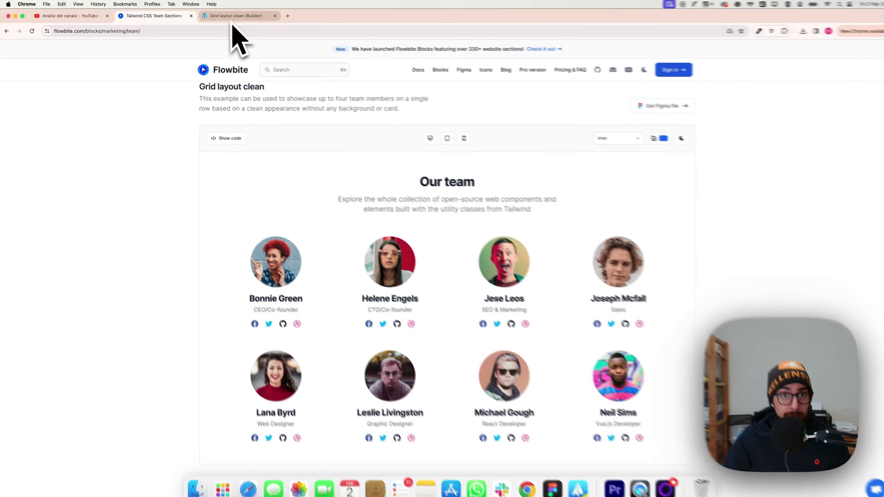
# Switch to the Bricks builder page and add a section whose container holds a heading and a rich text element
pyautogui.click(233, 18)
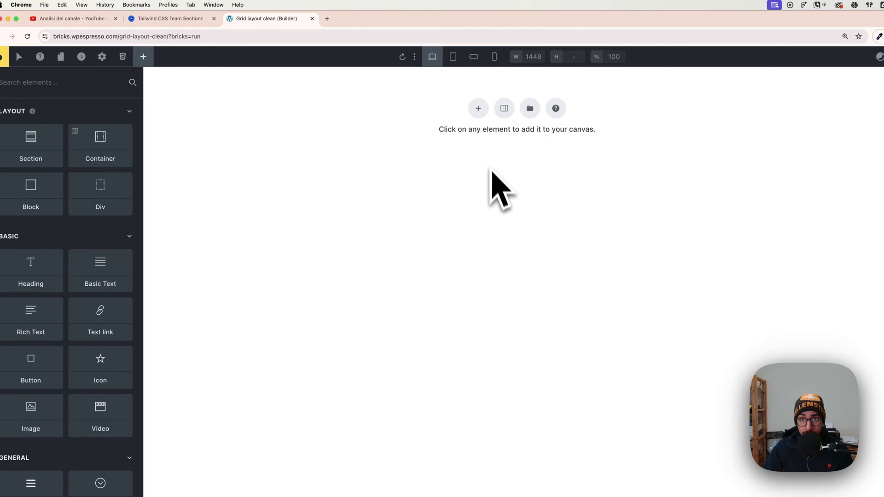
pyautogui.click(479, 111)
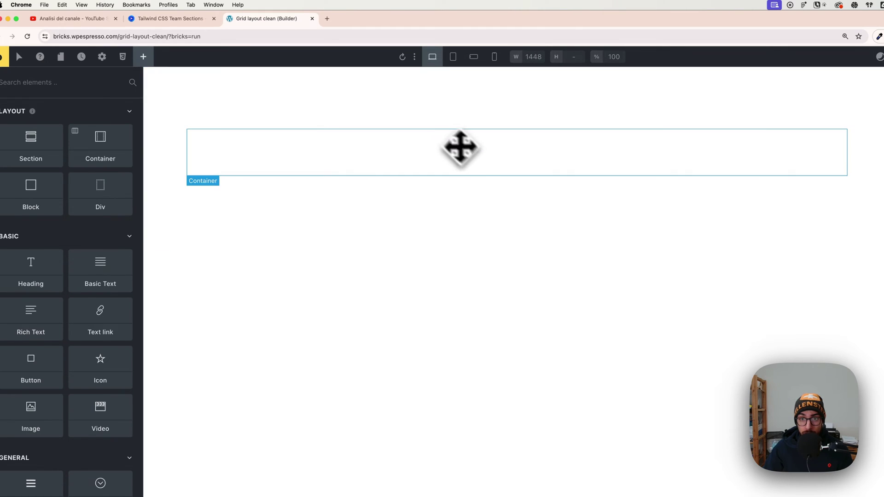
pyautogui.click(326, 156)
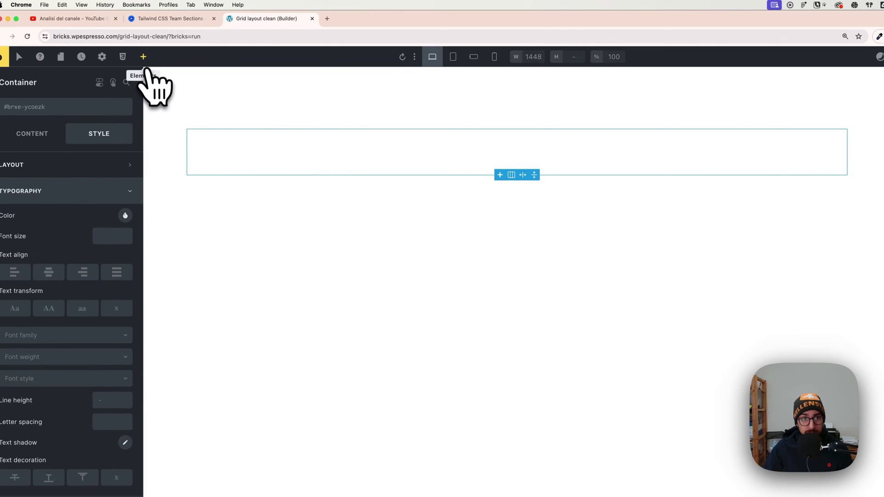
pyautogui.click(144, 57)
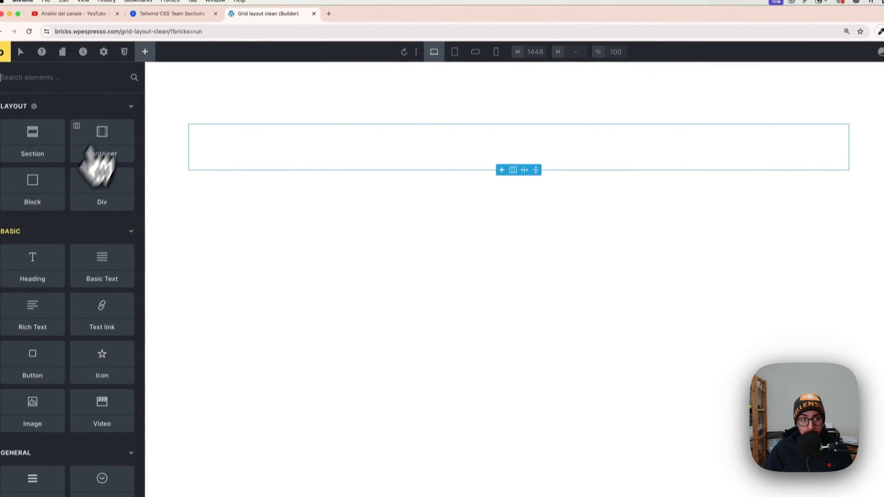
pyautogui.click(41, 240)
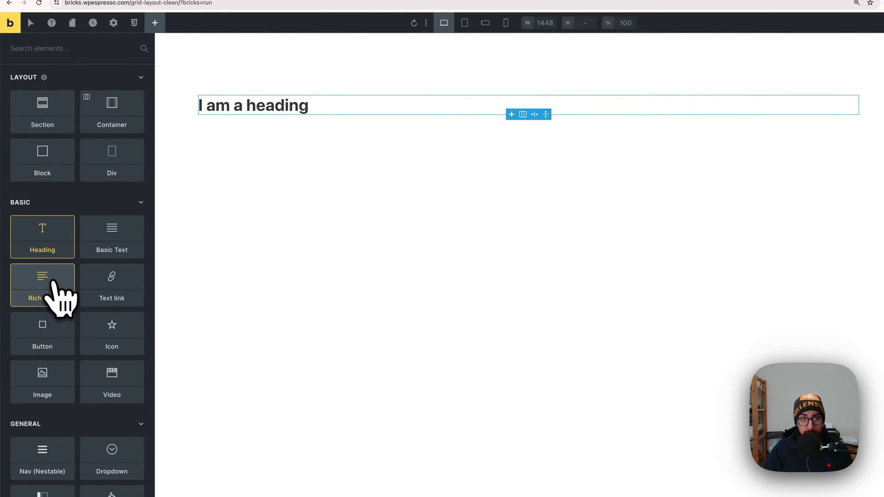
pyautogui.click(59, 299)
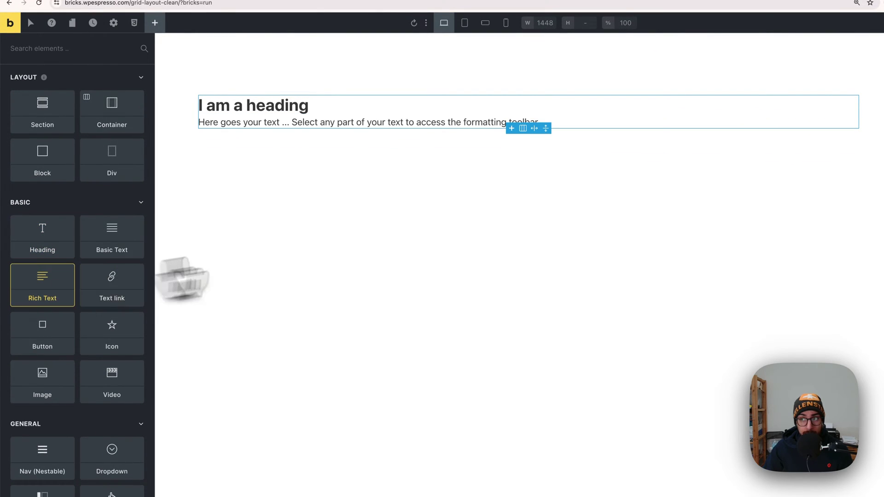
# Add a second container to the section, below the heading and text
pyautogui.click(794, 110)
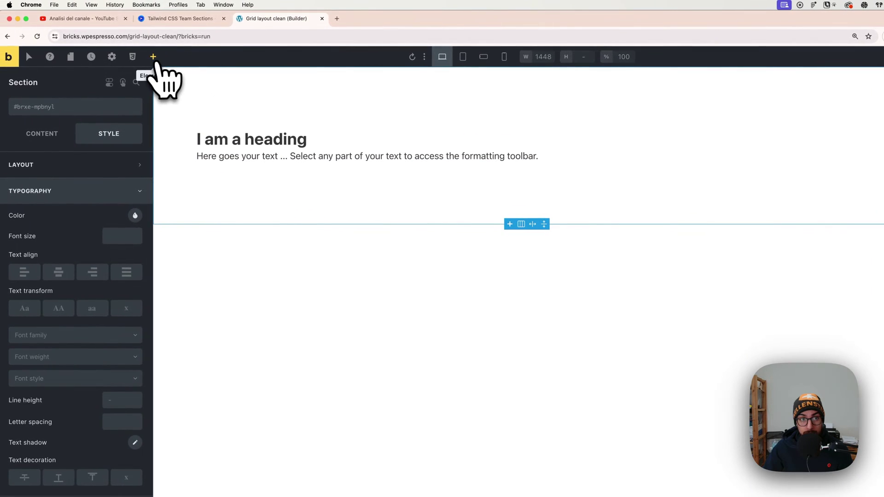
pyautogui.click(151, 57)
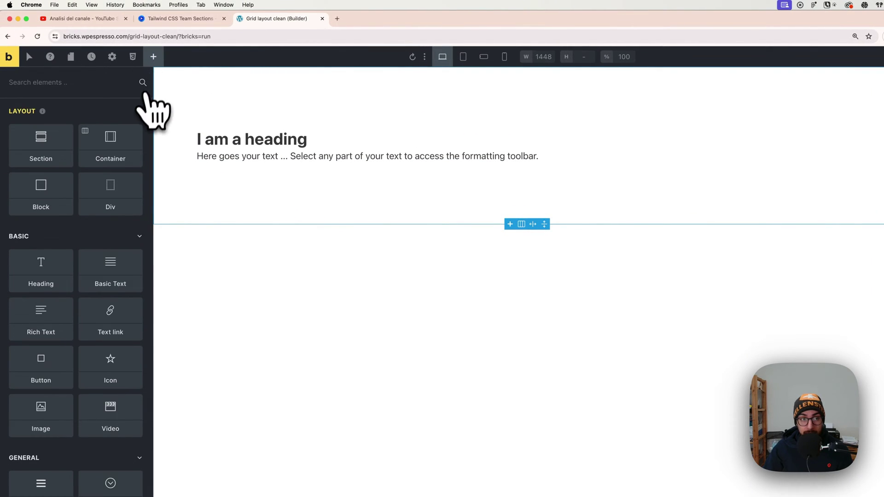
pyautogui.click(119, 140)
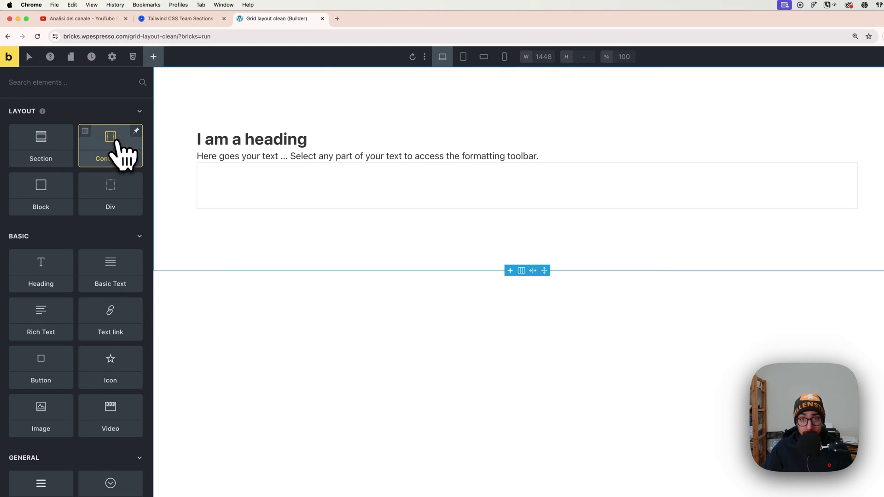
# Set the new empty container's display to grid
pyautogui.moveTo(118, 143); pyautogui.dragTo(265, 179)
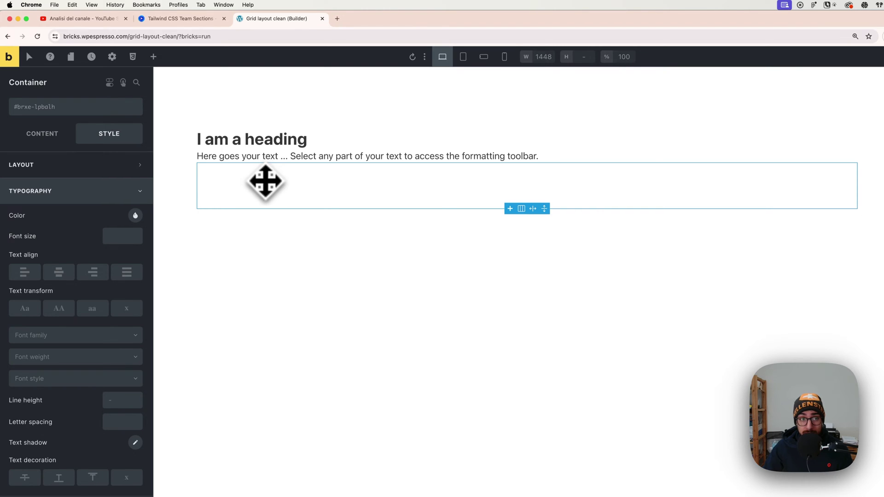
pyautogui.click(44, 136)
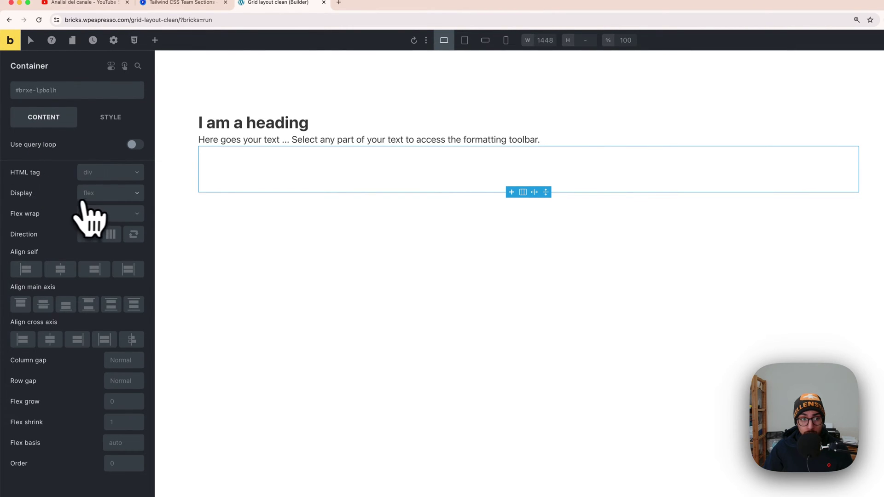
pyautogui.click(103, 195)
pyautogui.click(105, 242)
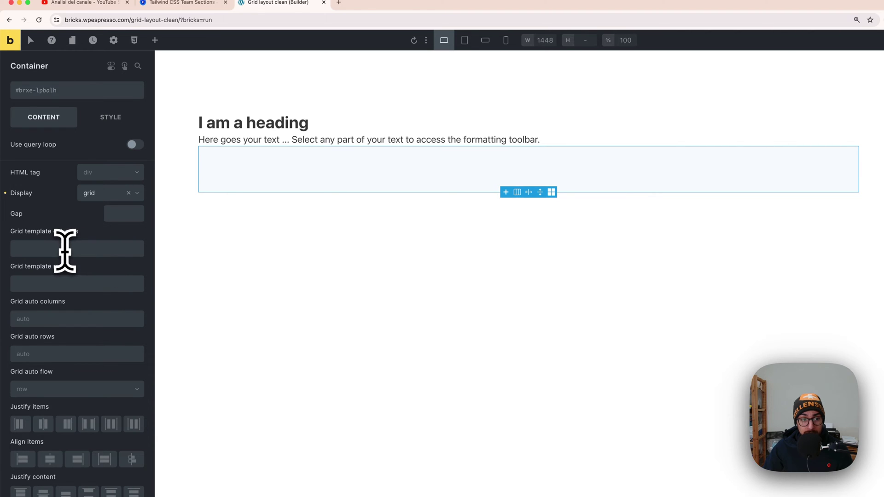
# Set the container's grid template columns to var(--grid-4) and its grid template rows to var(--grid-2)
pyautogui.click(64, 248)
pyautogui.rightClick(64, 249)
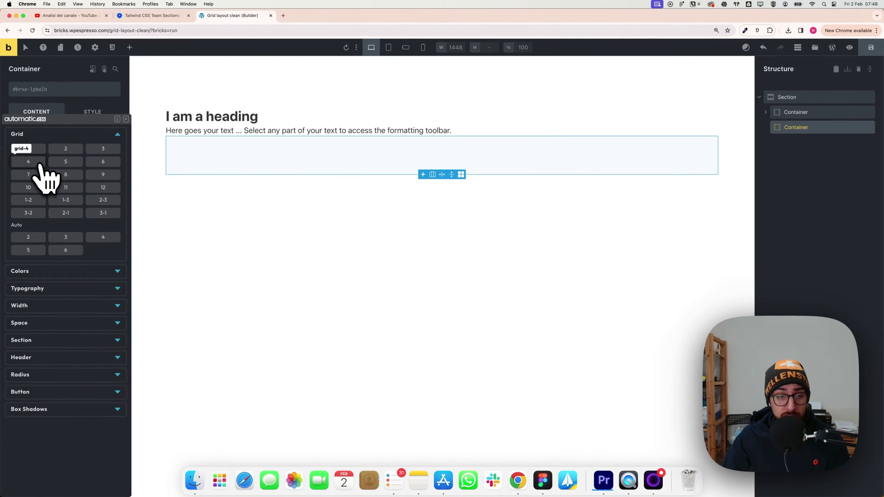
pyautogui.click(40, 164)
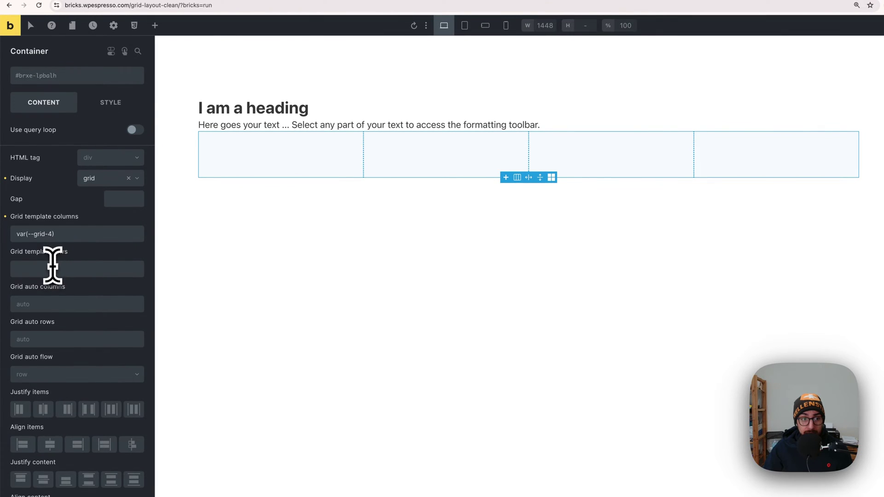
pyautogui.rightClick(53, 268)
pyautogui.click(75, 148)
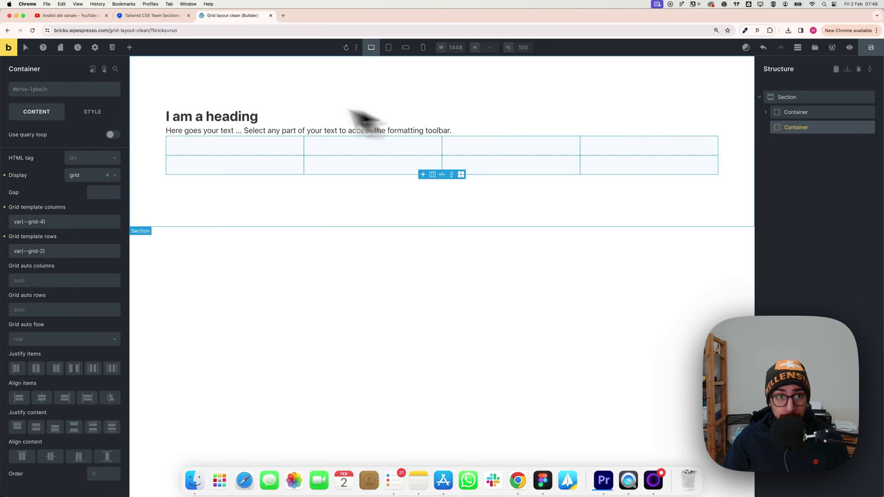
# Add a block inside the grid container and rename it "rounded image card"
pyautogui.click(129, 47)
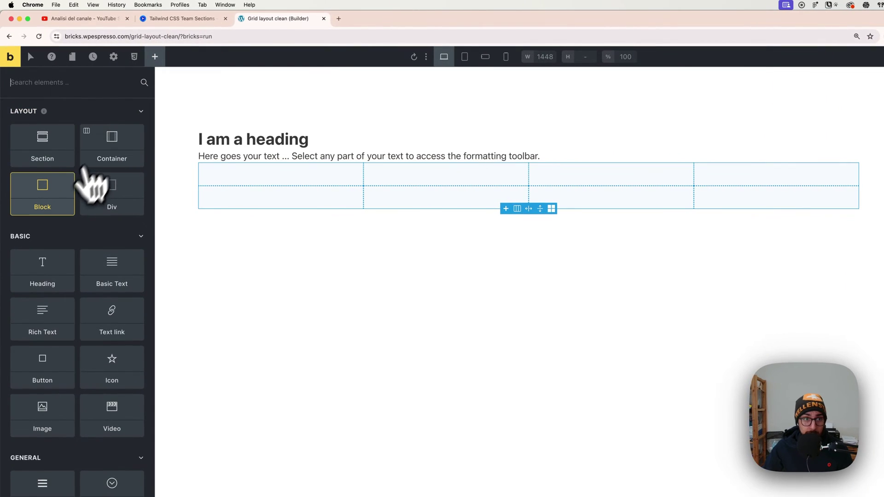
pyautogui.moveTo(42, 189); pyautogui.dragTo(657, 212)
pyautogui.moveTo(569, 207); pyautogui.dragTo(826, 155)
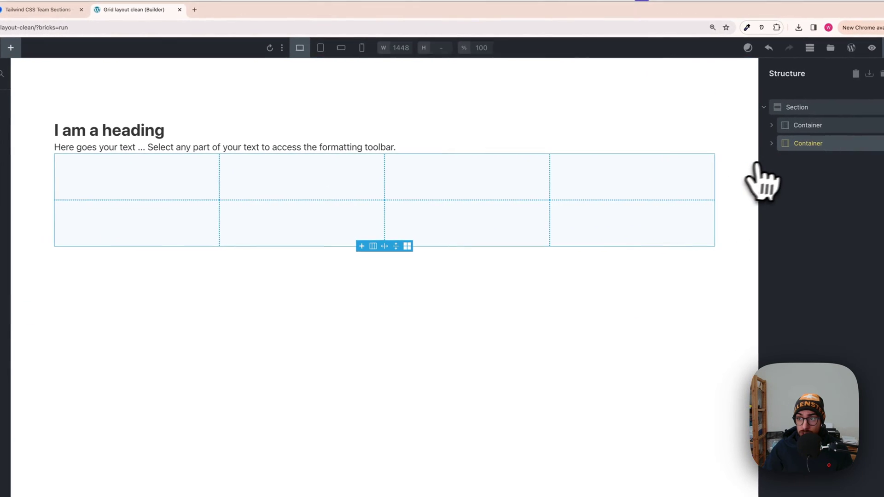
pyautogui.moveTo(766, 152)
pyautogui.mouseDown()
pyautogui.moveTo(772, 161)
pyautogui.moveTo(775, 150)
pyautogui.mouseUp()
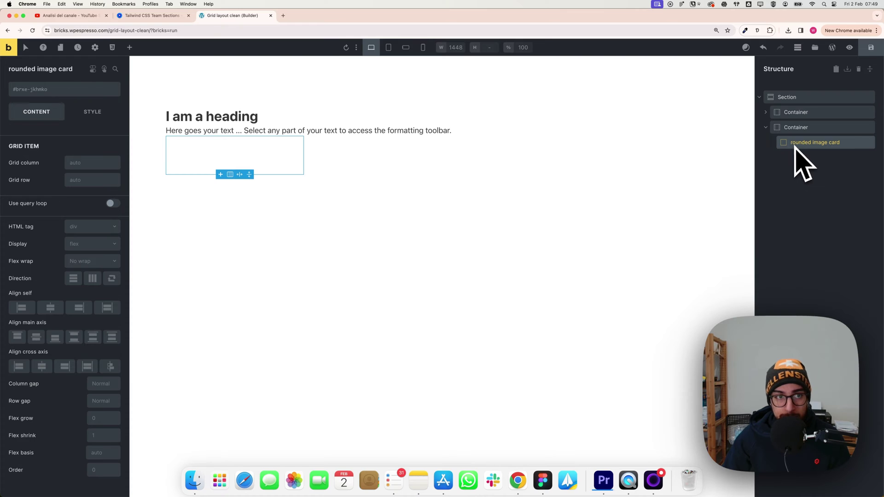
# Add an image and two headings inside the rounded image card block
pyautogui.click(129, 47)
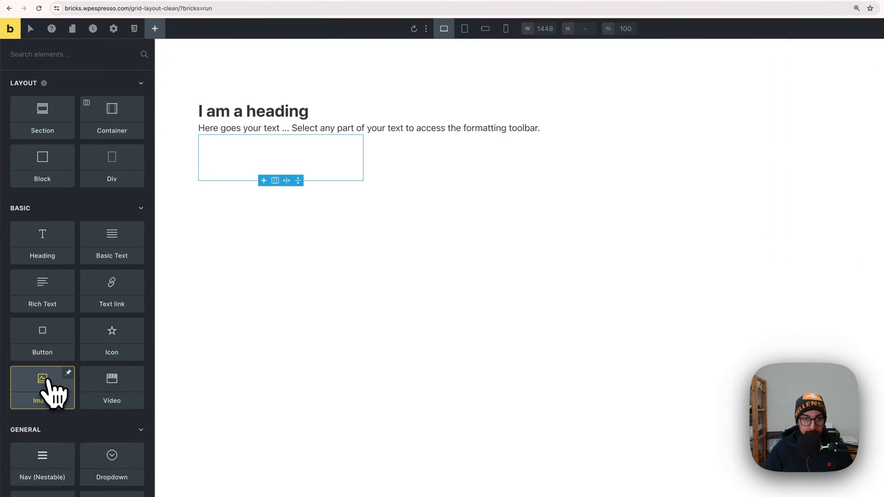
pyautogui.click(48, 380)
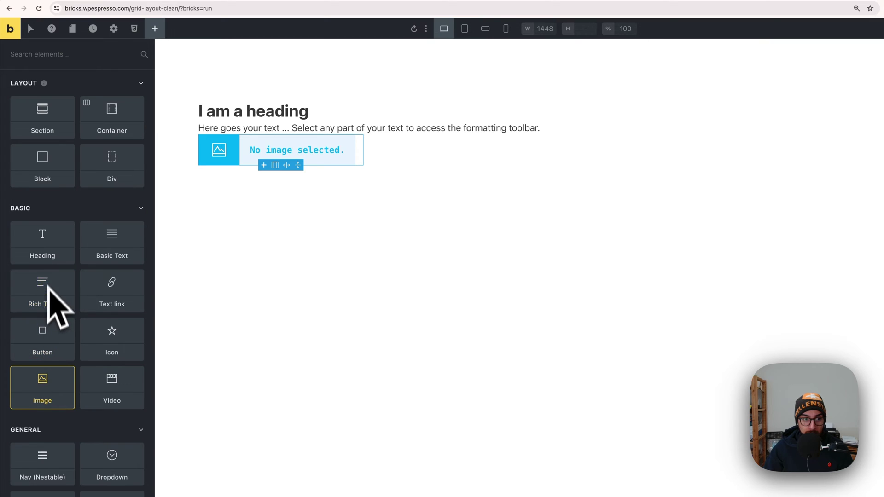
pyautogui.click(51, 257)
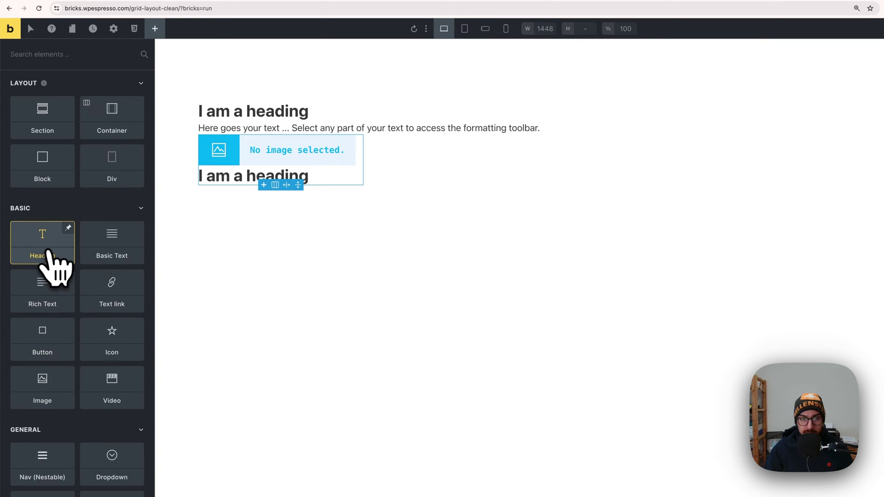
pyautogui.click(51, 258)
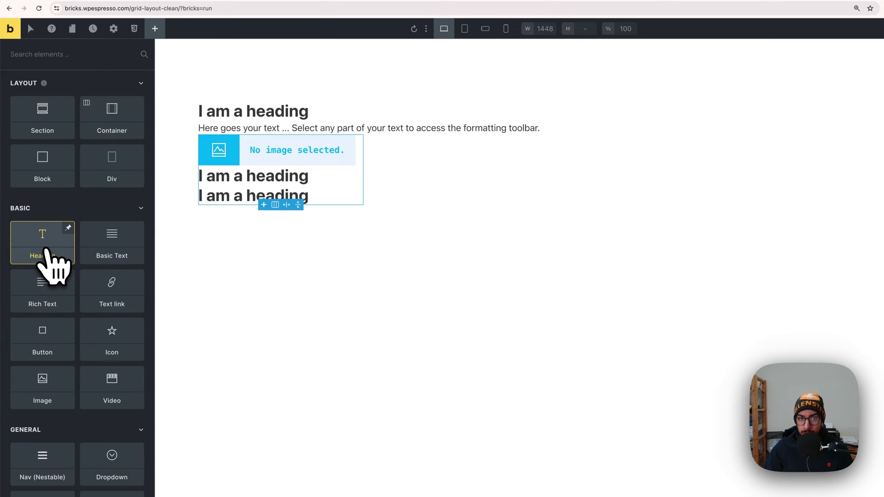
# Check the Flowbite team layout for reference, then add a div below the two headings in the card
pyautogui.click(193, 6)
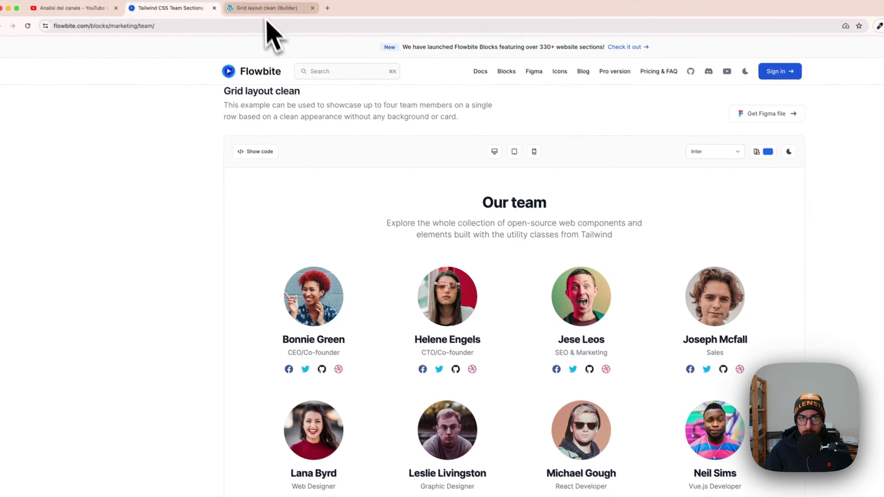
pyautogui.click(272, 21)
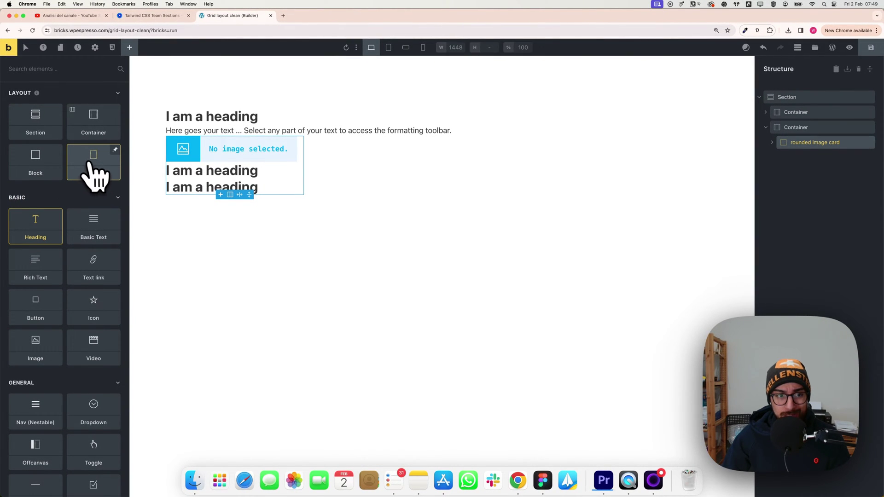
pyautogui.moveTo(89, 163); pyautogui.dragTo(182, 213)
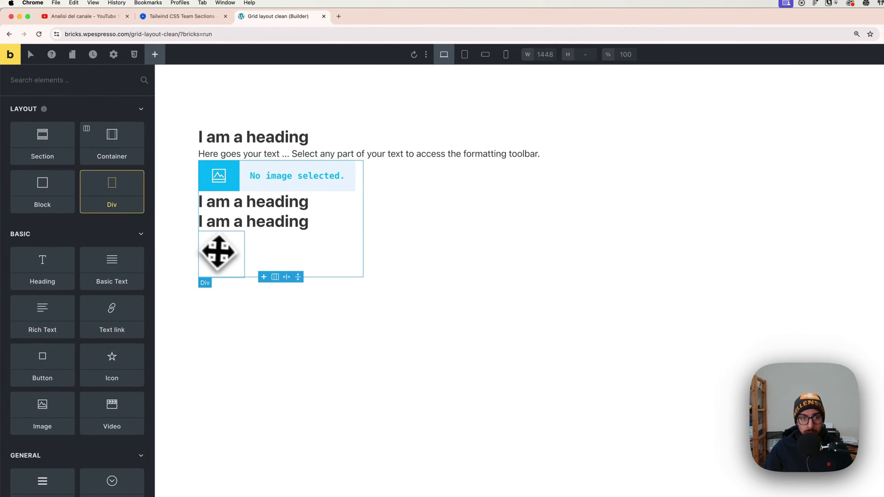
# Add four icons inside the card's new div
pyautogui.moveTo(218, 252); pyautogui.dragTo(223, 254)
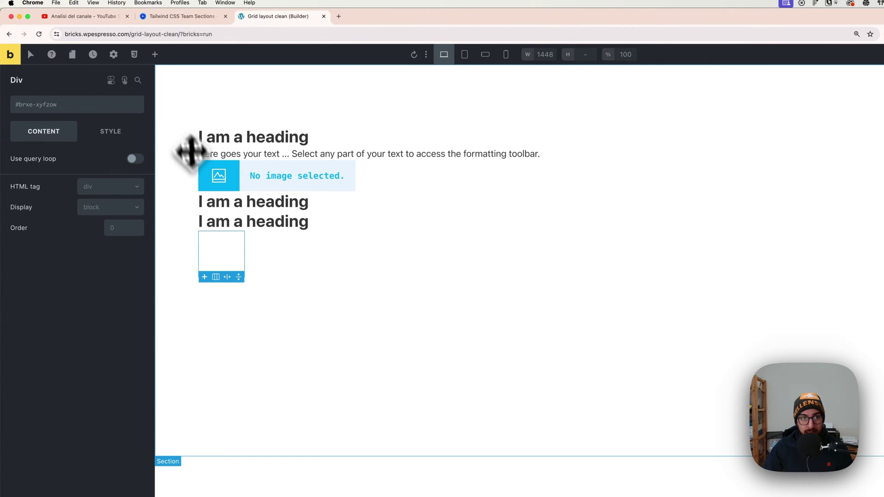
pyautogui.click(155, 54)
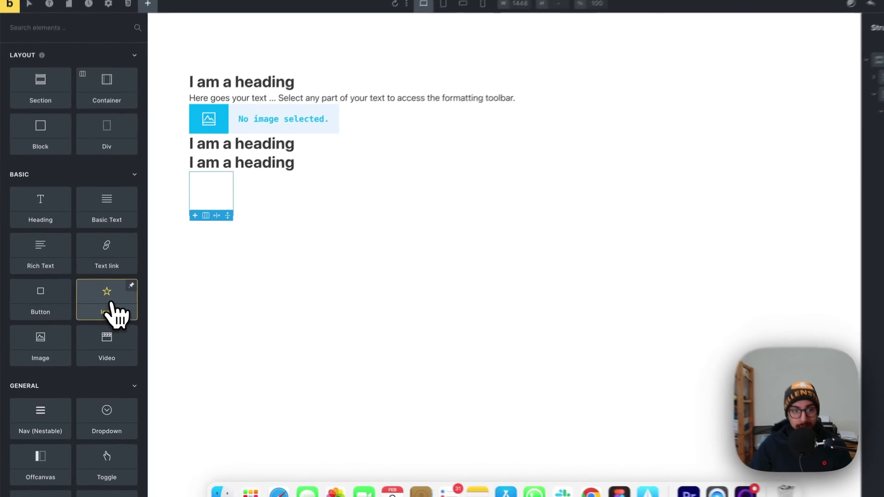
pyautogui.click(98, 313)
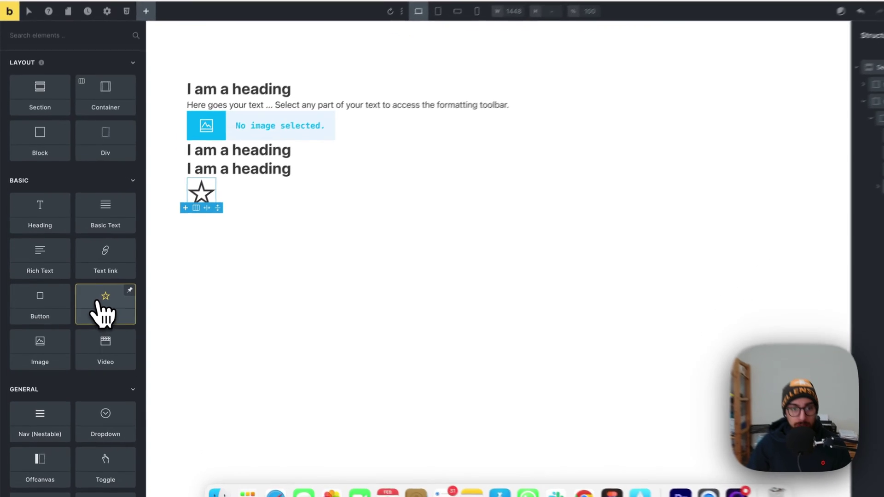
pyautogui.click(87, 307)
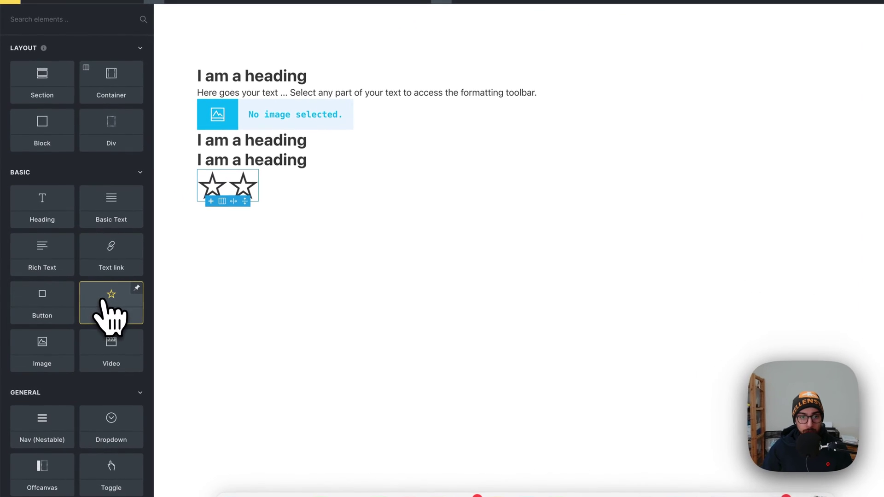
pyautogui.click(87, 307)
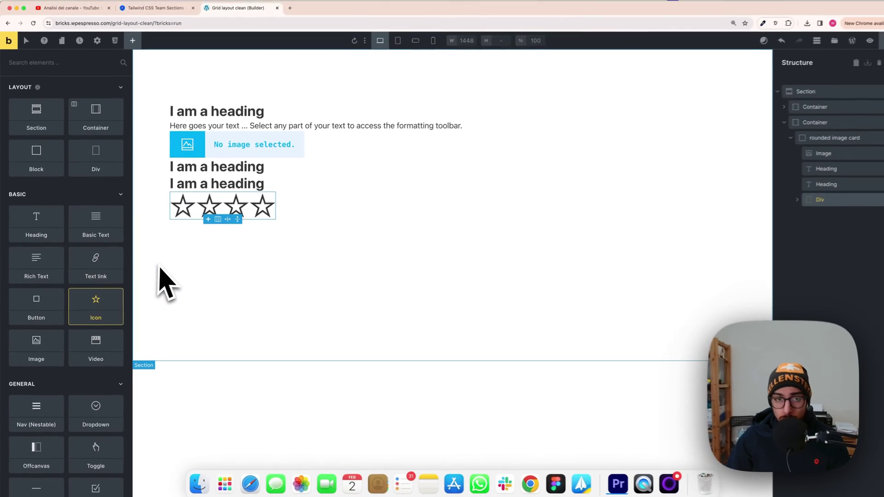
# Rename the card's second heading element in the structure as "subheading"
pyautogui.moveTo(222, 222); pyautogui.dragTo(215, 159)
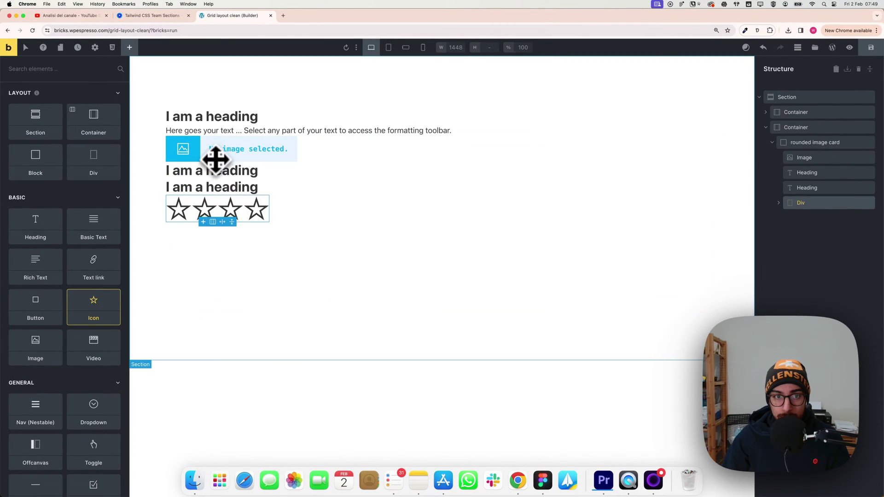
pyautogui.click(216, 155)
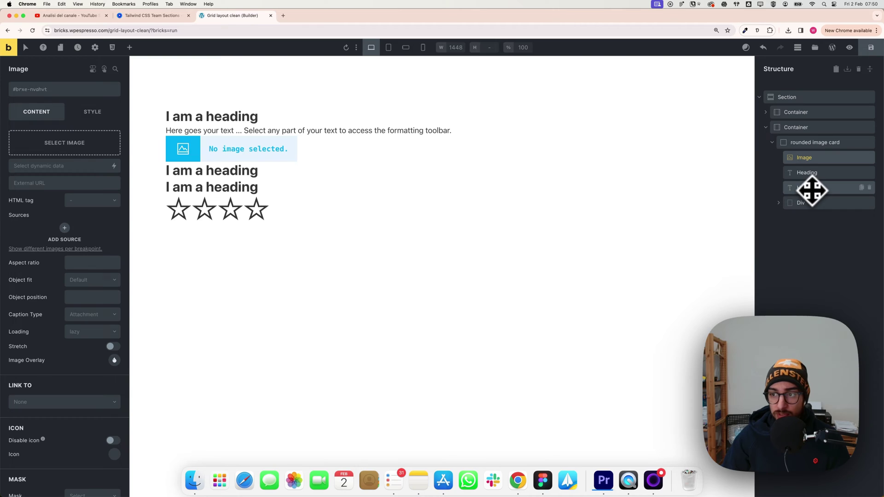
pyautogui.doubleClick(810, 188)
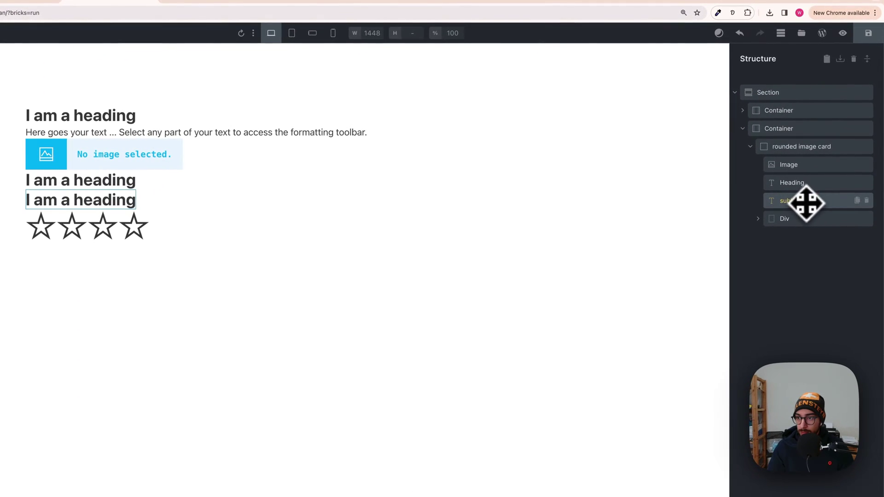
pyautogui.click(811, 205)
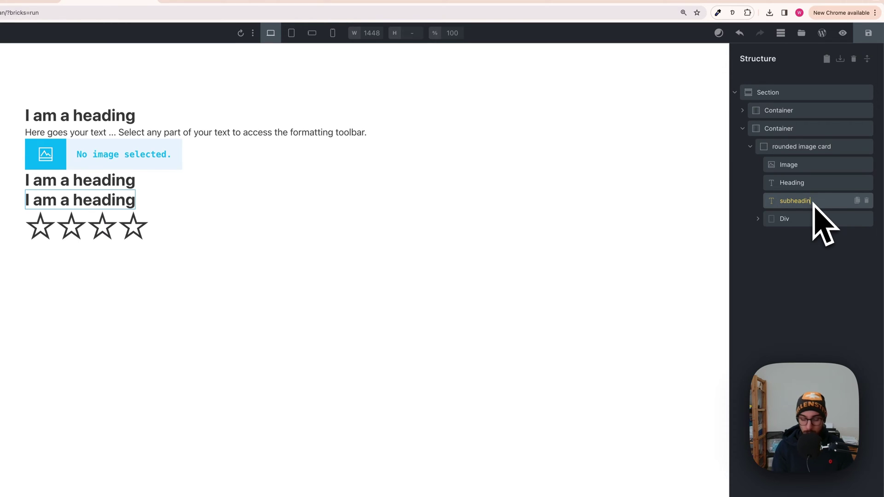
pyautogui.press('Return')
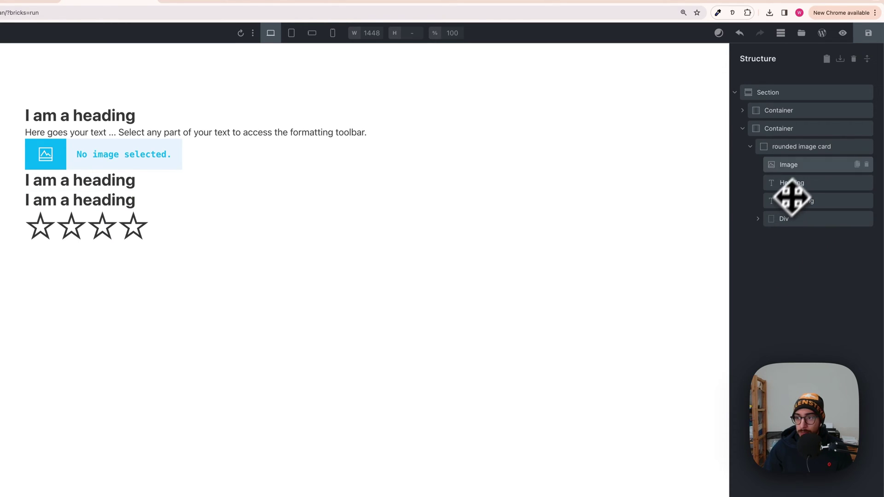
# Set the card's image to the media library photo of the red-haired woman in the blue floral shirt
pyautogui.click(790, 168)
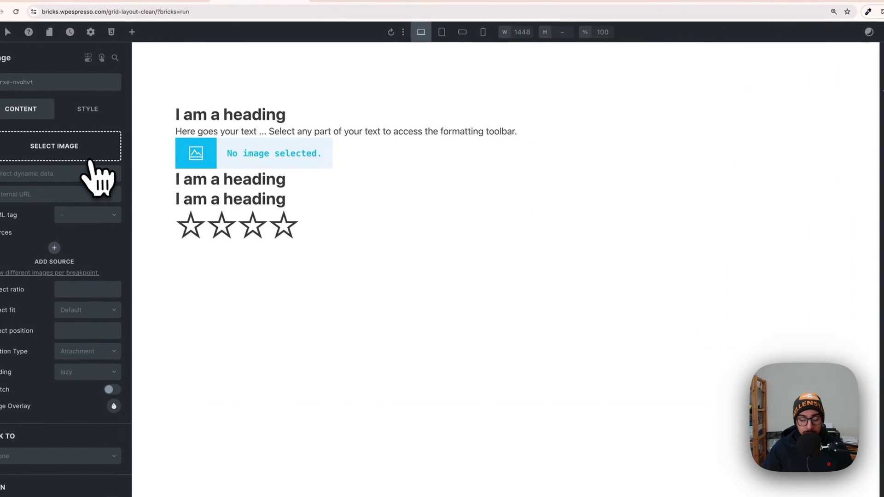
pyautogui.click(79, 169)
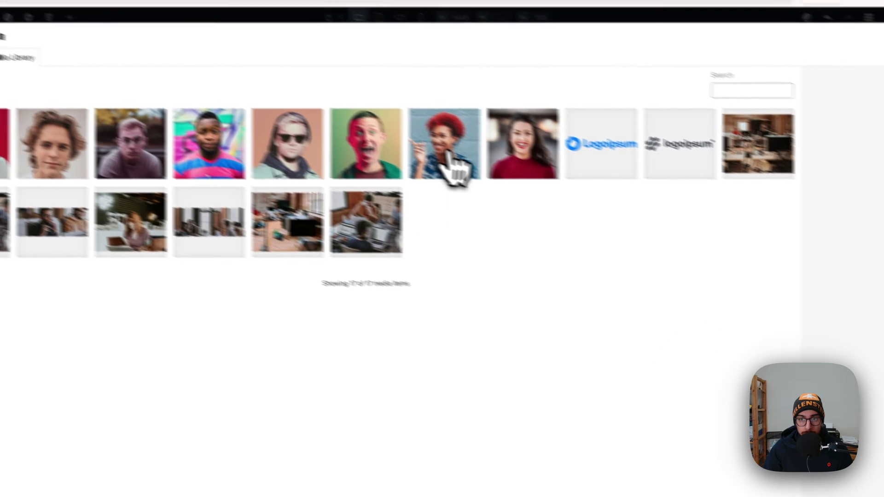
pyautogui.click(449, 159)
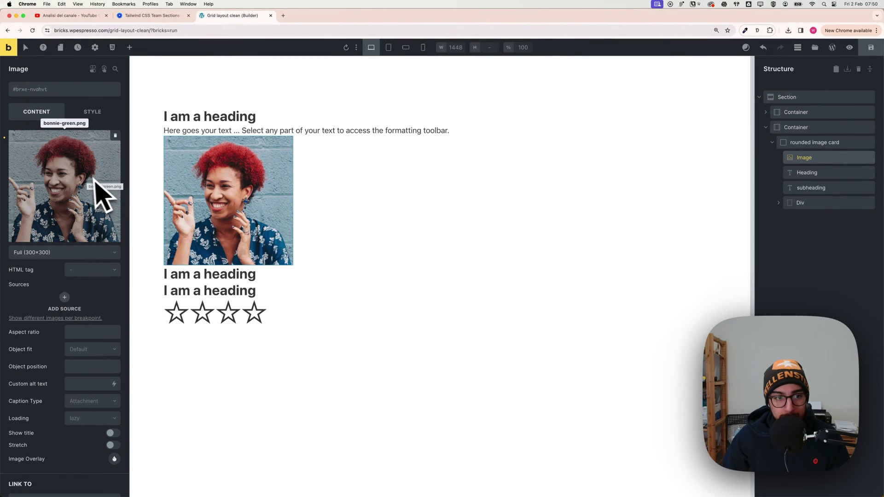
# Try a 1/1 aspect ratio directly on the card image, then clear it
pyautogui.click(77, 335)
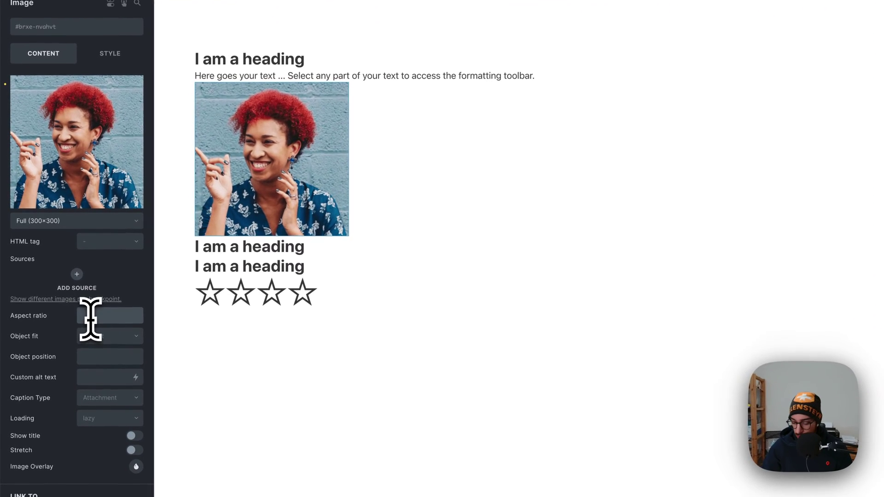
pyautogui.write('1/1')
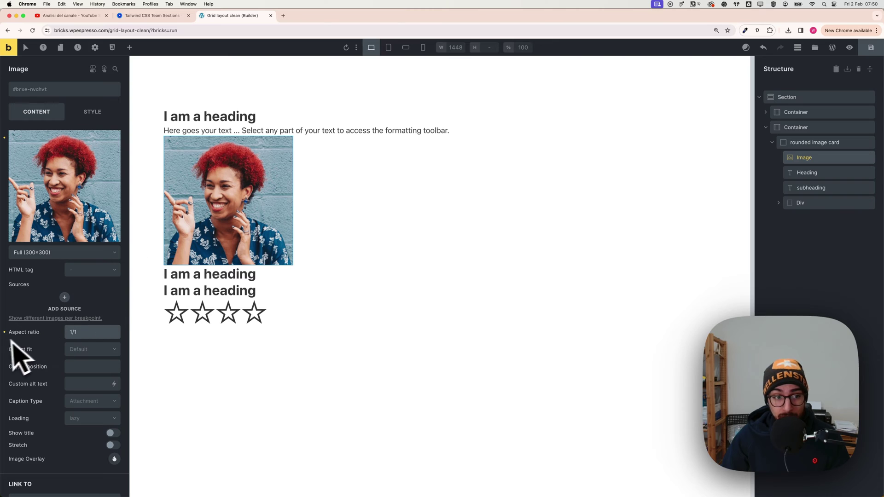
pyautogui.click(5, 334)
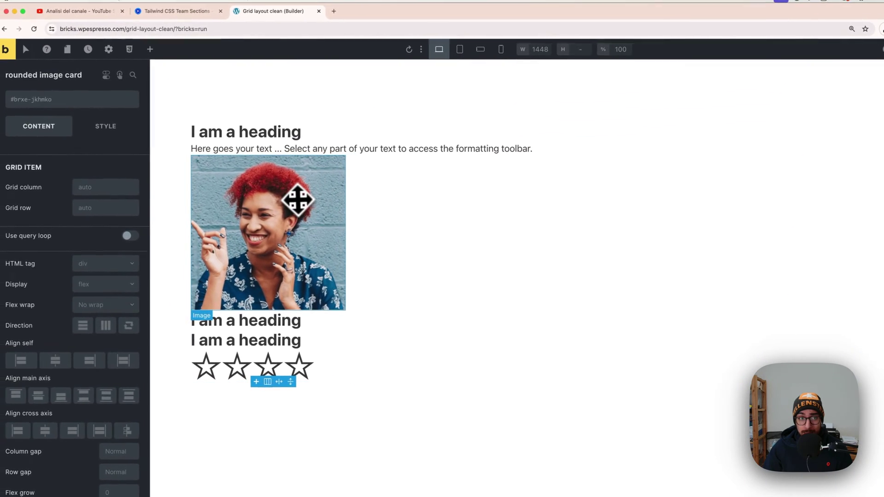
pyautogui.click(161, 170)
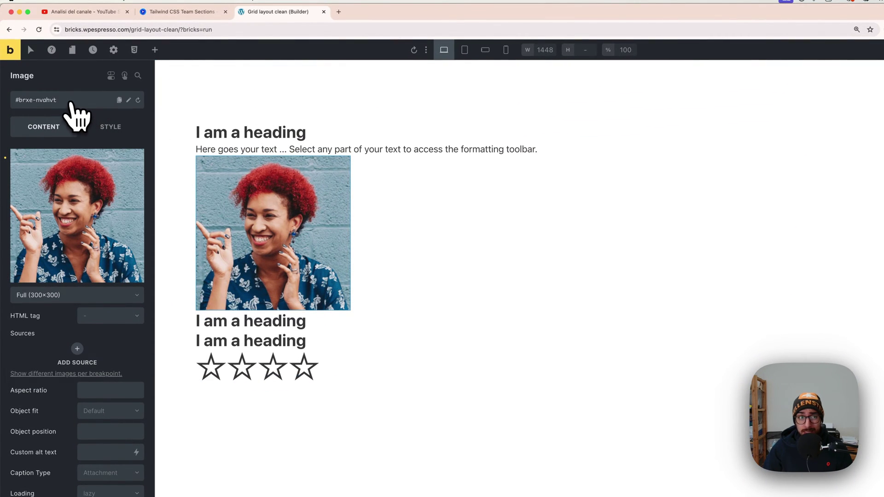
pyautogui.click(76, 112)
pyautogui.write('.avat-round')
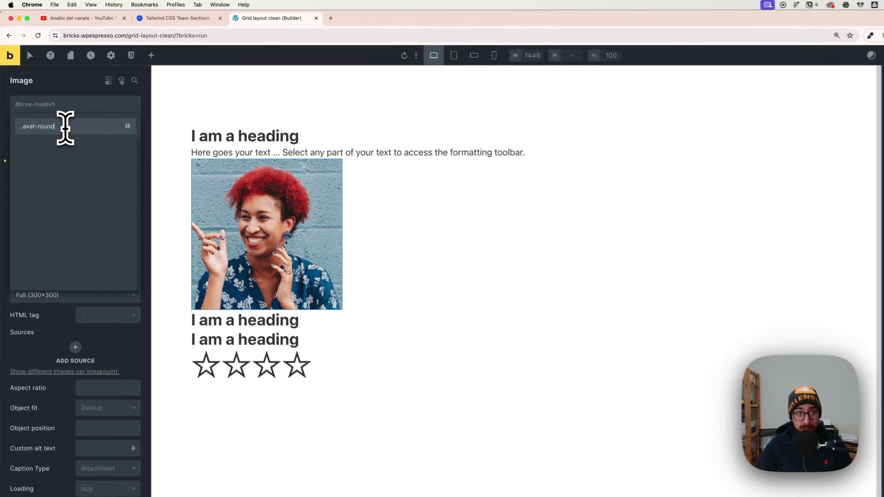
pyautogui.doubleClick(50, 107)
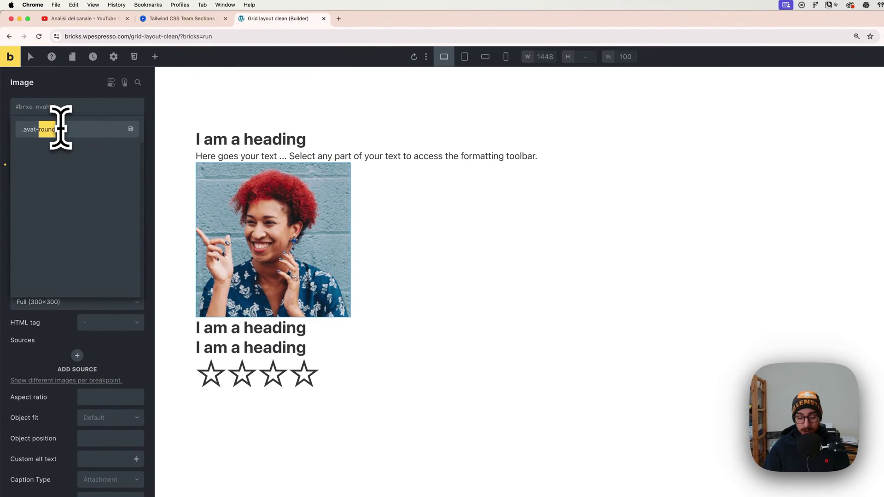
pyautogui.press('BackSpace')
pyautogui.press('BackSpace')
pyautogui.press('BackSpace')
pyautogui.press('BackSpace')
pyautogui.press('BackSpace')
pyautogui.press('BackSpace')
pyautogui.press('BackSpace')
pyautogui.click(60, 90)
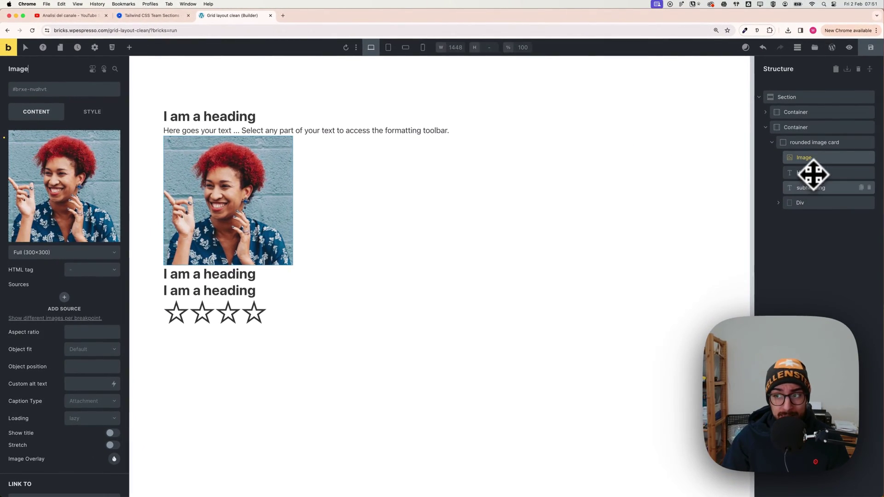
# Generate and apply BEM classes with the base name rounded-image-card to the card block and its child elements
pyautogui.click(819, 144)
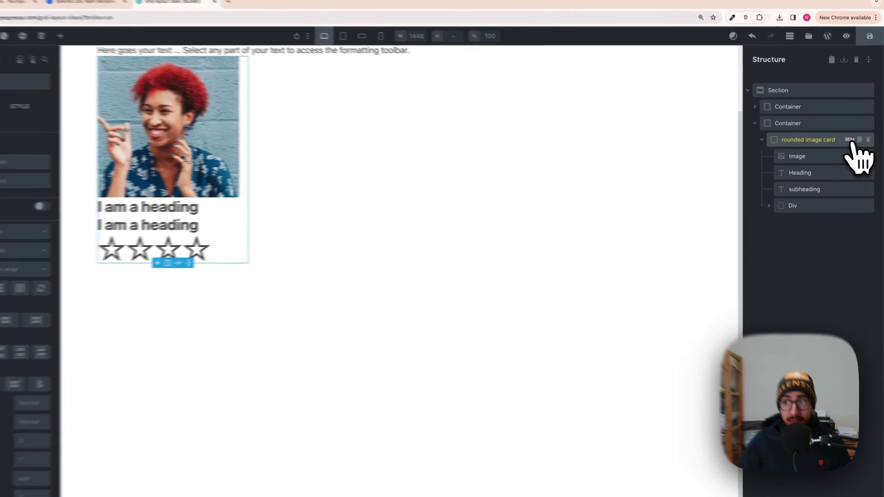
pyautogui.click(852, 142)
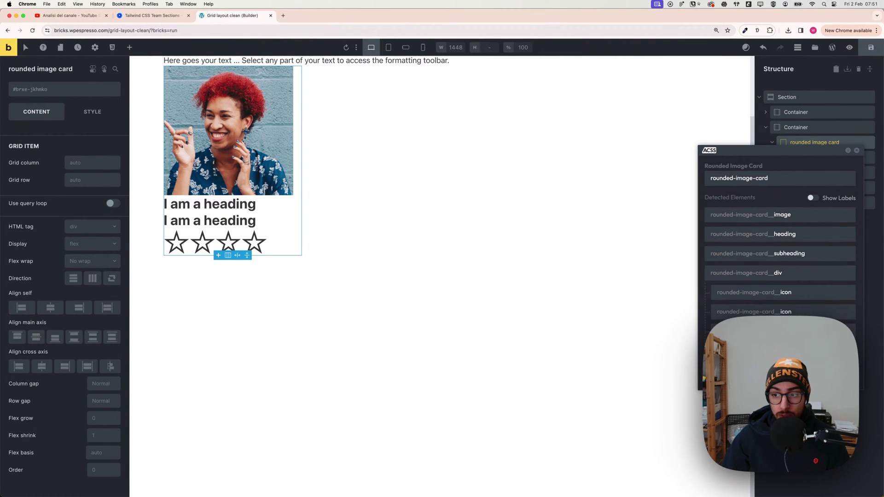
pyautogui.click(782, 377)
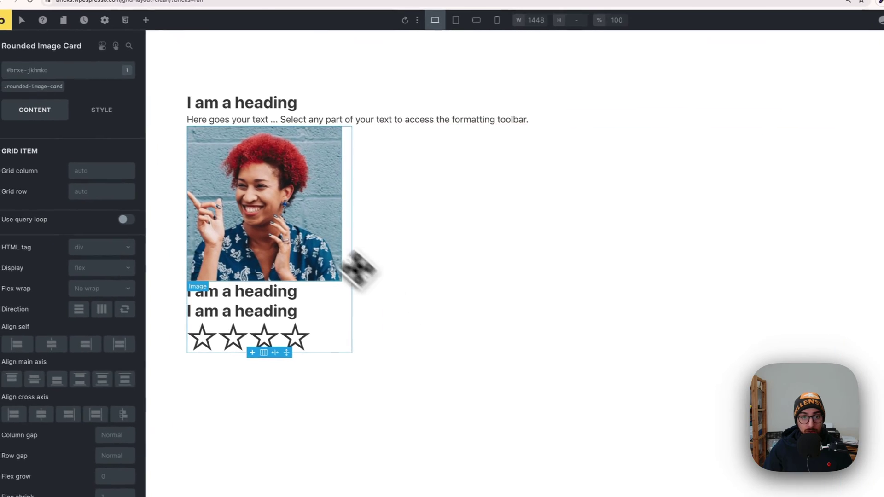
# Set the aspect ratio to 1/1 on the card image's rounded-image-card__image class
pyautogui.click(174, 90)
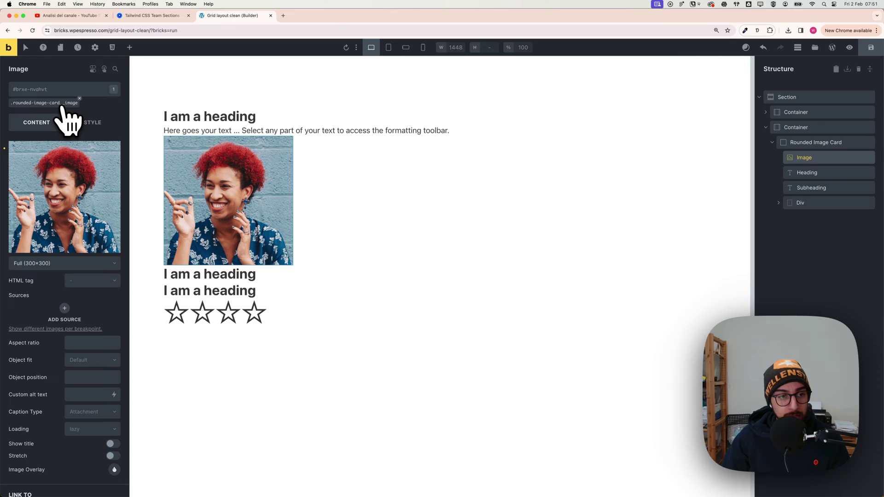
pyautogui.click(62, 103)
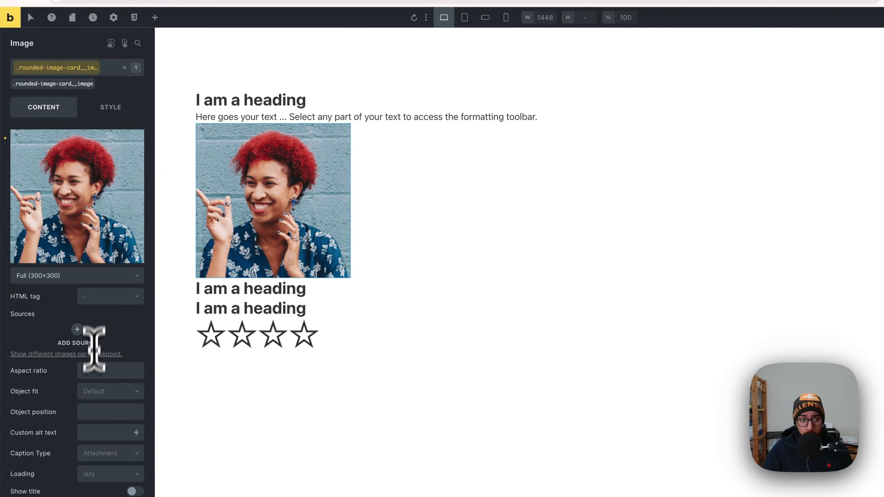
pyautogui.click(95, 371)
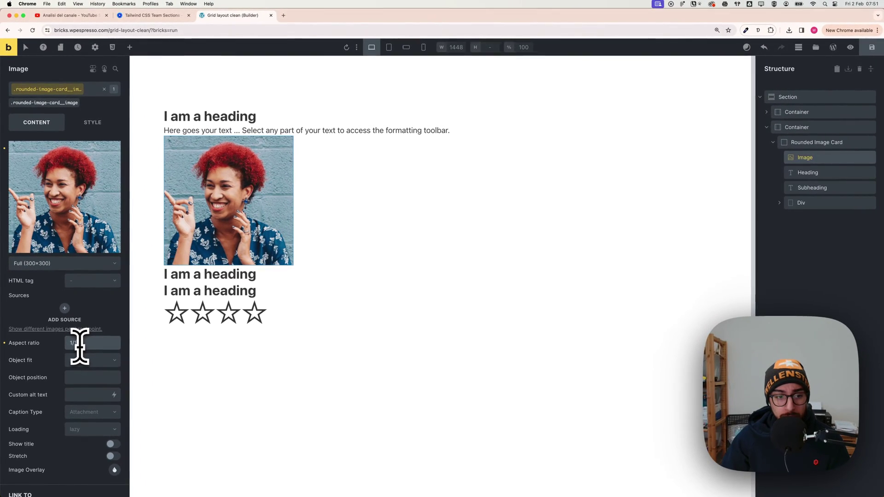
# Give the image class a border radius on all corners using the Automatic.css circle variable
pyautogui.click(92, 129)
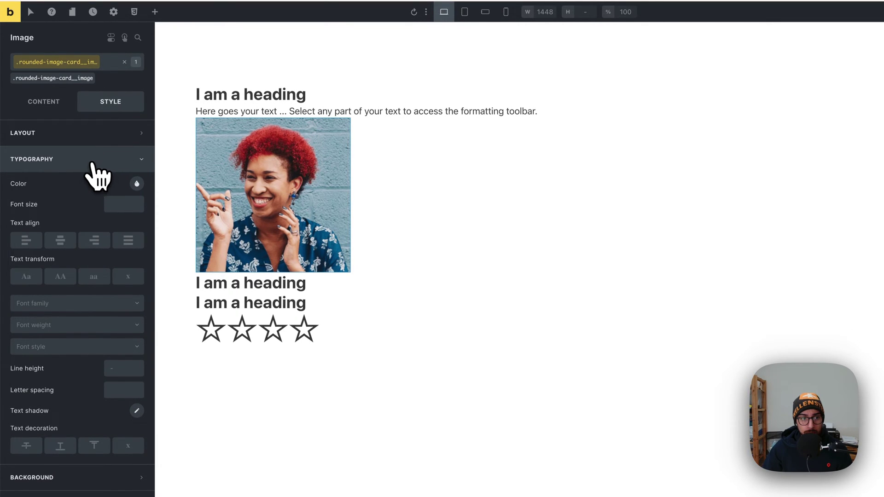
pyautogui.click(92, 164)
pyautogui.click(57, 213)
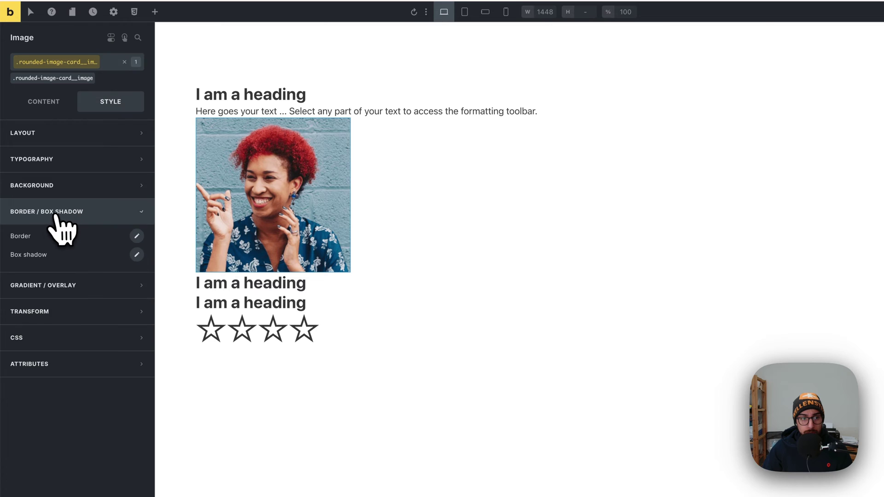
pyautogui.click(137, 236)
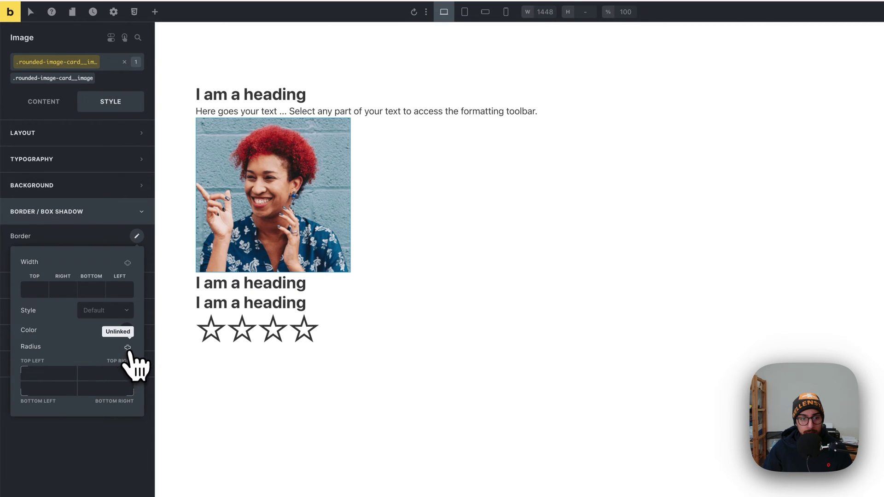
pyautogui.rightClick(50, 373)
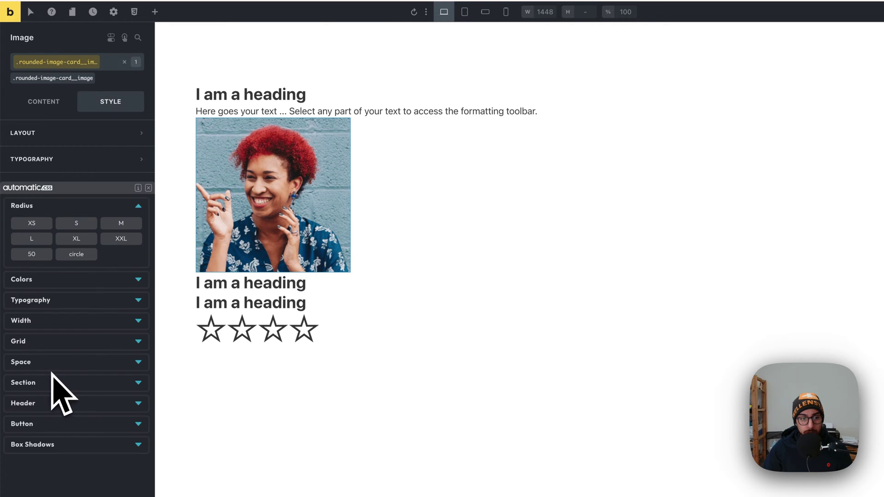
pyautogui.click(76, 254)
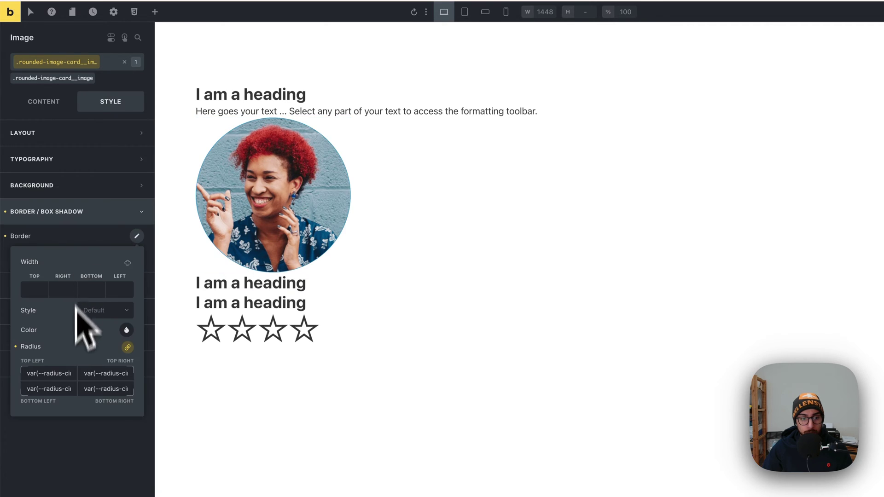
# Try a 100% border radius on the image class, then clear it and reapply the circle radius variable
pyautogui.tripleClick(54, 373)
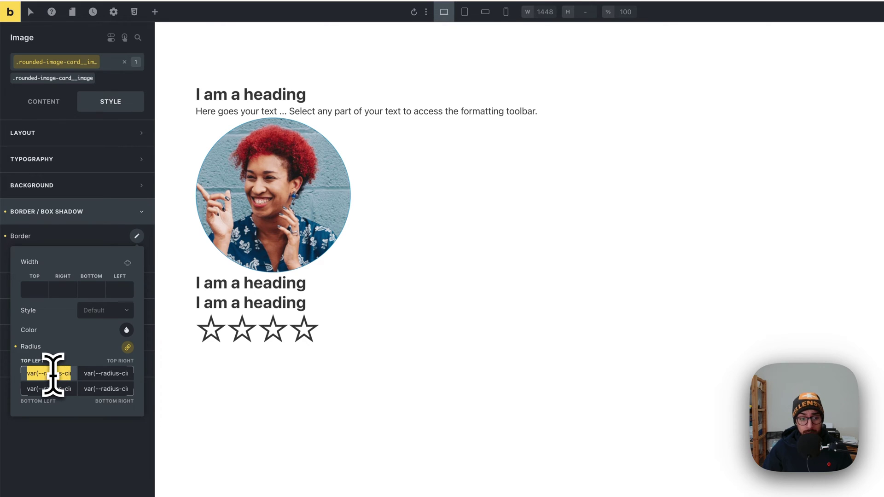
pyautogui.write('100%')
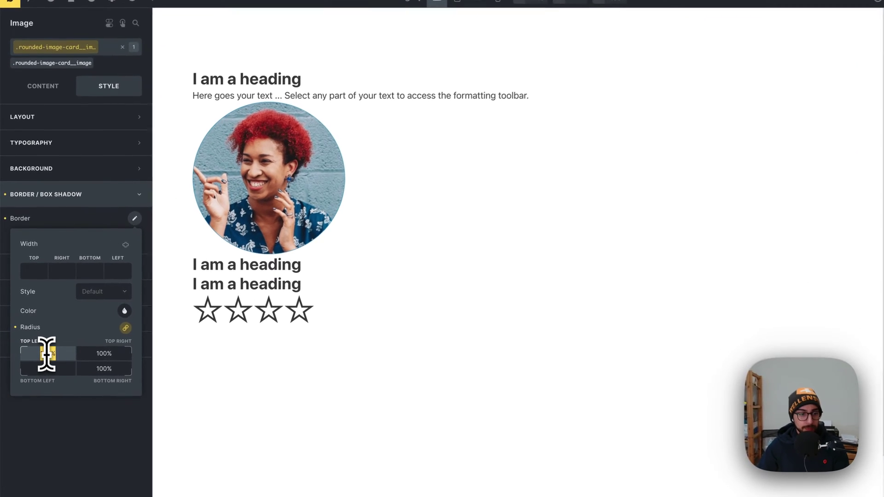
pyautogui.press('BackSpace')
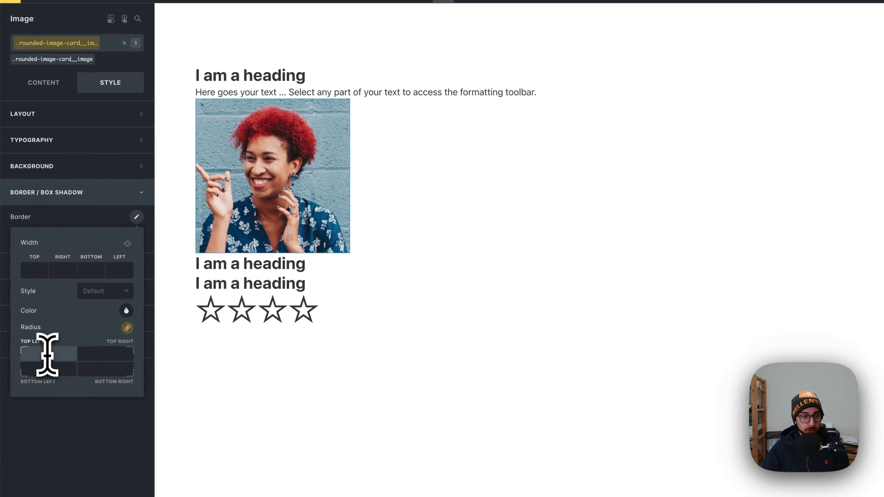
pyautogui.rightClick(47, 355)
pyautogui.click(90, 237)
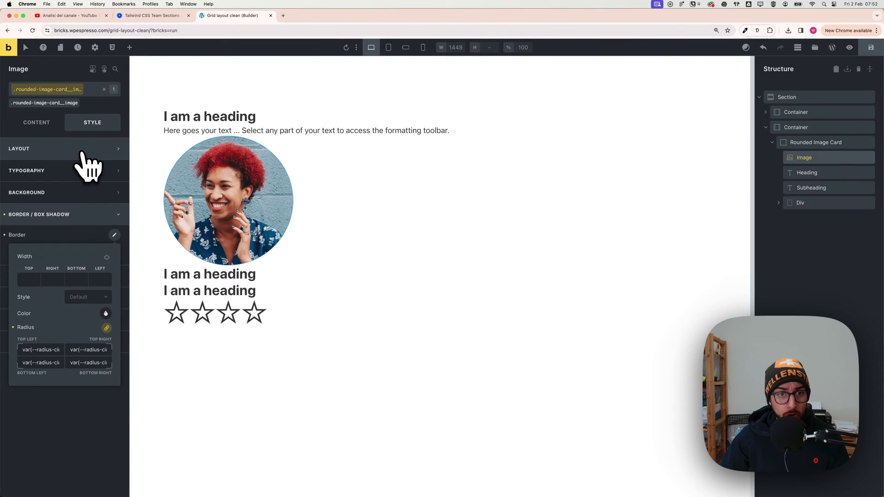
# Set the image class's width to the Automatic.css XS width variable
pyautogui.click(83, 149)
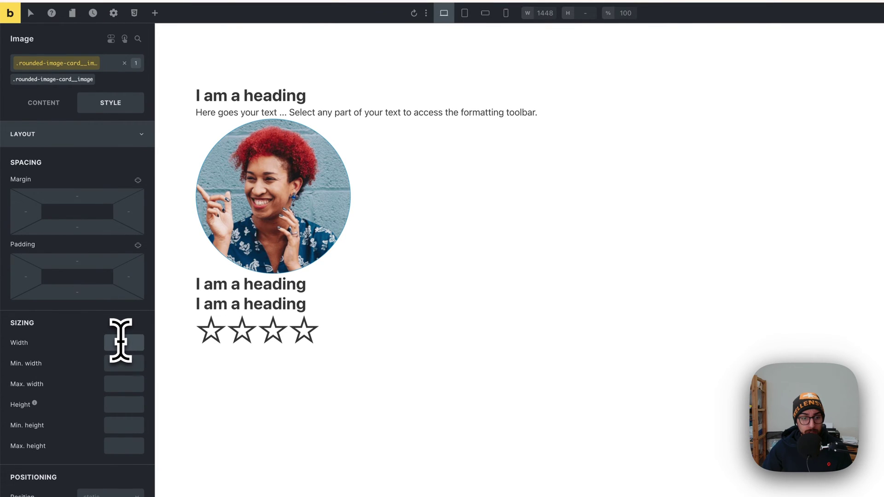
pyautogui.rightClick(121, 342)
pyautogui.click(36, 213)
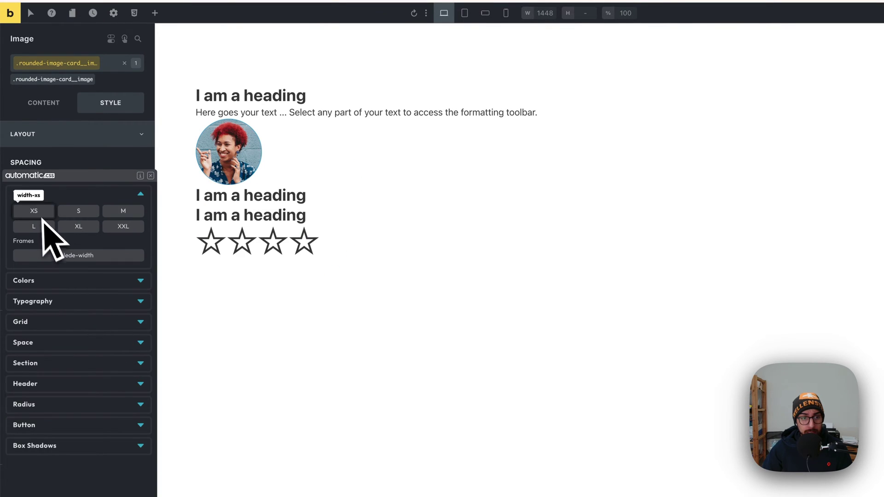
pyautogui.click(49, 214)
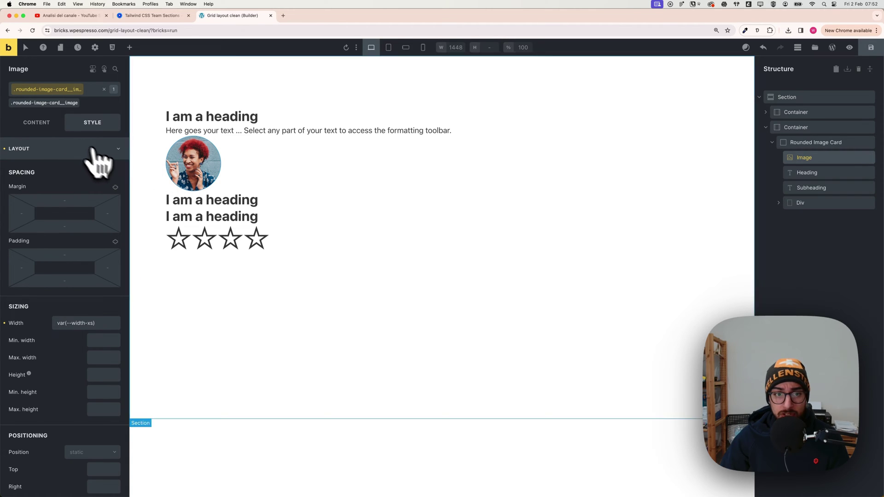
# Copy the first team member's name from the Flowbite page and replace the card's heading text with it in Bricks
pyautogui.click(163, 15)
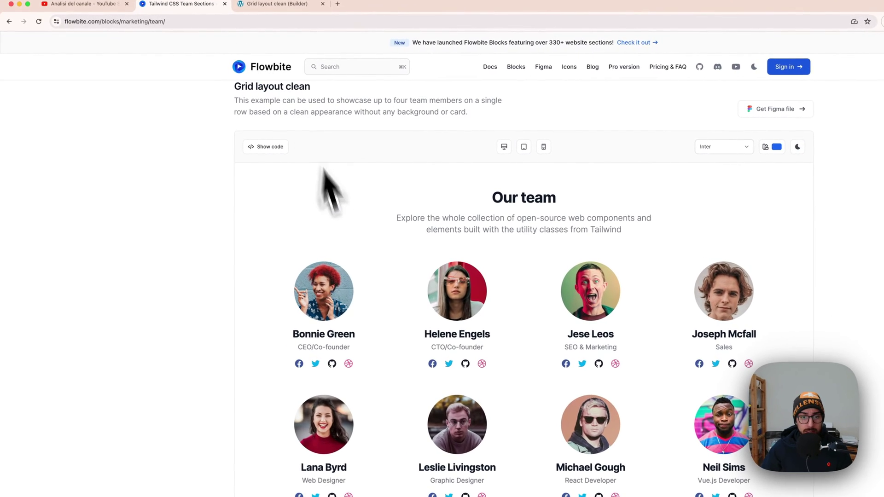
pyautogui.moveTo(357, 335); pyautogui.dragTo(305, 338)
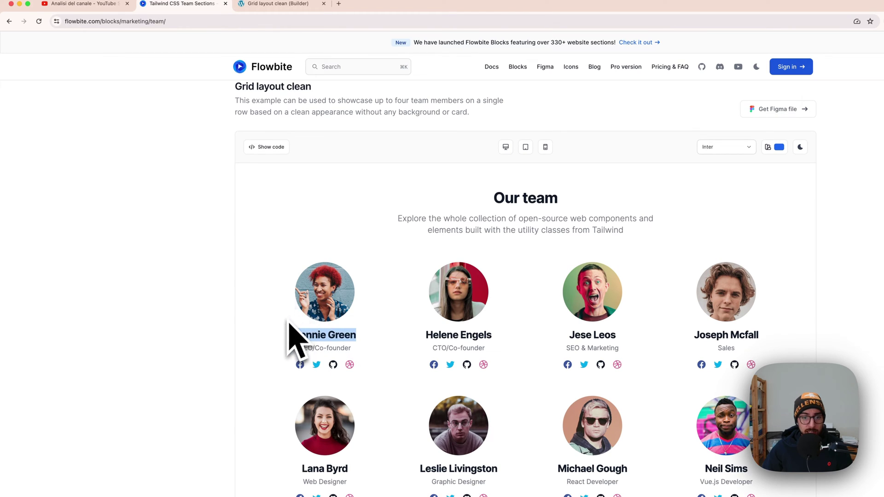
pyautogui.hotkey('ctrl', 'Tab')
pyautogui.click(246, 228)
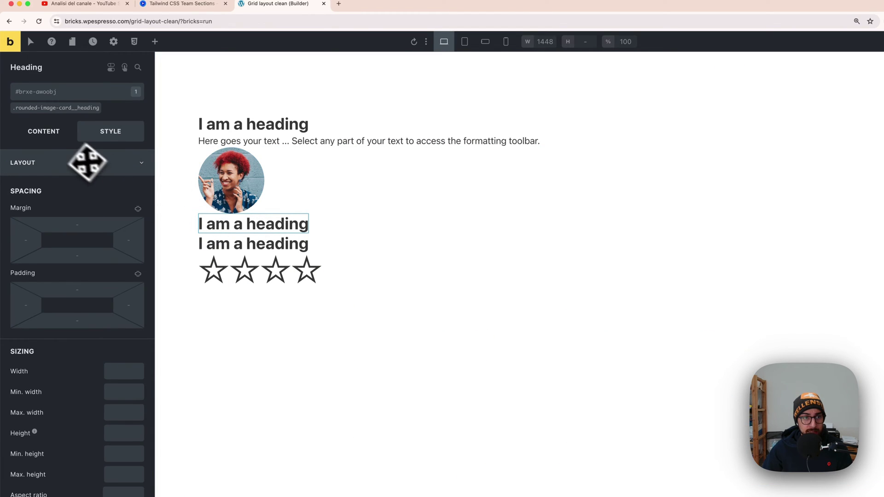
pyautogui.moveTo(67, 112); pyautogui.dragTo(221, 227)
pyautogui.click(62, 110)
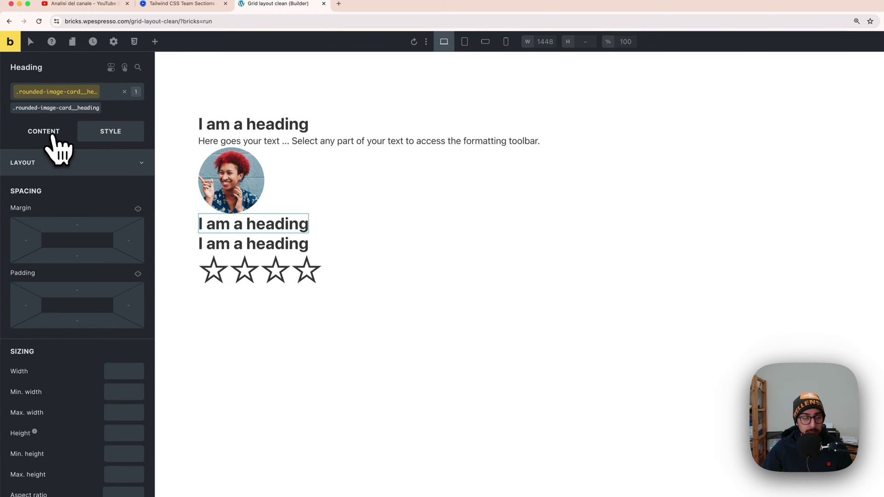
pyautogui.click(51, 132)
pyautogui.moveTo(64, 166); pyautogui.dragTo(10, 163)
pyautogui.write('Bonnie Green')
# Copy the first team member's job title "CEO/Co-founder" from the Flowbite page and replace the card's subheading text with it in Bricks
pyautogui.click(198, 5)
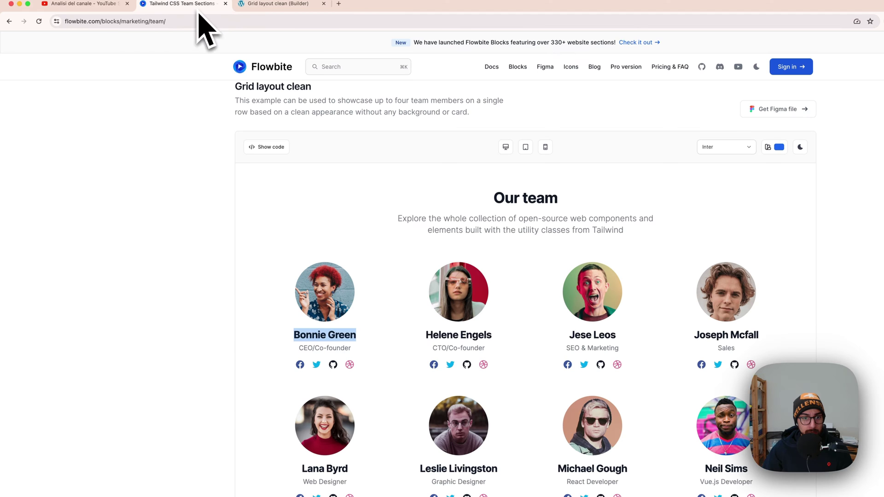
pyautogui.moveTo(298, 349); pyautogui.dragTo(358, 355)
pyautogui.press('super+c')
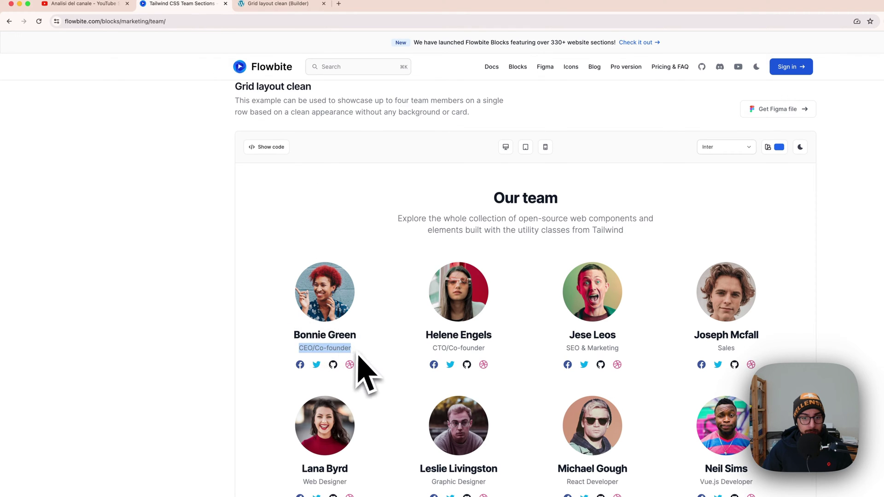
pyautogui.click(273, 5)
pyautogui.click(261, 239)
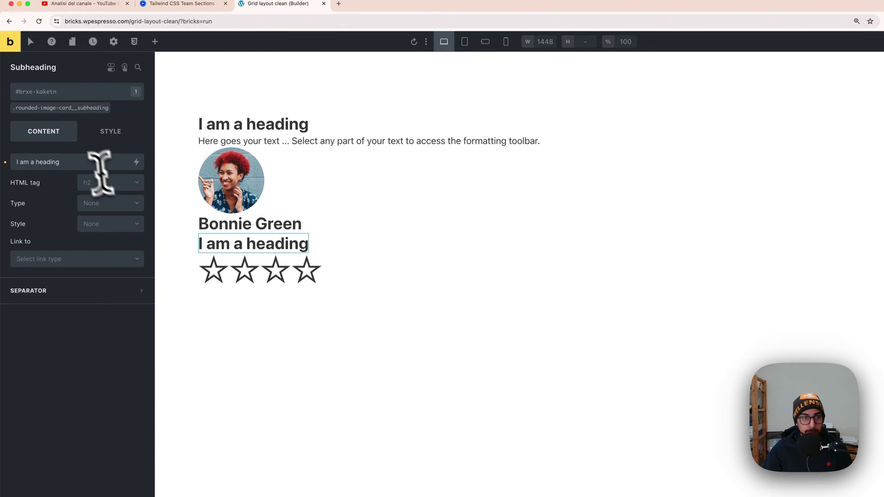
pyautogui.click(76, 162)
pyautogui.moveTo(29, 162); pyautogui.dragTo(14, 162)
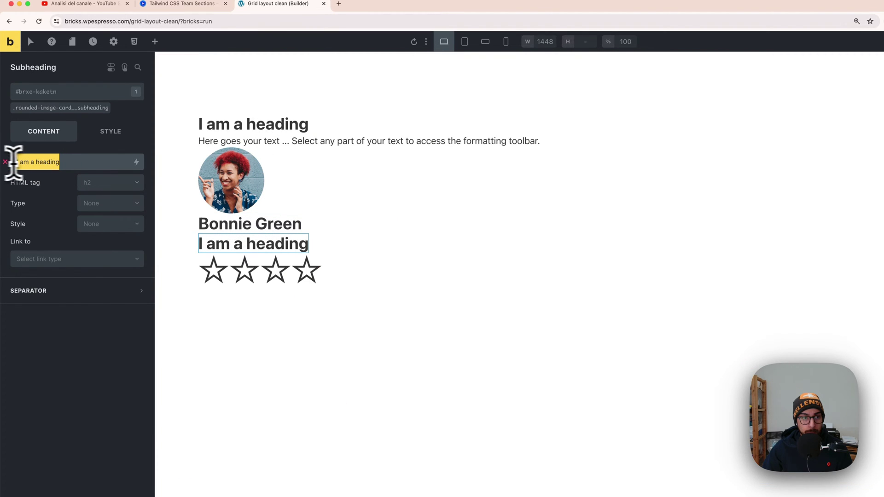
pyautogui.press('super+v')
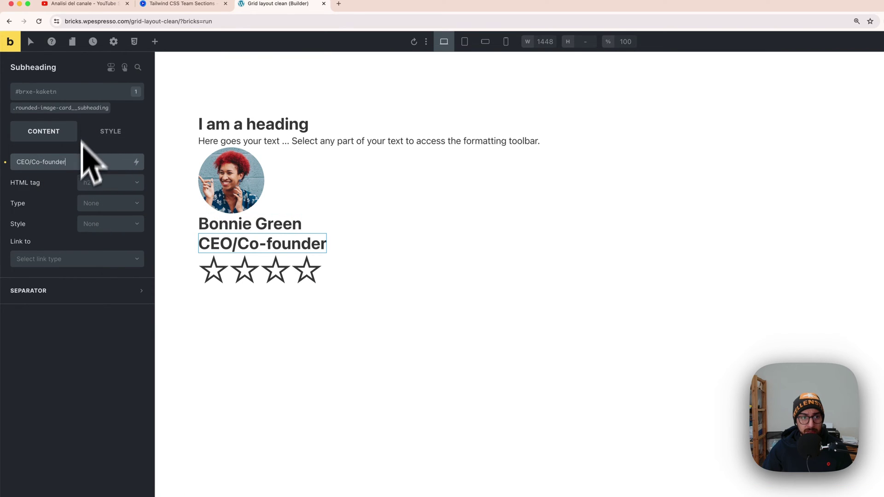
pyautogui.moveTo(68, 164); pyautogui.dragTo(22, 163)
pyautogui.click(20, 163)
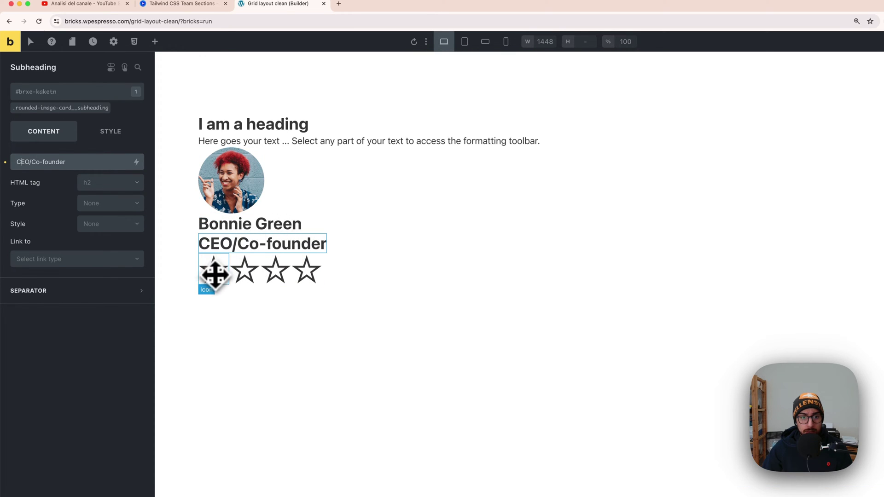
# Search for "twi" in Fontawesome - Brands and replace the card's first star icon with the square X icon
pyautogui.click(214, 270)
pyautogui.click(137, 161)
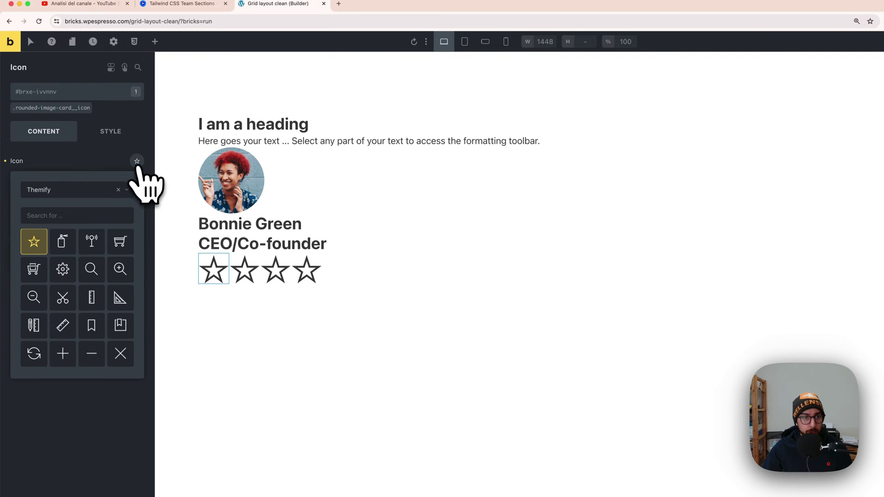
pyautogui.click(73, 190)
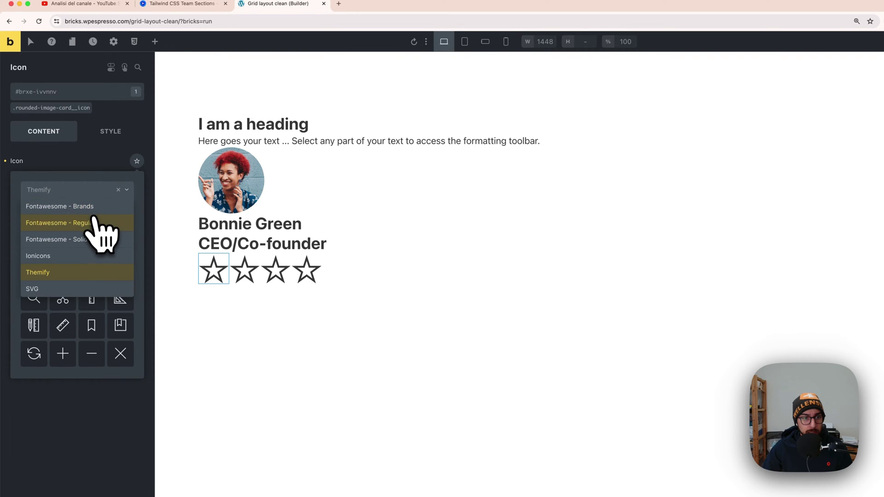
pyautogui.click(95, 237)
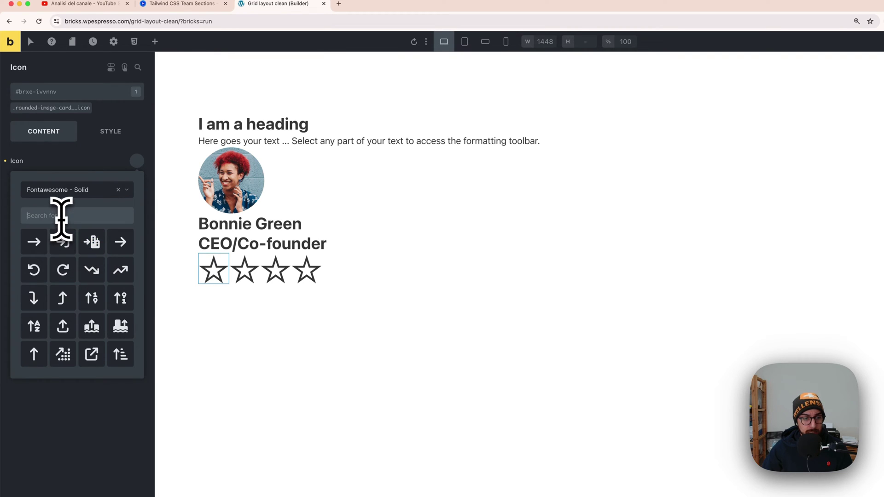
pyautogui.click(76, 194)
pyautogui.click(87, 206)
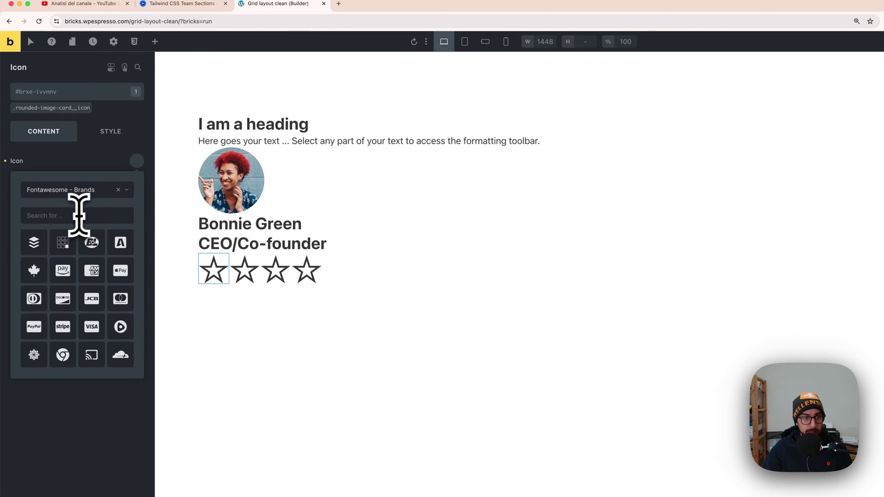
pyautogui.write('twi')
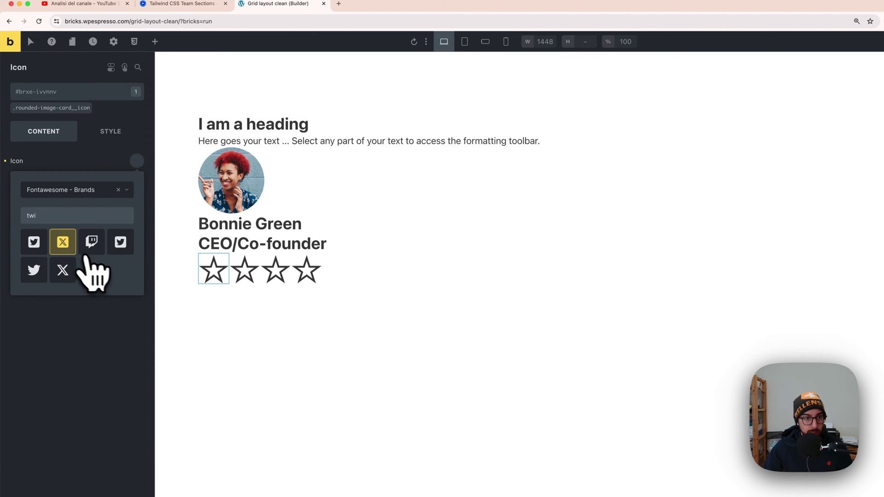
pyautogui.click(68, 245)
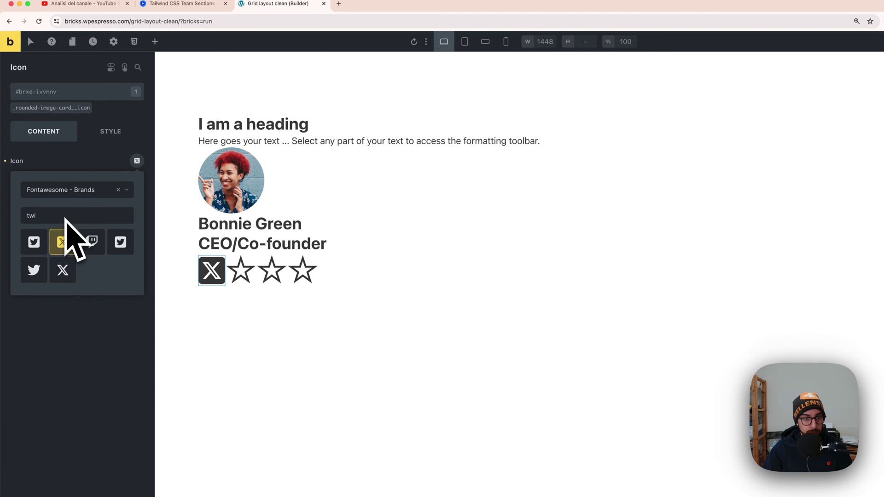
# Replace the second star icon with the square Instagram icon from Fontawesome - Brands, searching for "insta"
pyautogui.click(241, 270)
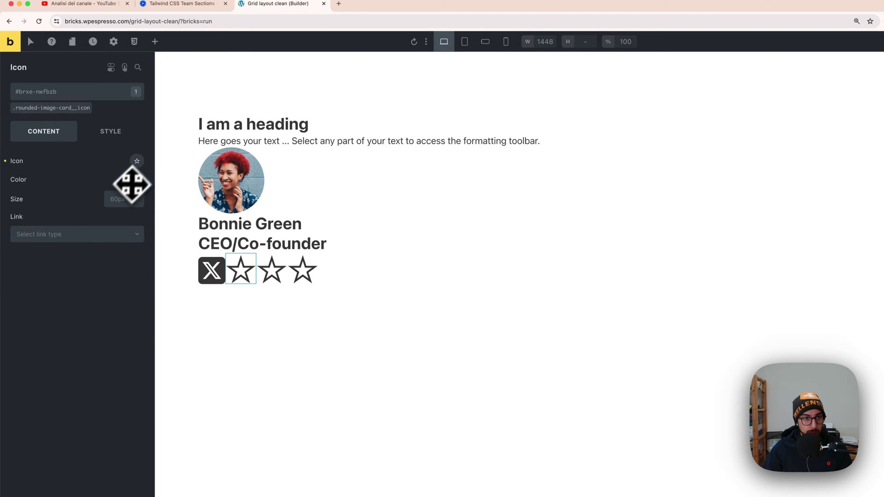
pyautogui.click(137, 161)
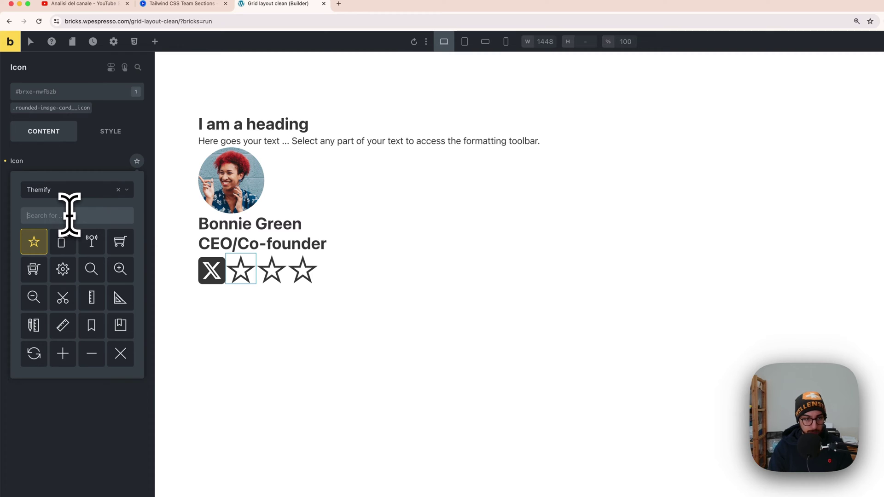
pyautogui.click(76, 190)
pyautogui.click(88, 220)
pyautogui.click(75, 210)
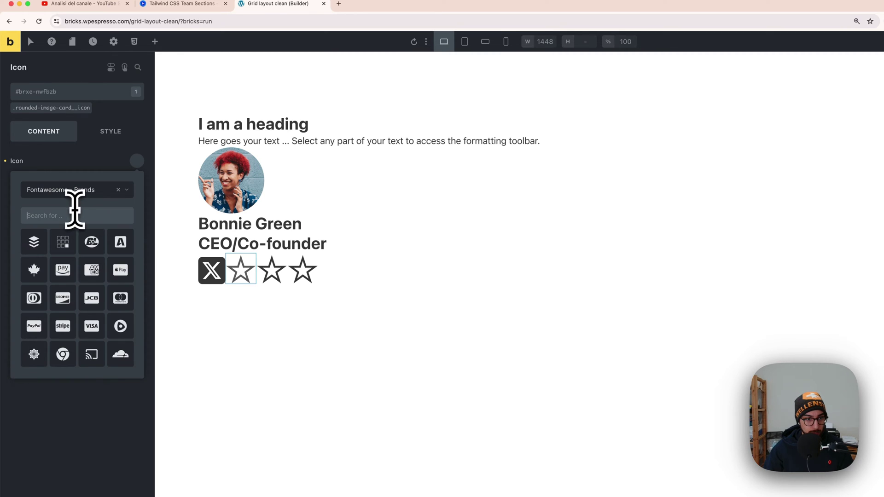
pyautogui.write('insta')
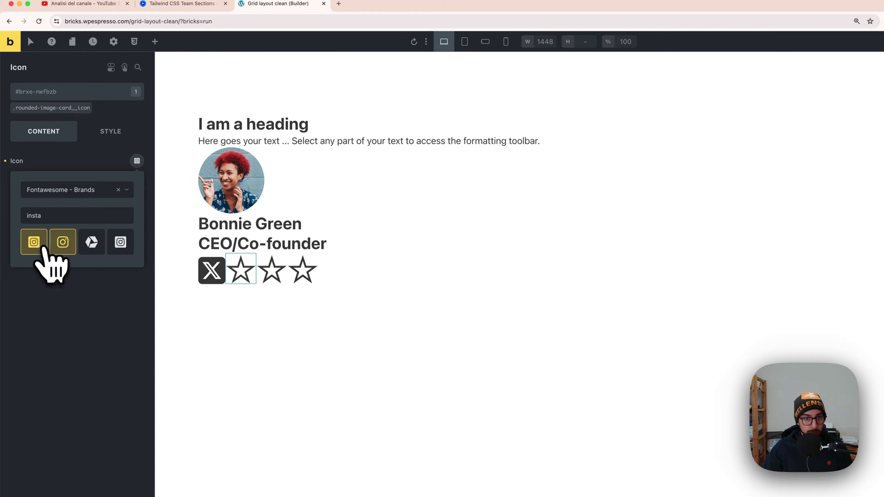
pyautogui.click(41, 246)
# Search the Fontawesome - Solid library for "drib" for the third icon, then clear the search
pyautogui.click(267, 267)
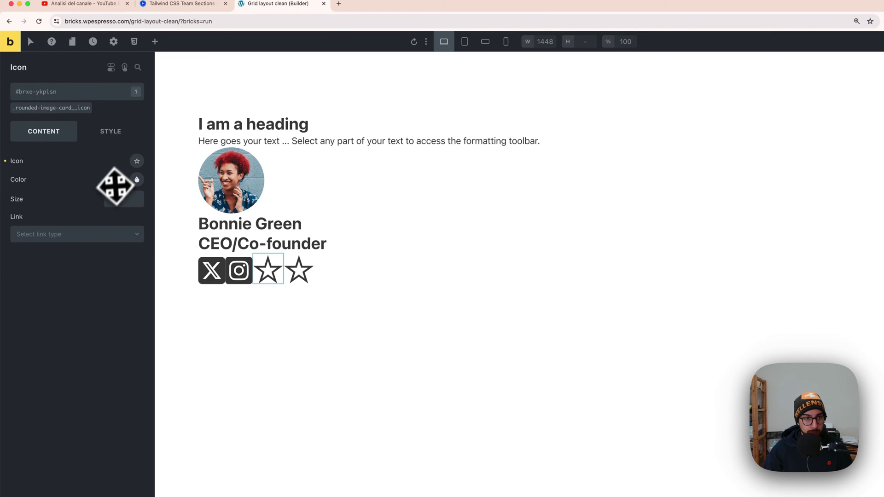
pyautogui.click(136, 161)
pyautogui.click(69, 195)
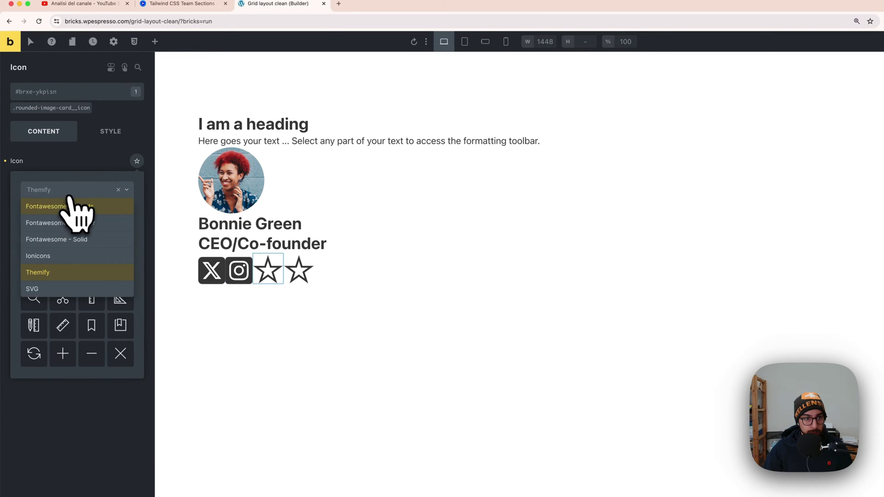
pyautogui.click(82, 239)
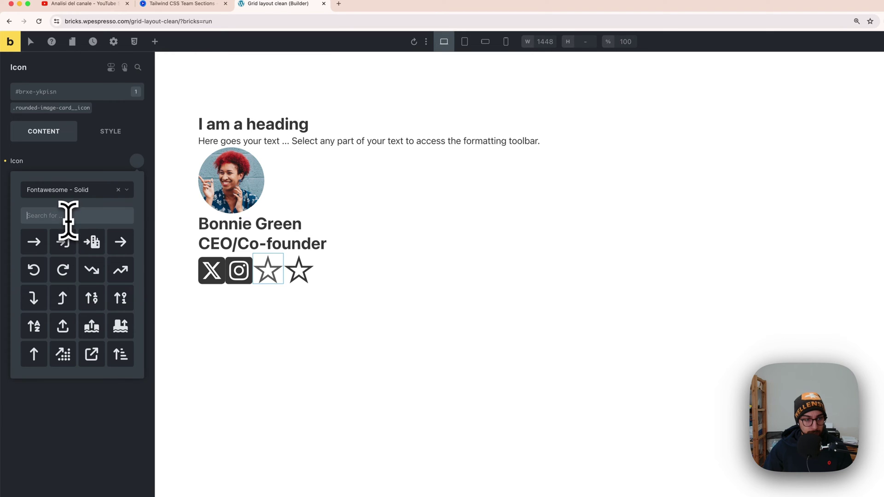
pyautogui.click(68, 216)
pyautogui.write('drib')
pyautogui.press('BackSpace')
pyautogui.press('BackSpace')
pyautogui.press('BackSpace')
pyautogui.press('BackSpace')
pyautogui.press('BackSpace')
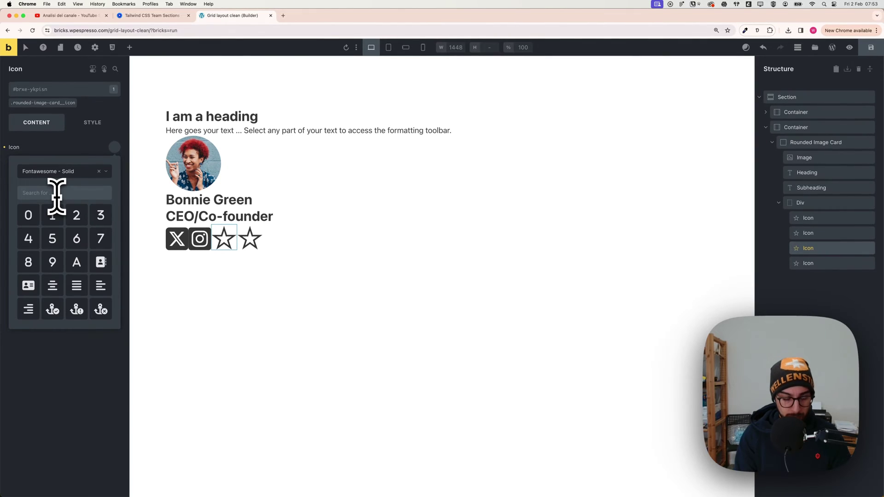
# Try the square Facebook icon from Fontawesome - Brands on the third icon, then replace it with the square Reddit icon
pyautogui.write('fac')
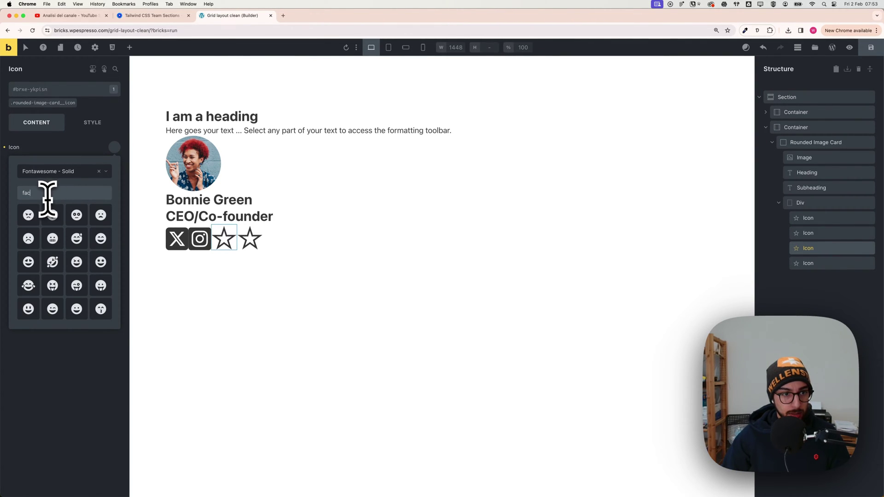
pyautogui.click(55, 173)
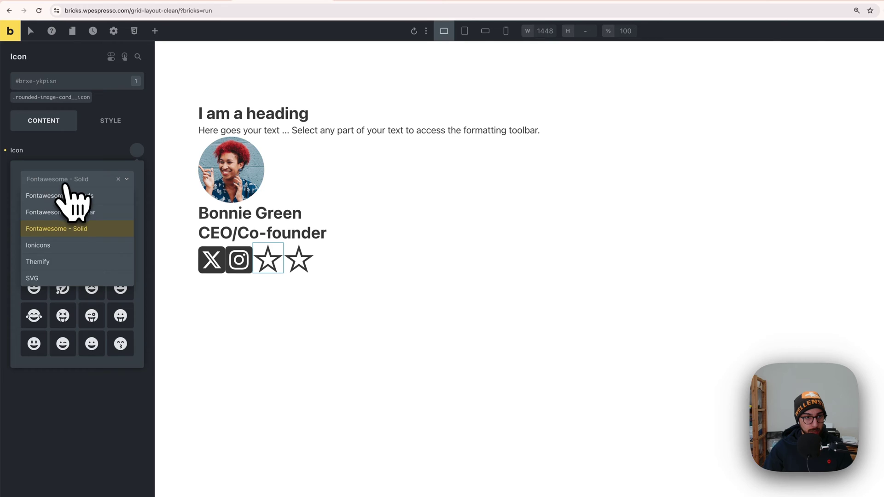
pyautogui.click(69, 195)
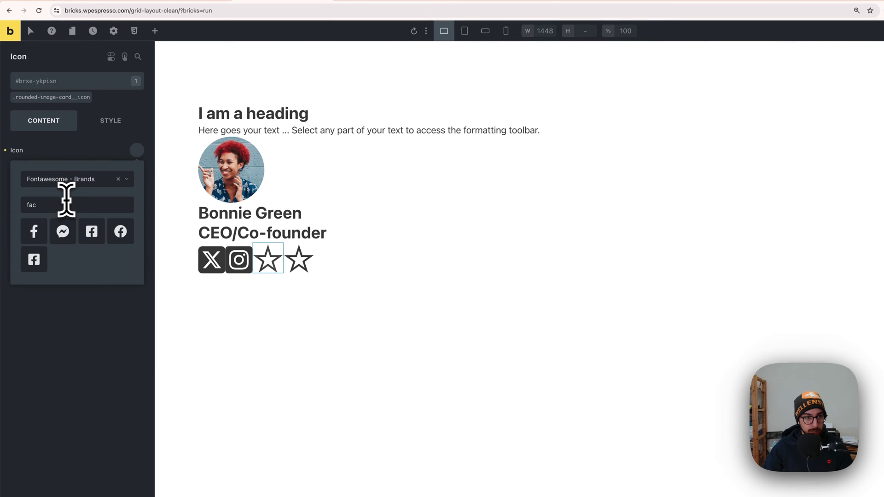
pyautogui.click(91, 232)
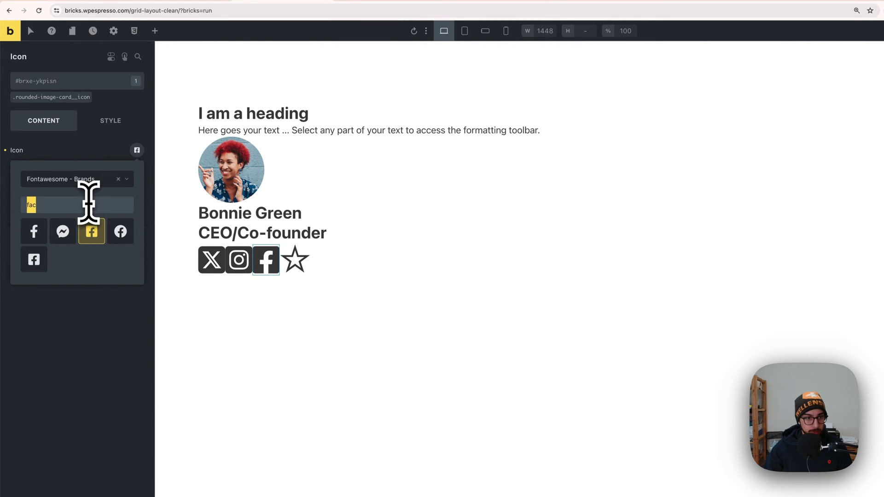
pyautogui.press('BackSpace')
pyautogui.write('reddi')
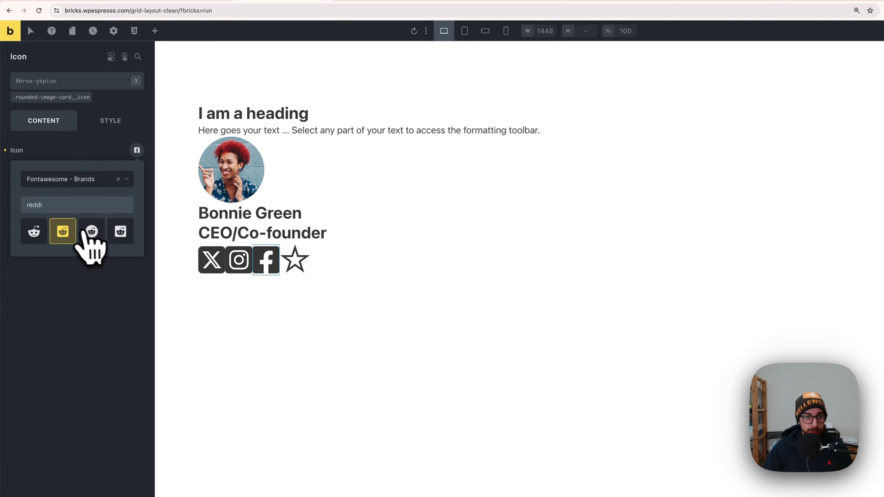
pyautogui.click(70, 232)
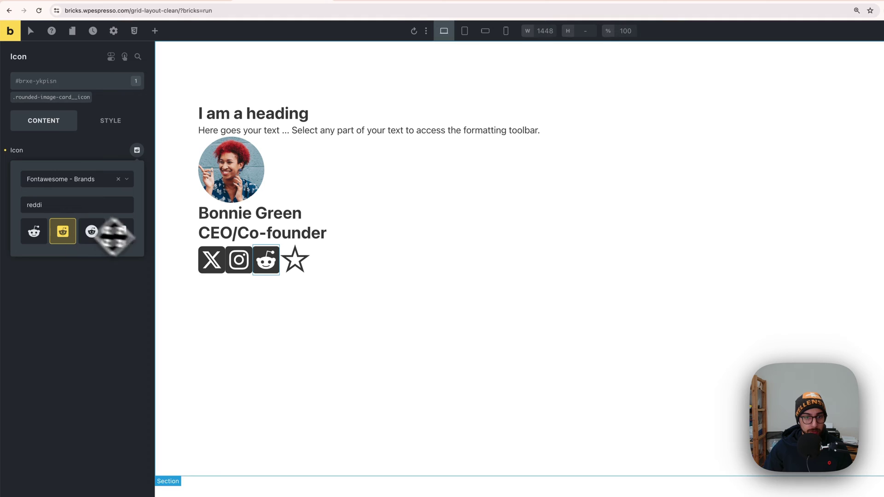
# Replace the fourth star icon with the square Facebook icon from Fontawesome - Brands, searching for "fac"
pyautogui.click(294, 258)
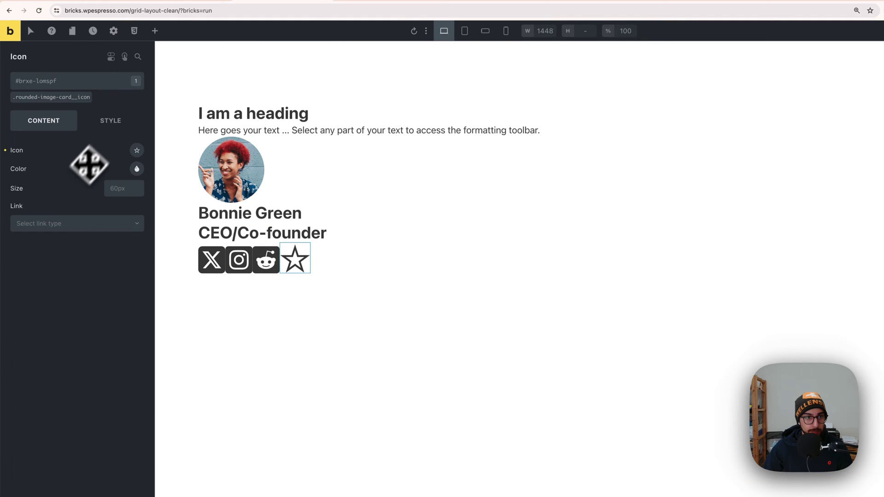
pyautogui.click(137, 150)
pyautogui.click(76, 201)
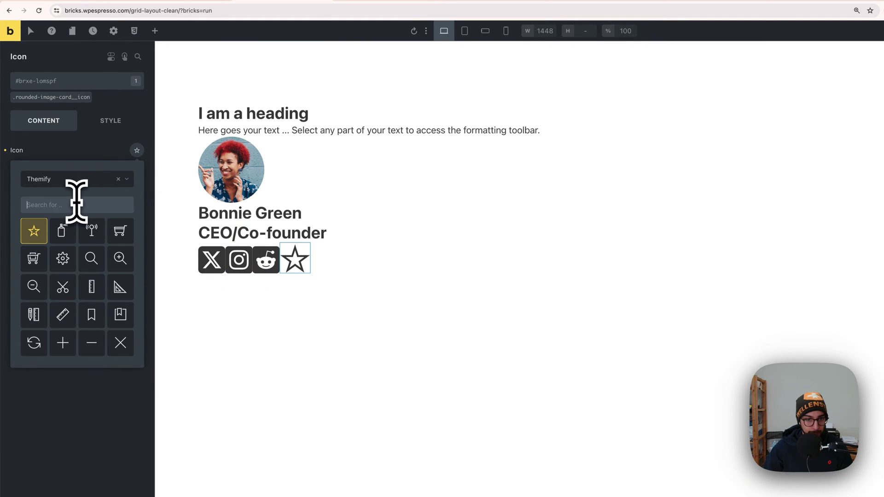
pyautogui.write('fac')
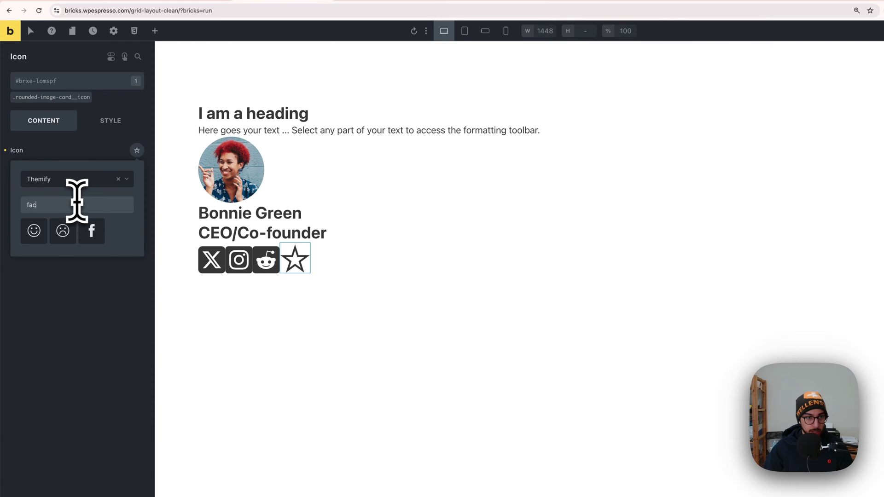
pyautogui.click(77, 179)
pyautogui.click(78, 195)
pyautogui.doubleClick(74, 204)
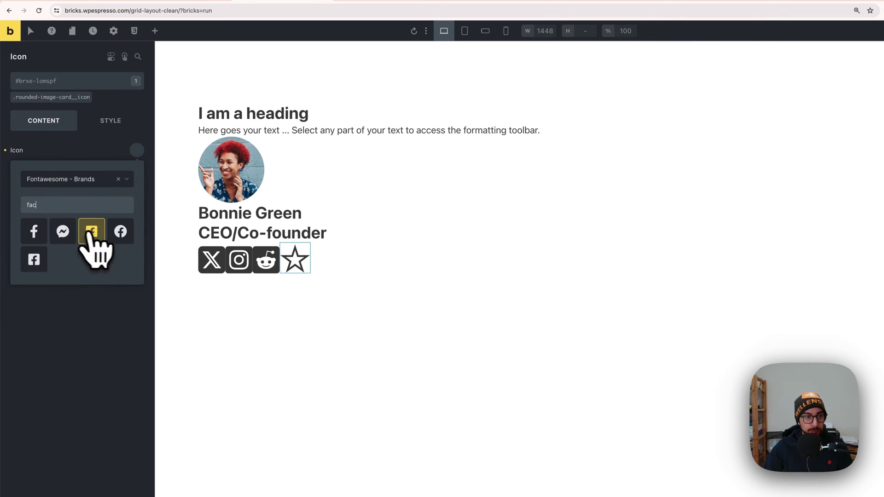
pyautogui.click(94, 236)
pyautogui.click(97, 157)
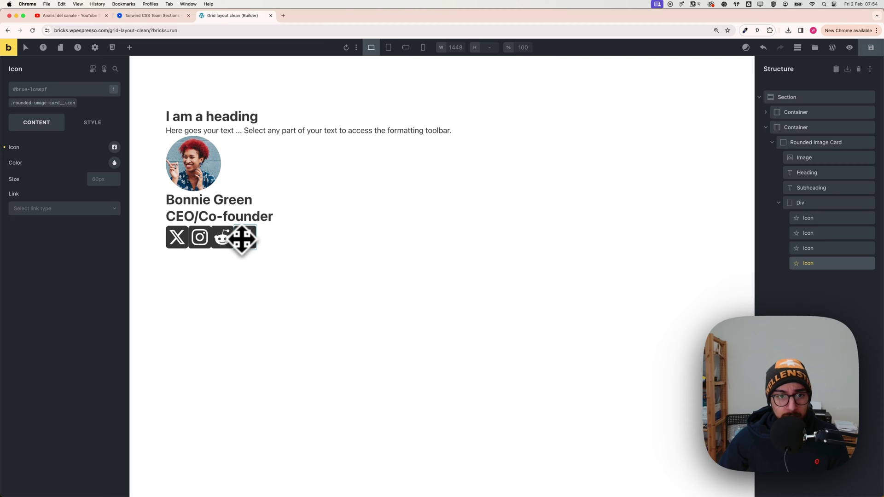
pyautogui.moveTo(242, 238); pyautogui.dragTo(208, 205)
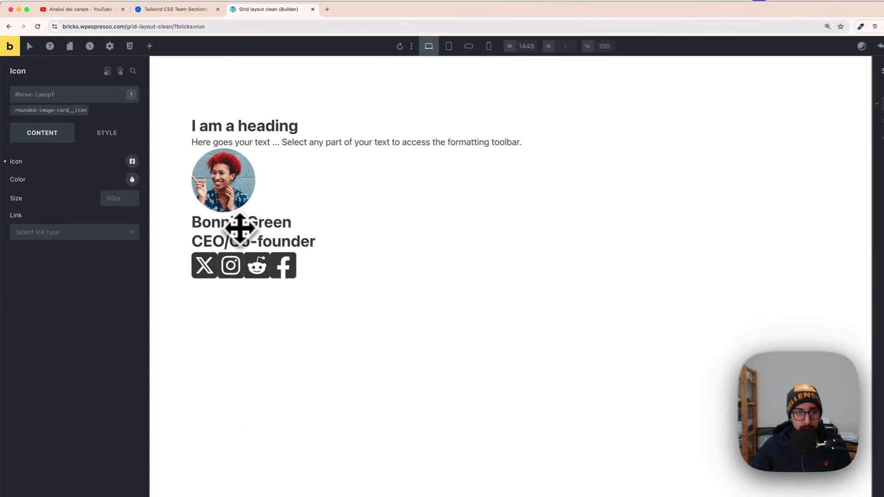
# Set the card heading class's font size to the Automatic.css S text size variable
pyautogui.click(240, 226)
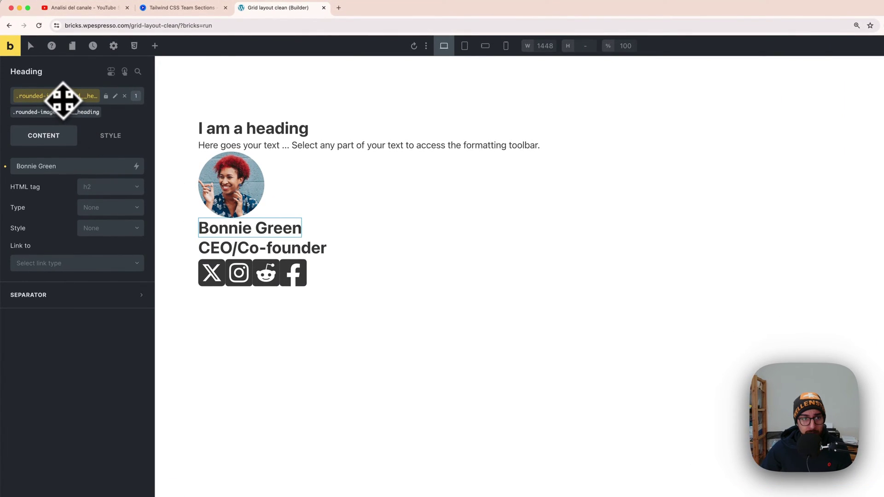
pyautogui.click(109, 138)
pyautogui.click(73, 193)
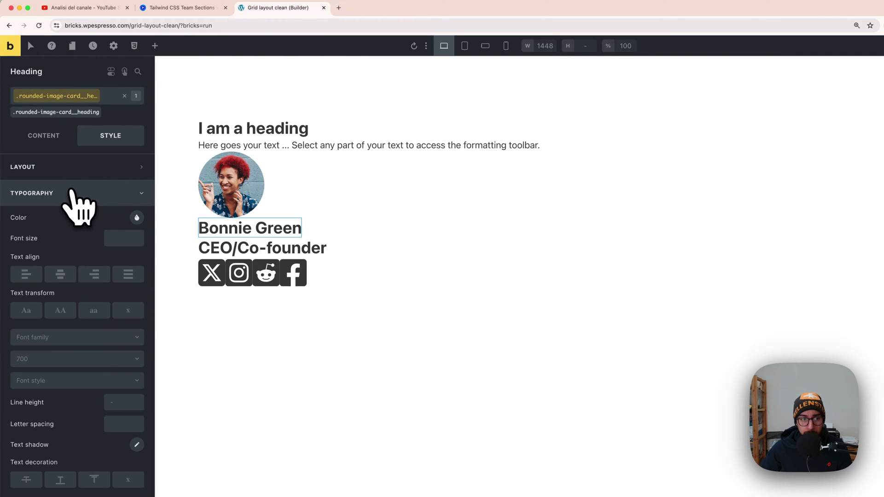
pyautogui.rightClick(105, 235)
pyautogui.click(128, 244)
pyautogui.click(86, 230)
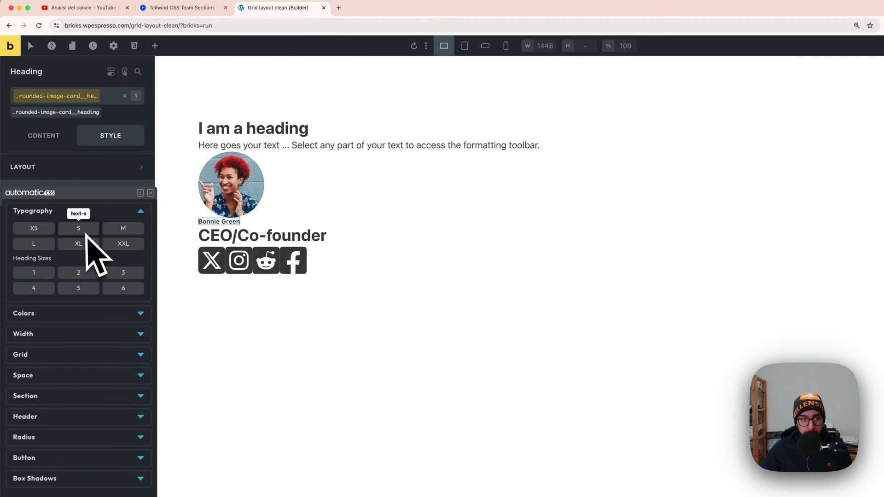
# Set the card heading class's font size to the Automatic.css L text size variable
pyautogui.click(76, 243)
pyautogui.click(49, 245)
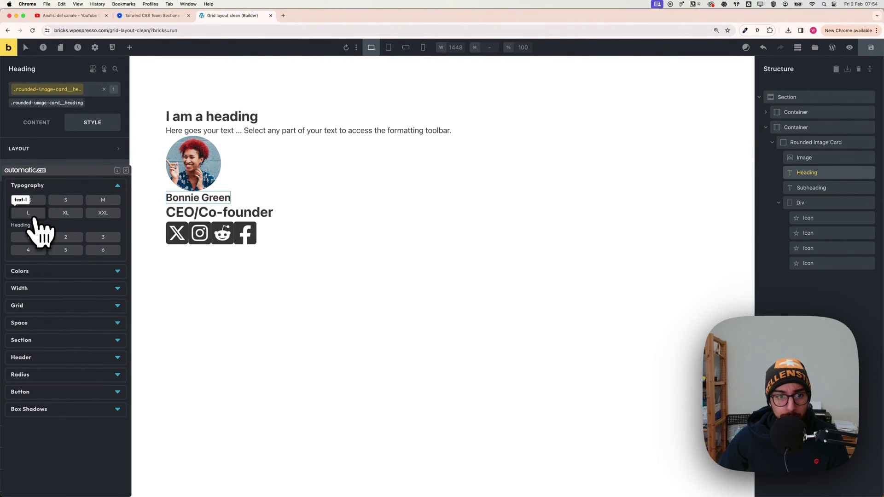
pyautogui.click(33, 217)
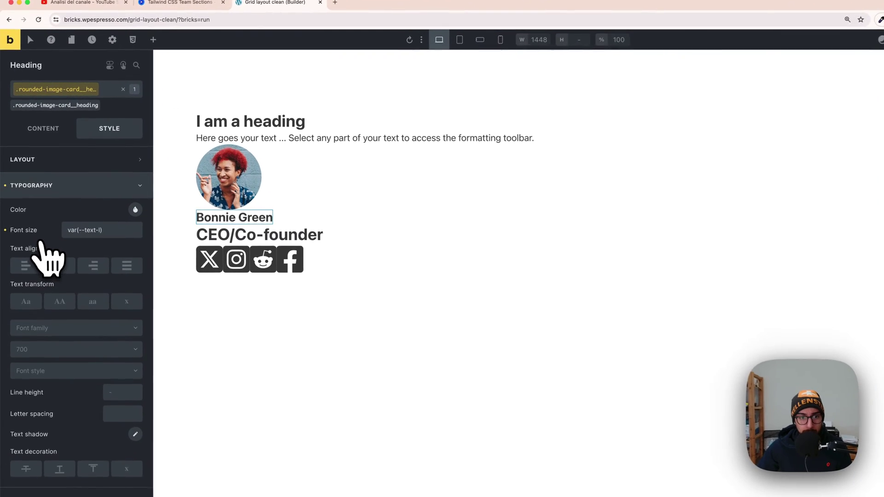
# Set the .rounded-image-card__subheading class's font size to calc(var(--text-s)*1.3), based on the Automatic.css S text size
pyautogui.click(230, 238)
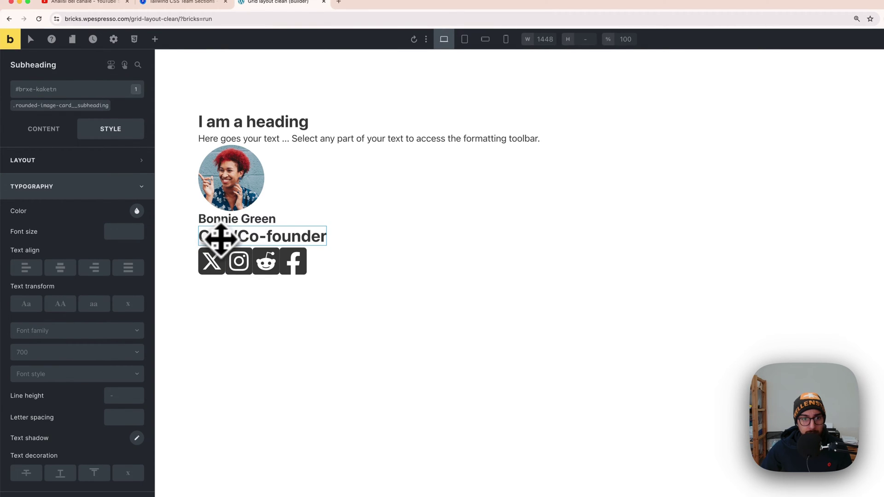
pyautogui.click(79, 106)
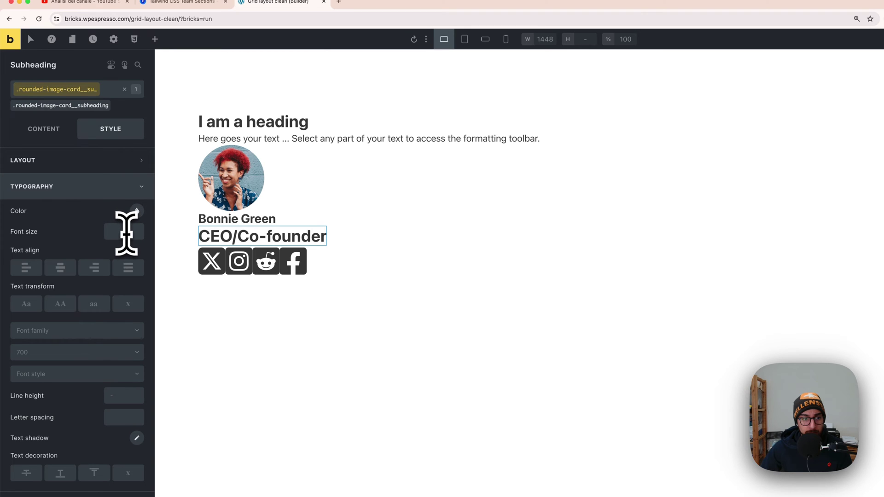
pyautogui.rightClick(123, 230)
pyautogui.click(46, 223)
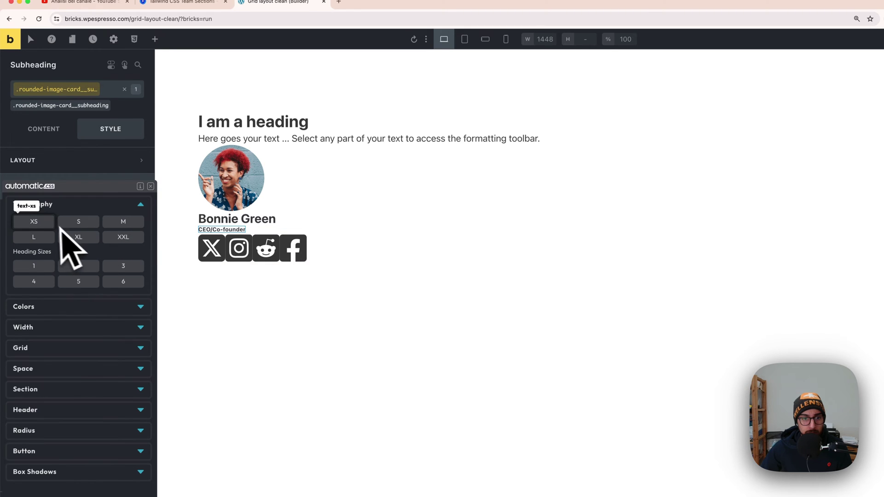
pyautogui.click(72, 224)
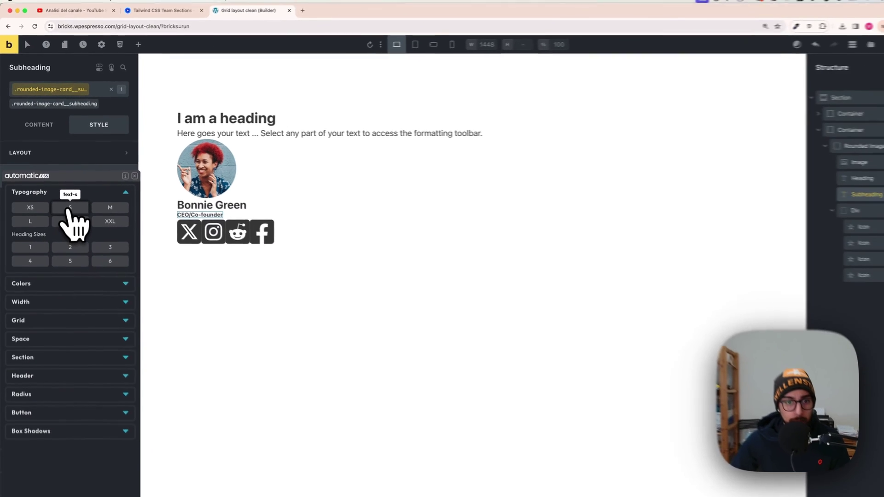
pyautogui.click(117, 222)
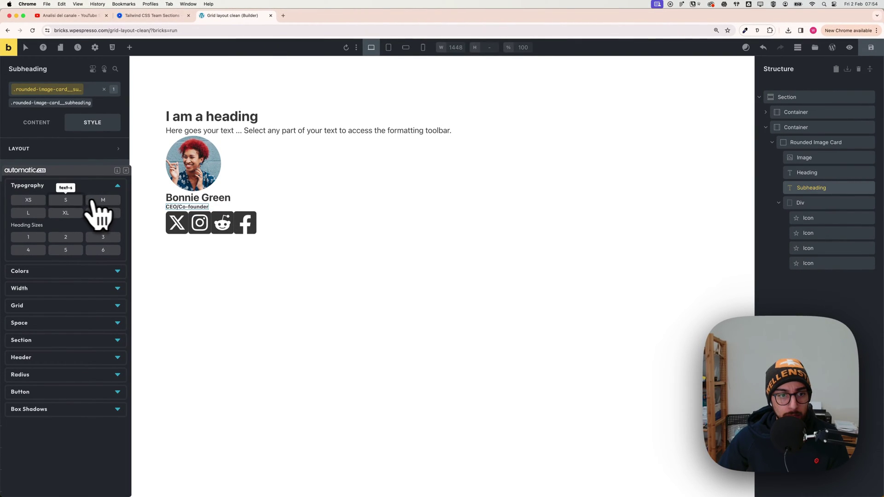
pyautogui.click(72, 200)
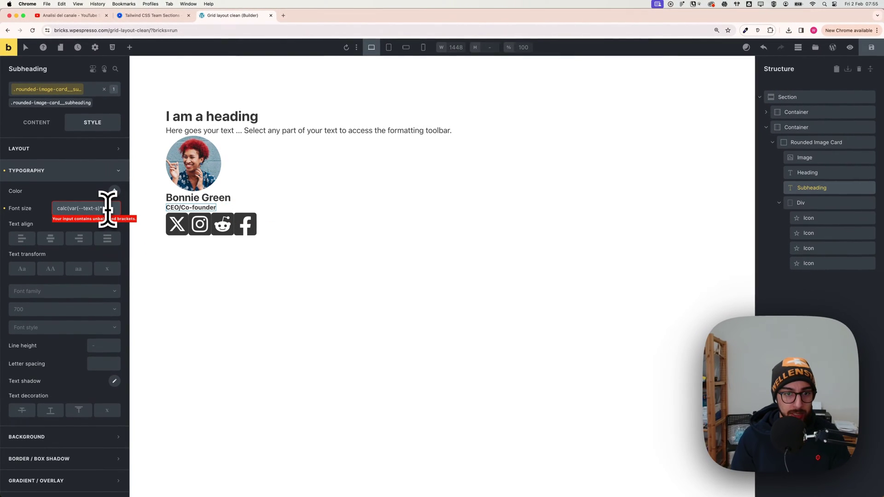
pyautogui.write(')')
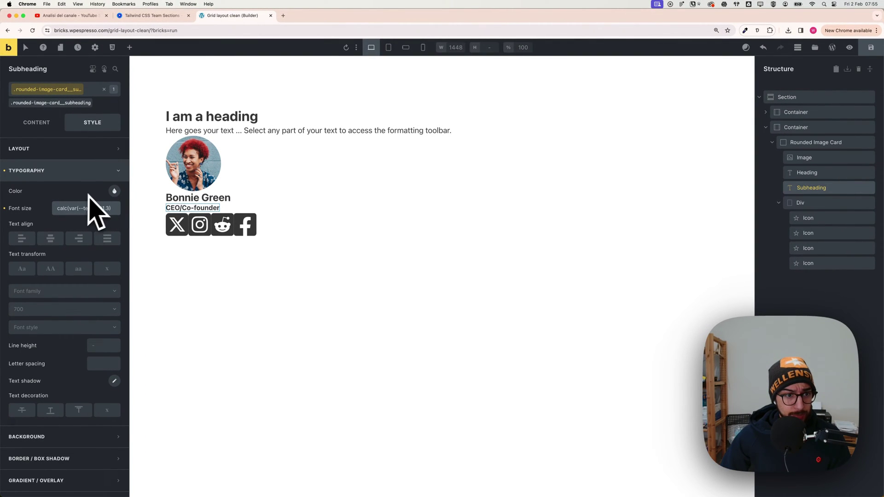
# Give the card subheading class a medium grey Neutral colour from Automatic.css and a font weight of 500
pyautogui.click(114, 190)
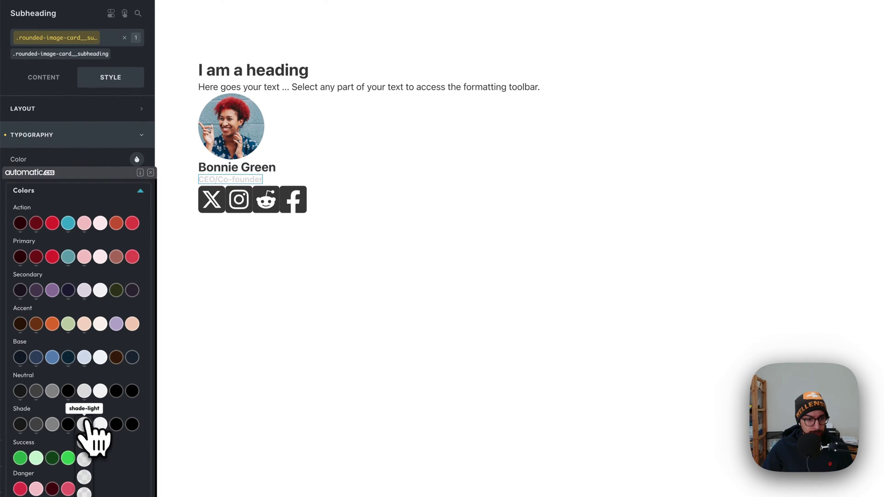
pyautogui.click(53, 393)
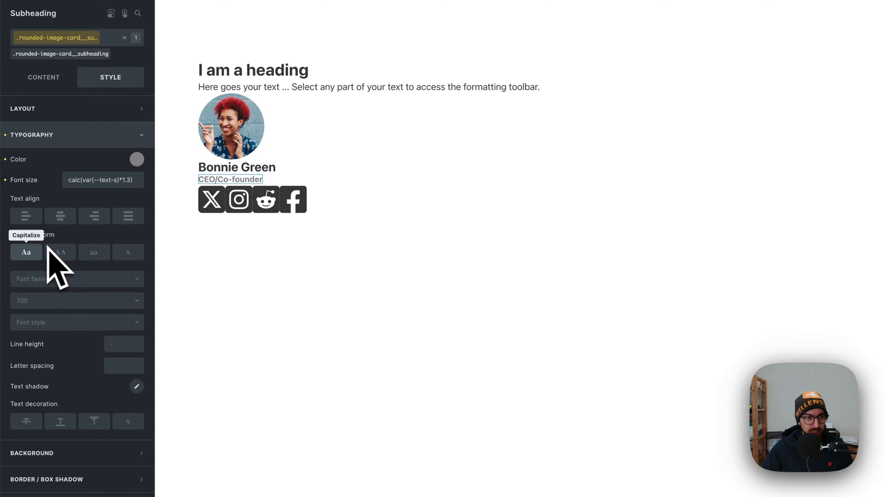
pyautogui.click(62, 301)
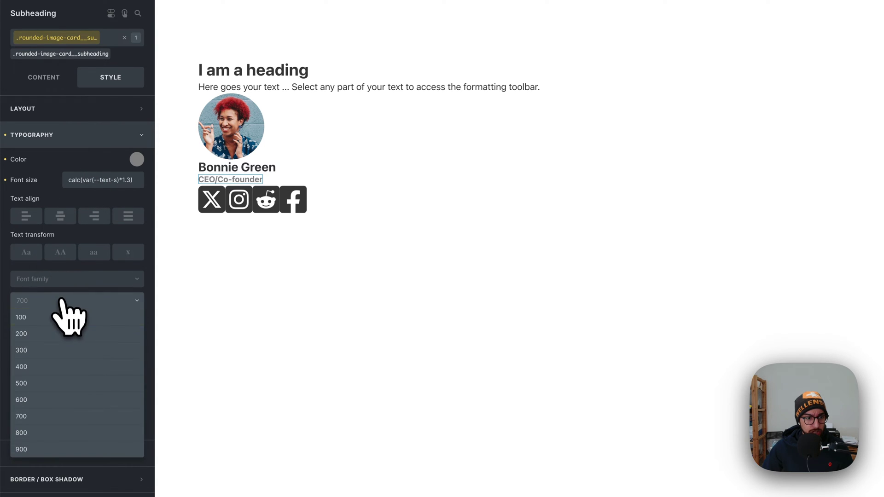
pyautogui.click(52, 382)
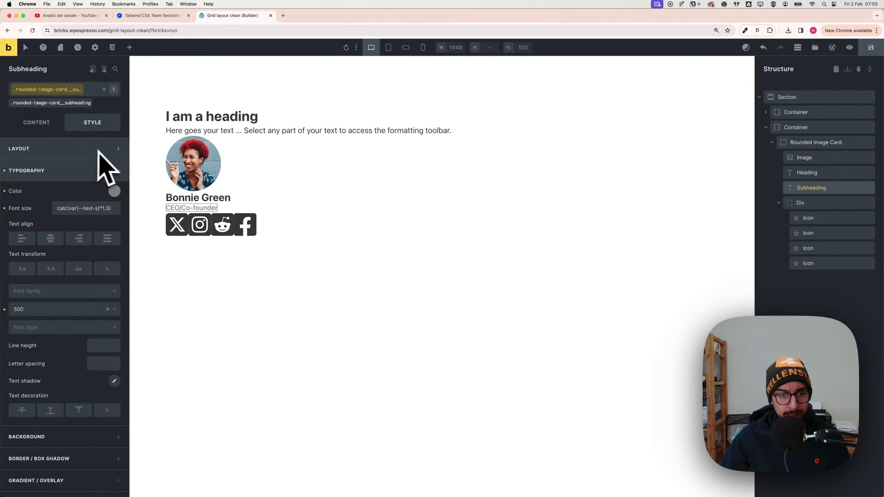
# Check the card heading's HTML tag, and set the CEO/Co-founder subheading's HTML tag to h3
pyautogui.click(187, 198)
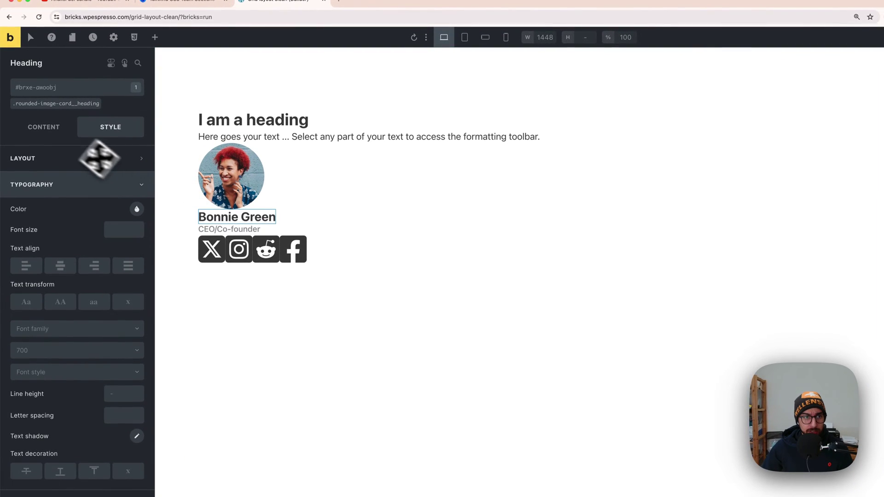
pyautogui.click(54, 132)
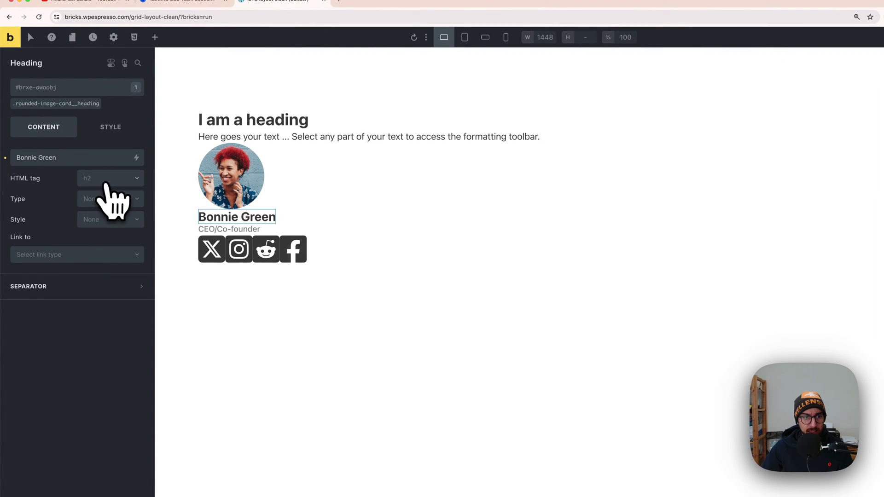
pyautogui.click(216, 230)
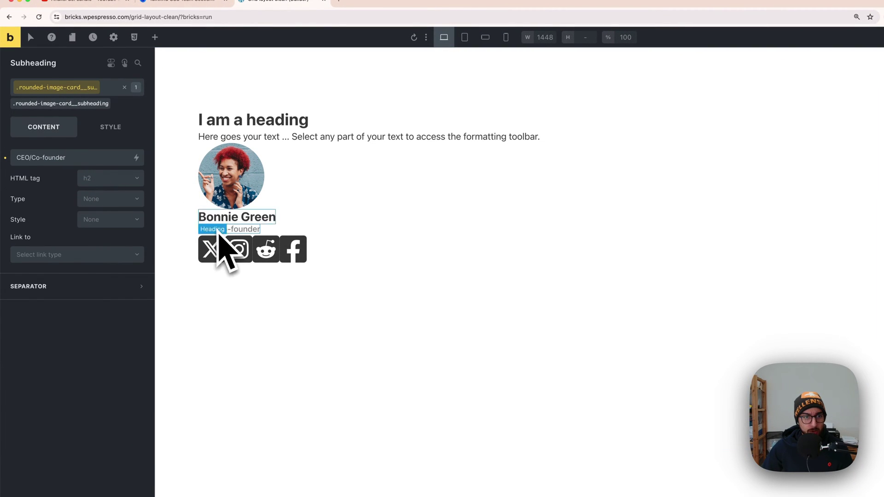
pyautogui.click(105, 183)
pyautogui.click(106, 205)
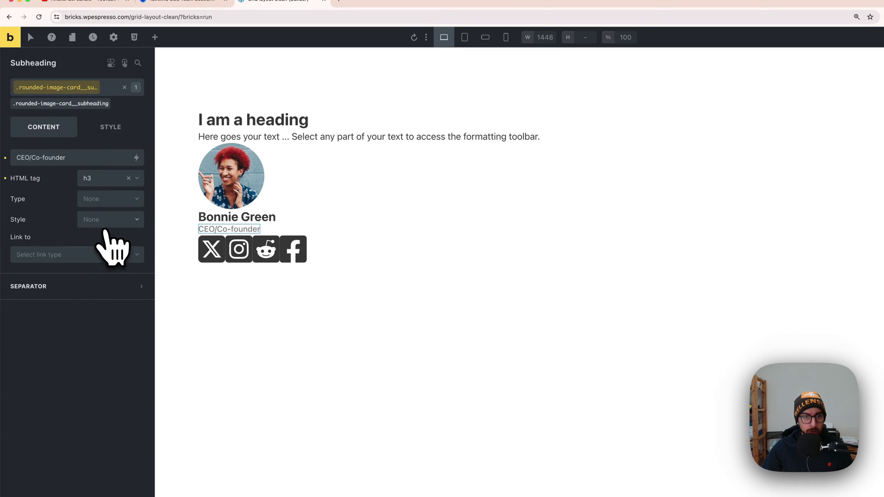
# Centre the text alignment on both the card subheading class and the card heading class
pyautogui.click(110, 130)
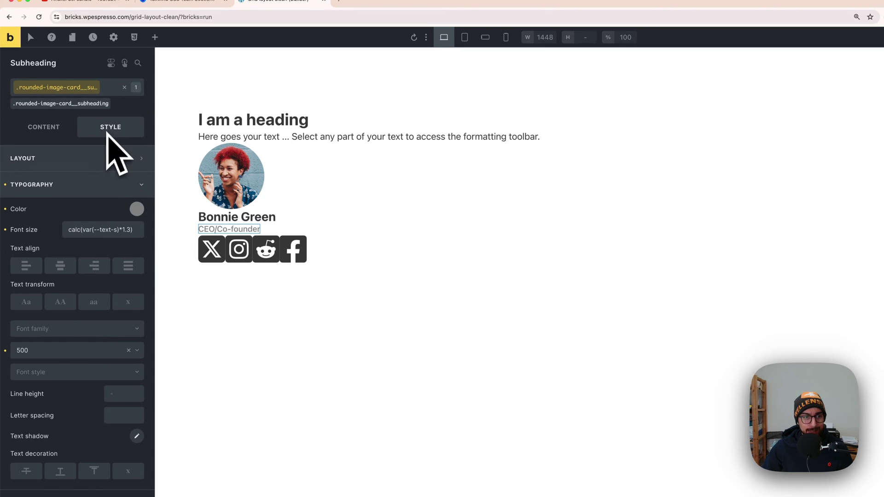
pyautogui.click(65, 268)
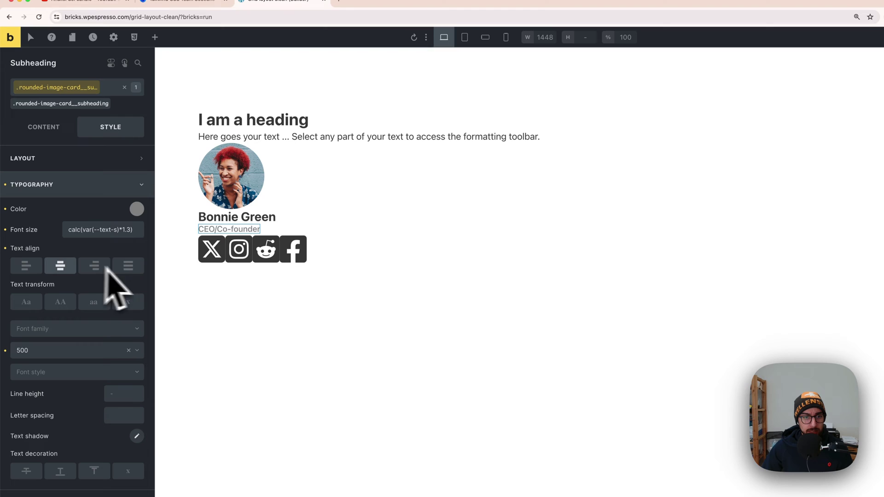
pyautogui.click(225, 222)
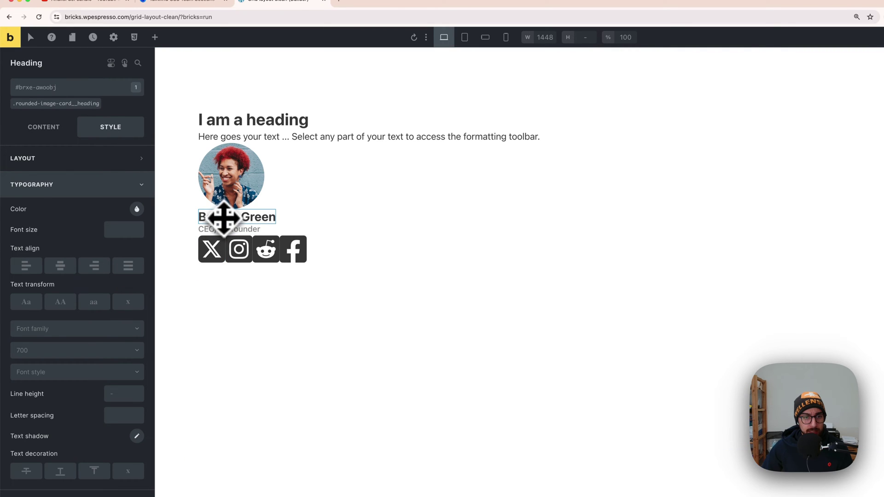
pyautogui.click(76, 104)
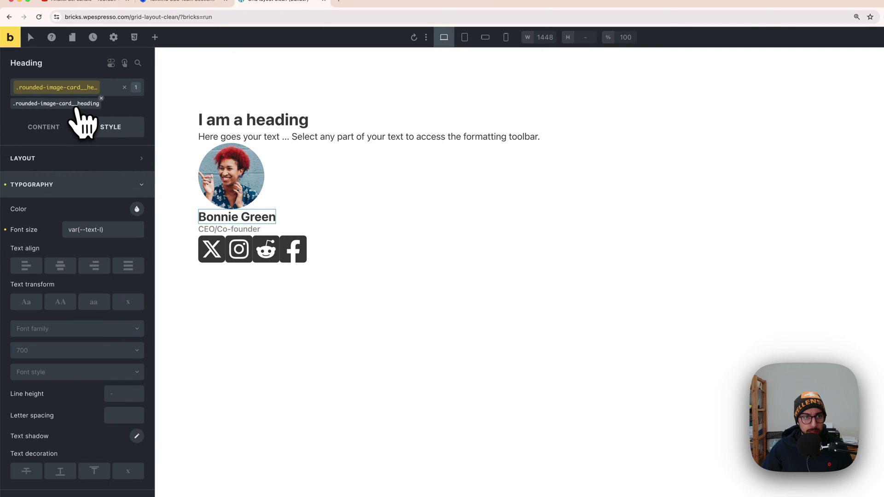
pyautogui.click(60, 266)
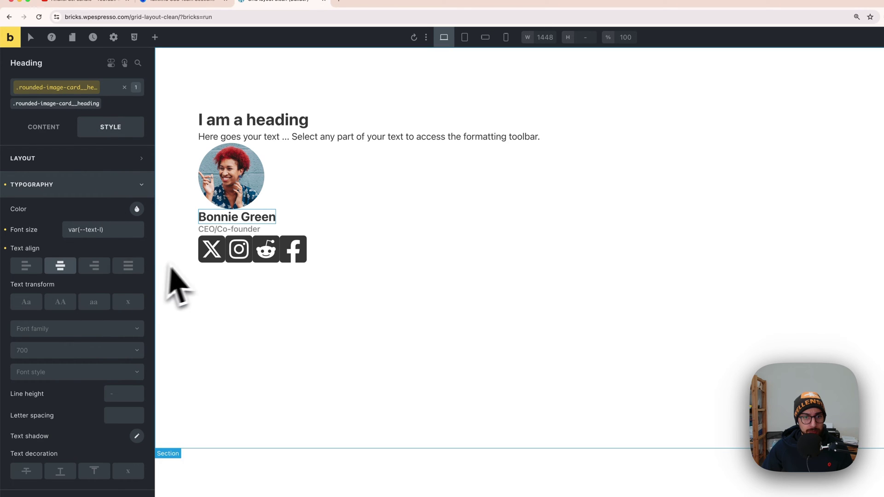
pyautogui.click(233, 230)
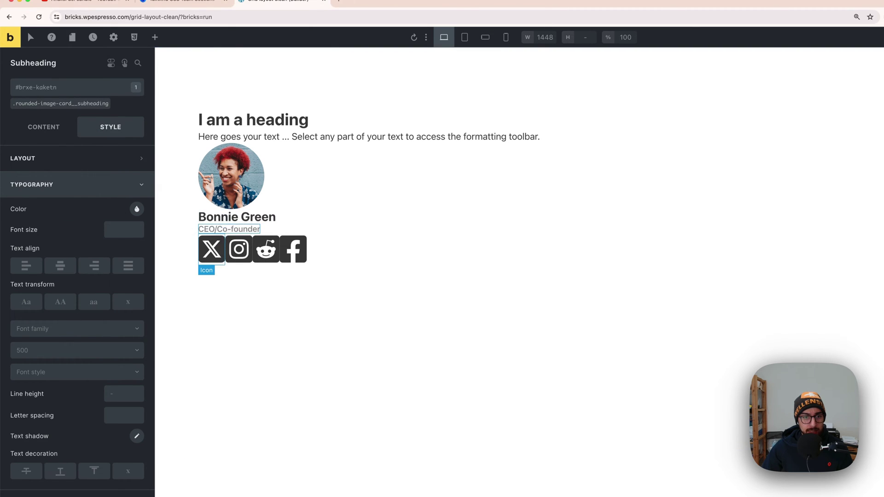
# Set the icon size to 1.2em on the .rounded-image-card__icon class, starting from the first icon
pyautogui.click(211, 251)
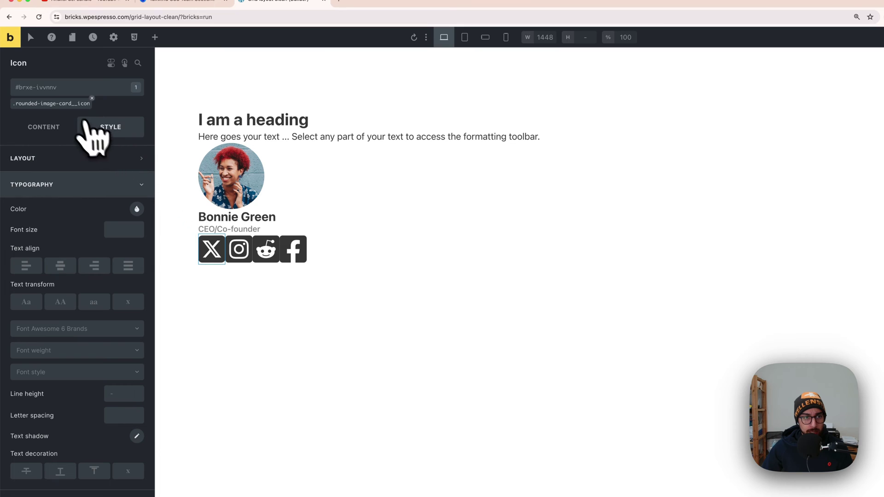
pyautogui.click(59, 104)
pyautogui.click(52, 134)
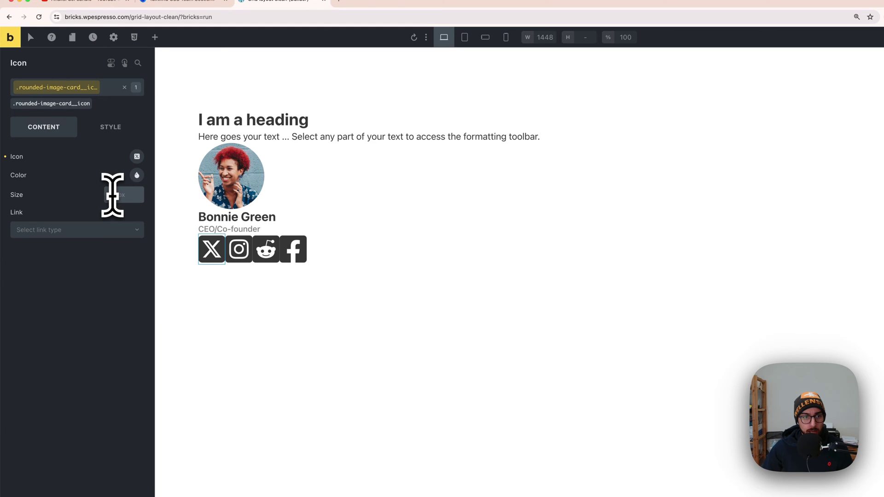
pyautogui.click(113, 195)
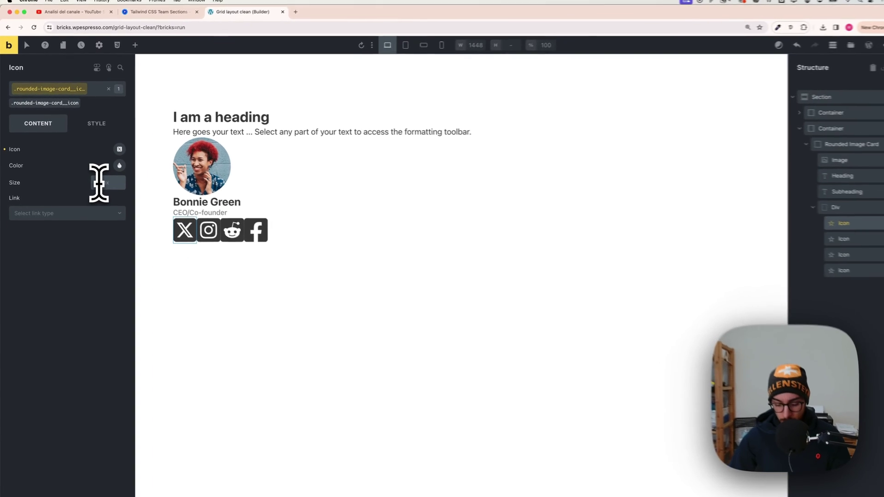
pyautogui.write('1em')
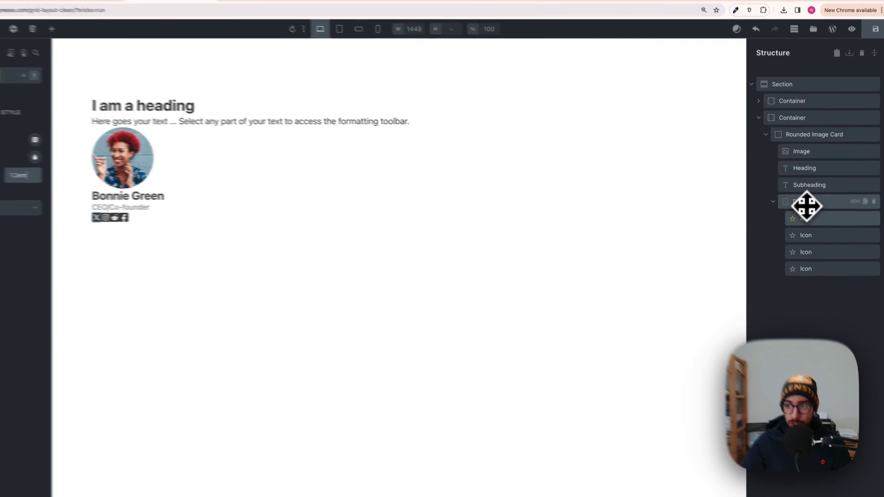
# Make the icons' Div a flex container centred on both axes, with the Automatic.css XS space variable as column gap
pyautogui.click(806, 205)
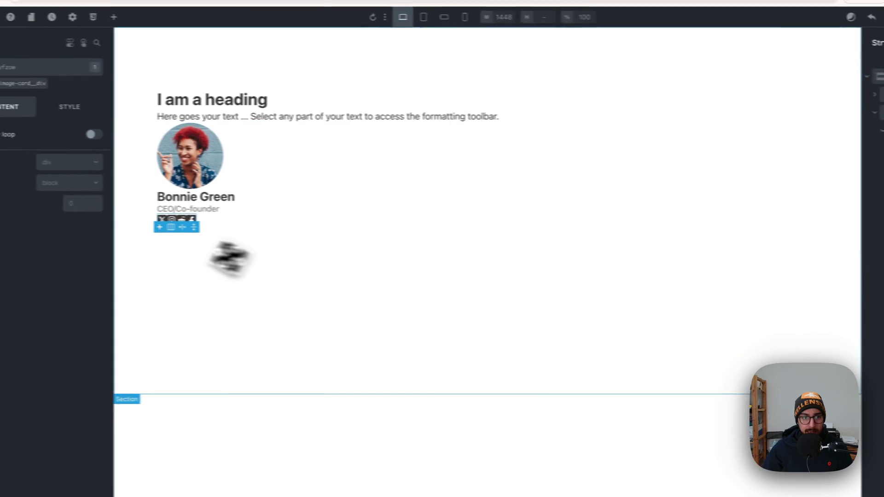
pyautogui.click(69, 184)
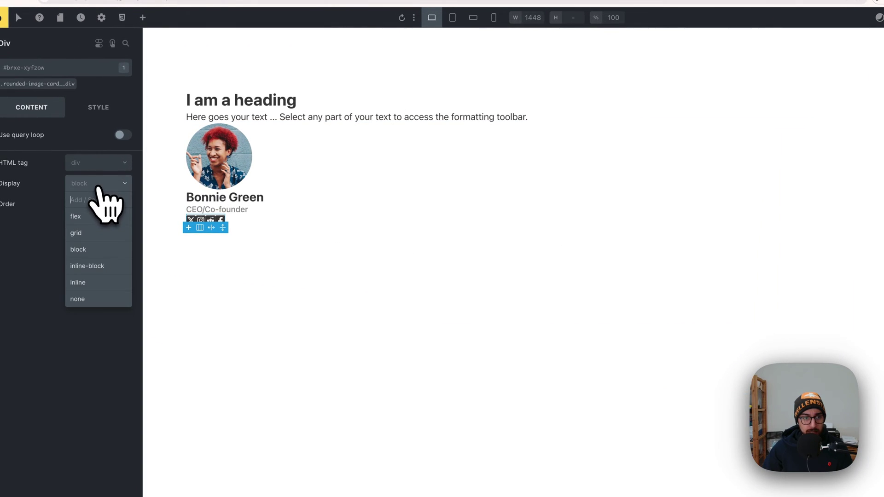
pyautogui.click(90, 216)
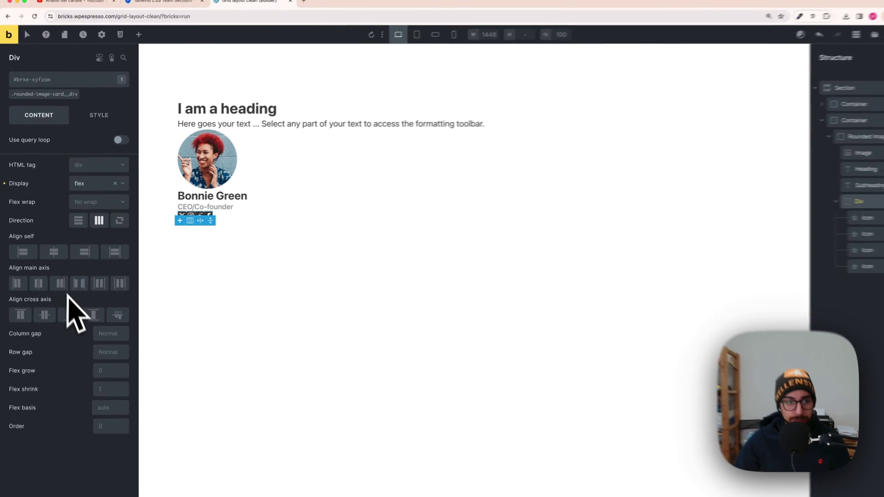
pyautogui.click(37, 280)
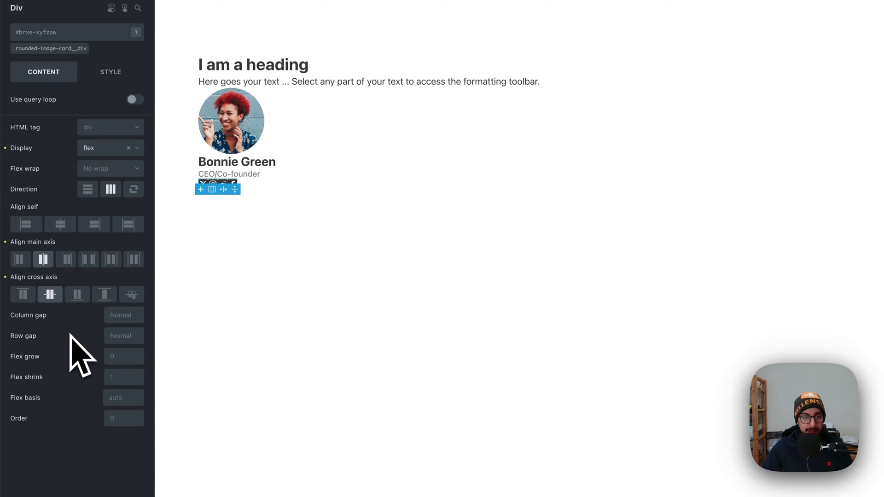
pyautogui.rightClick(118, 317)
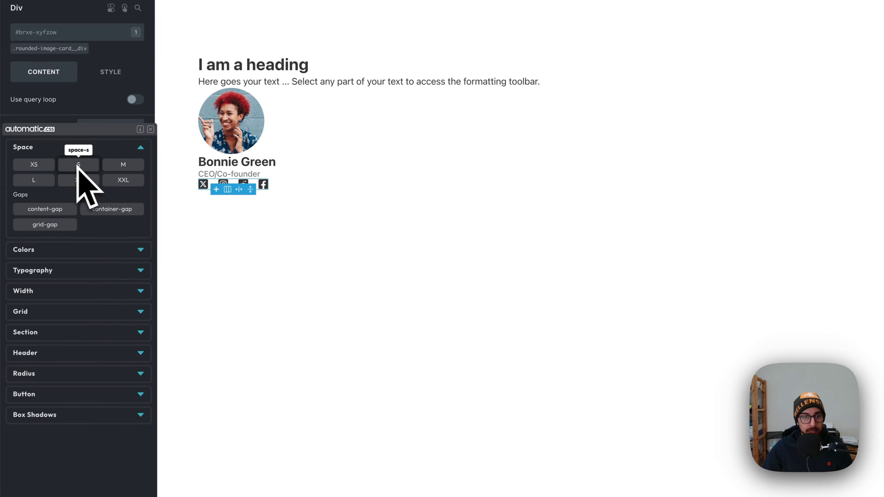
pyautogui.click(54, 166)
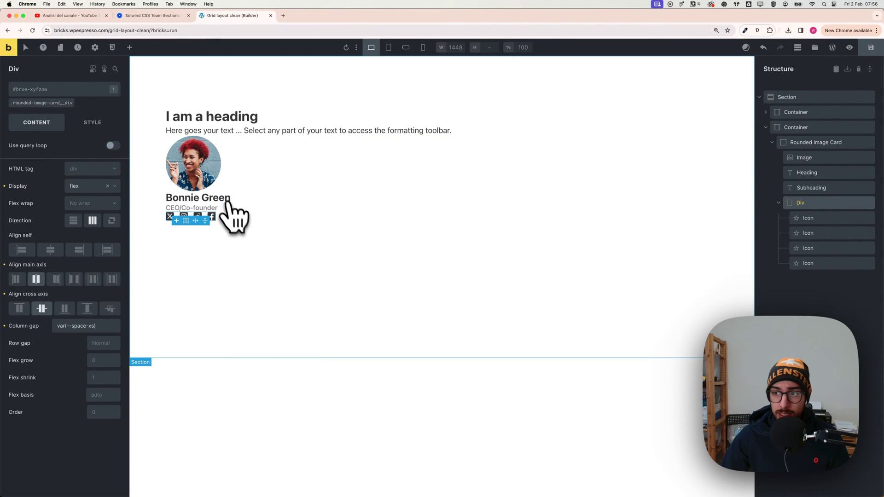
# Centre the cross-axis alignment on the .rounded-image-card class, leaving its self alignment unset
pyautogui.click(803, 143)
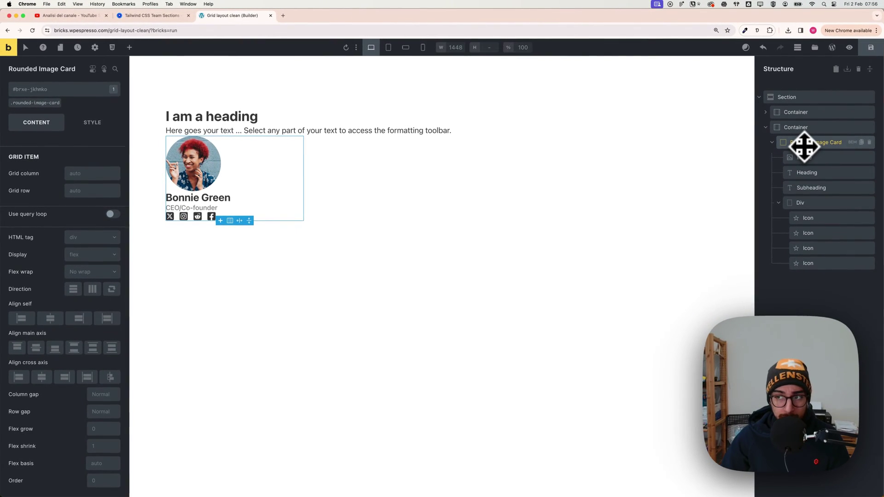
pyautogui.moveTo(803, 146); pyautogui.dragTo(193, 155)
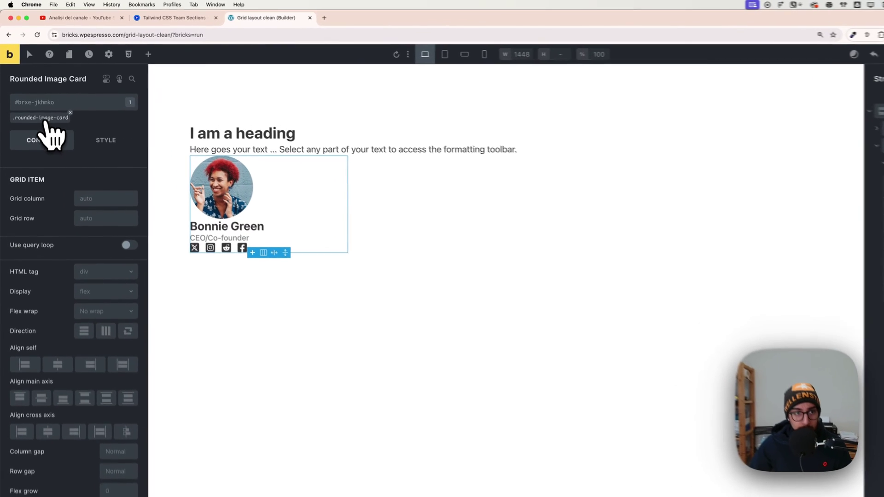
pyautogui.click(37, 103)
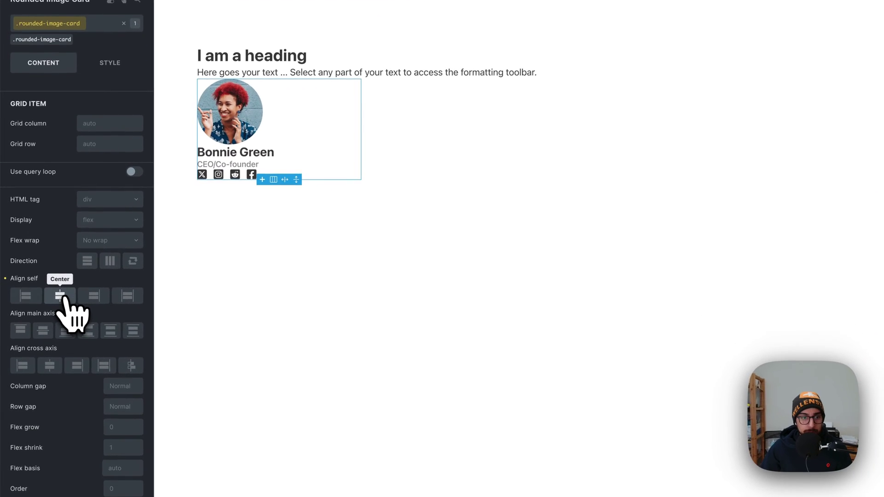
pyautogui.click(55, 318)
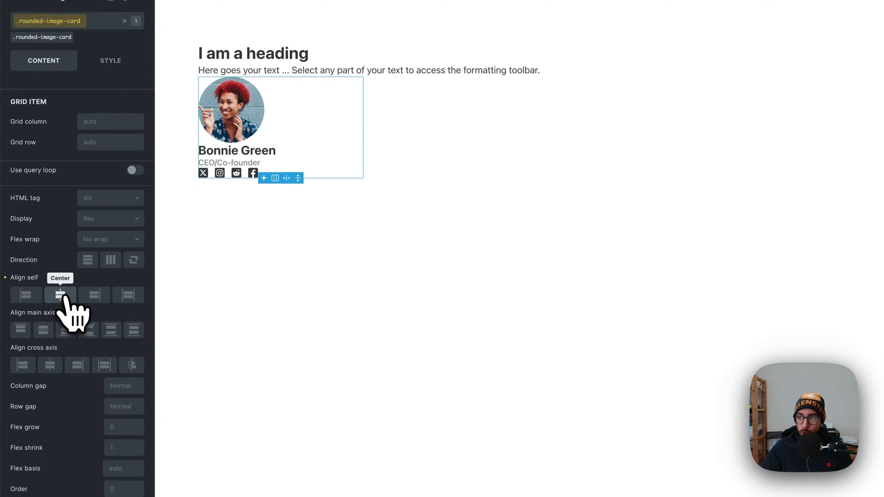
pyautogui.click(50, 365)
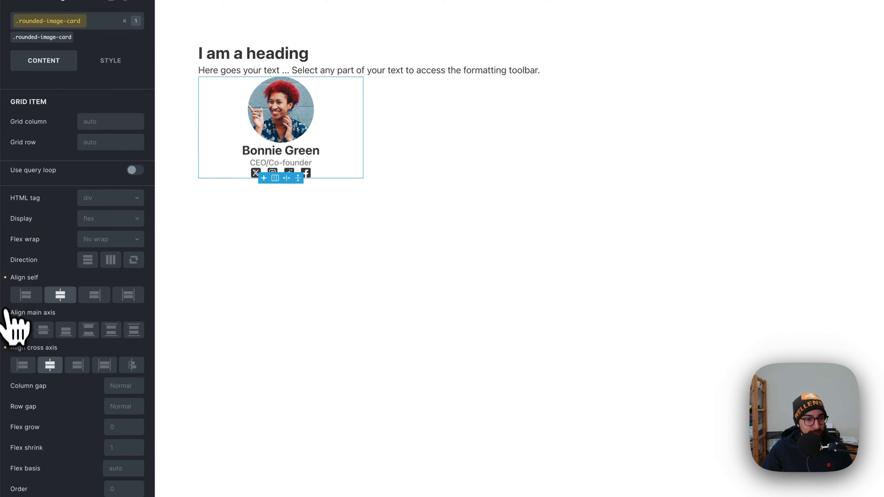
pyautogui.click(6, 278)
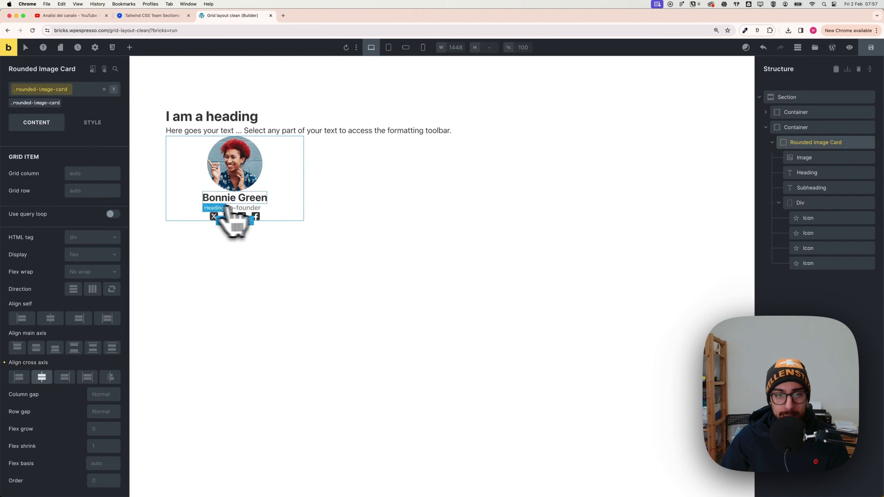
# Set the padding on all sides of the .rounded-image-card class to the Automatic.css M space variable
pyautogui.click(91, 124)
pyautogui.click(83, 149)
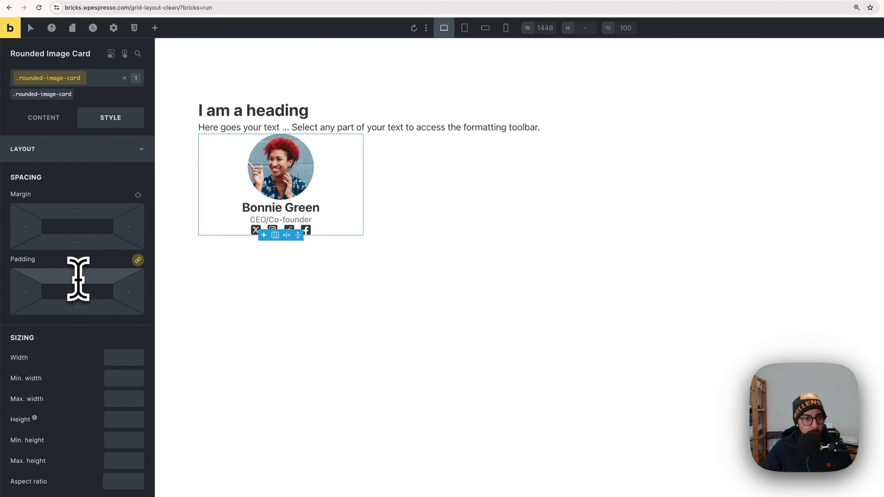
pyautogui.rightClick(79, 279)
pyautogui.click(77, 226)
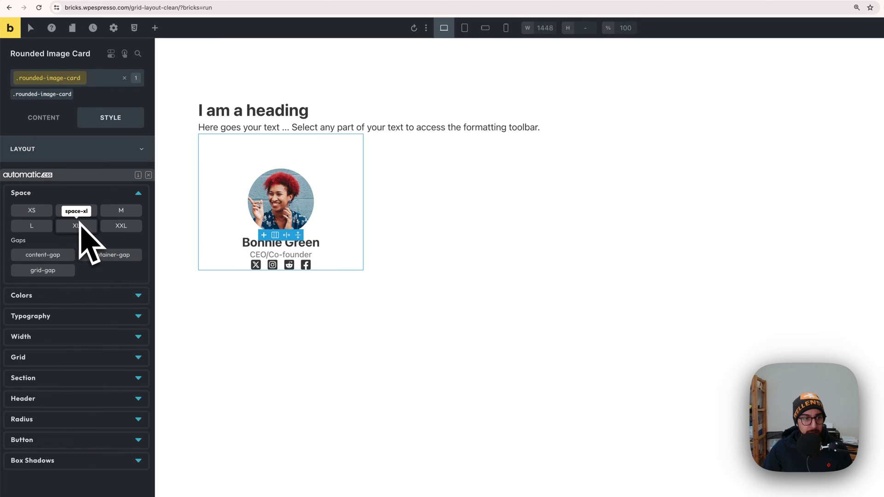
pyautogui.click(77, 211)
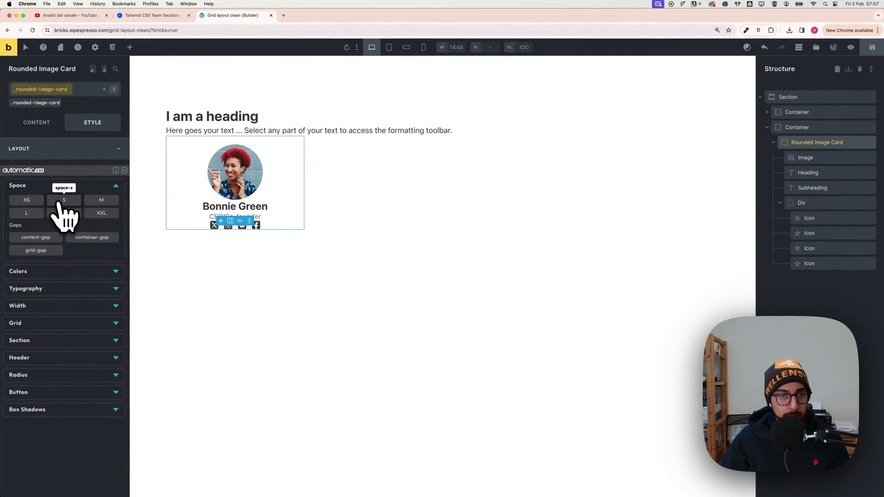
pyautogui.click(92, 202)
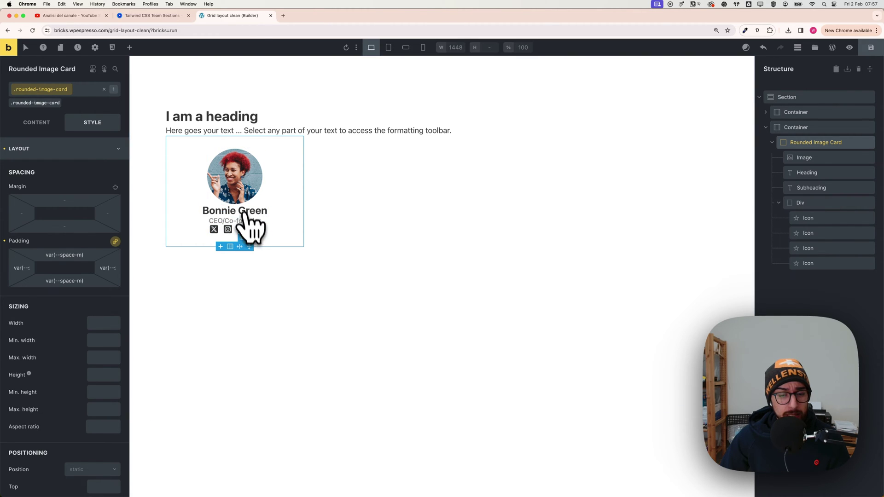
# Compare the card with Flowbite's team section, examining how the name and role sit together, and return to the builder
pyautogui.click(151, 15)
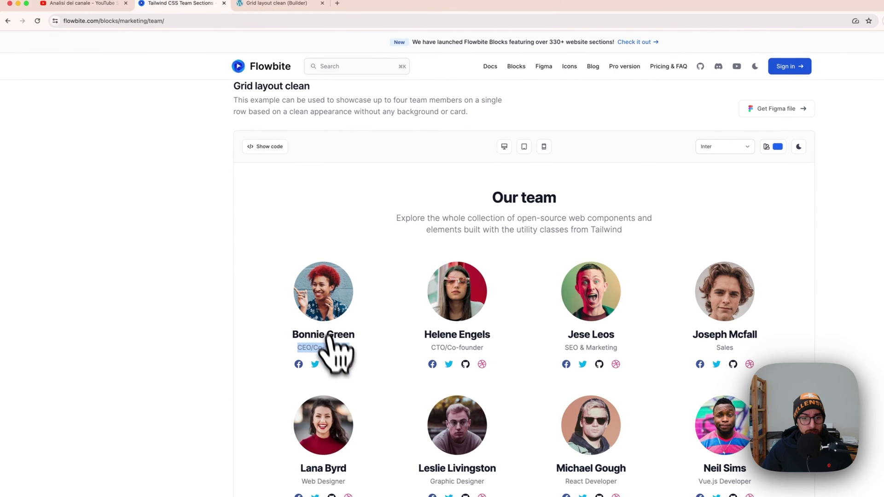
pyautogui.click(255, 1)
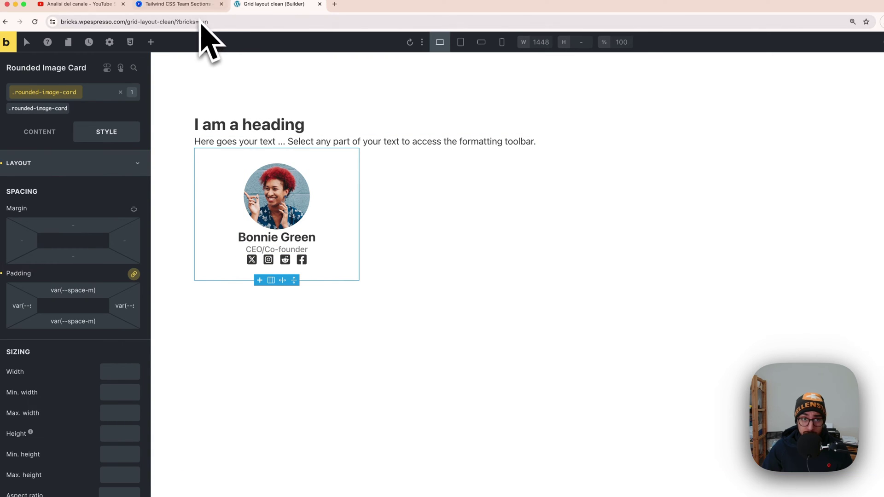
pyautogui.click(203, 7)
pyautogui.moveTo(288, 340); pyautogui.dragTo(346, 352)
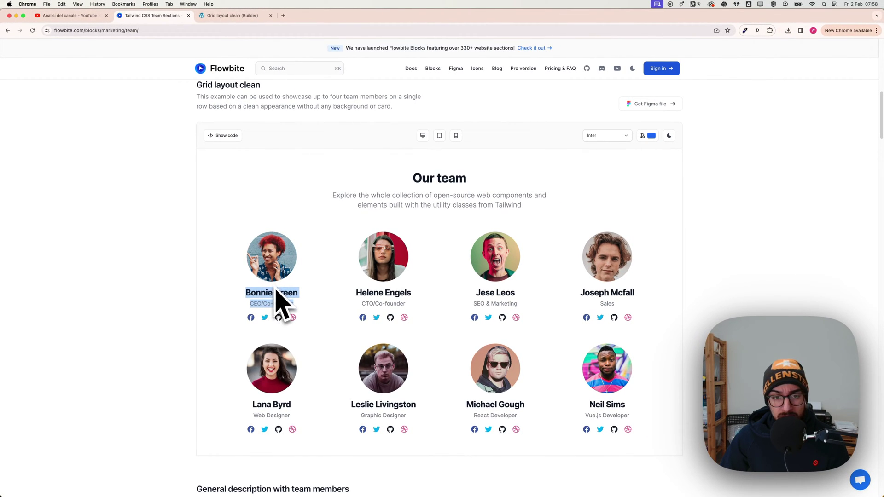
pyautogui.click(233, 15)
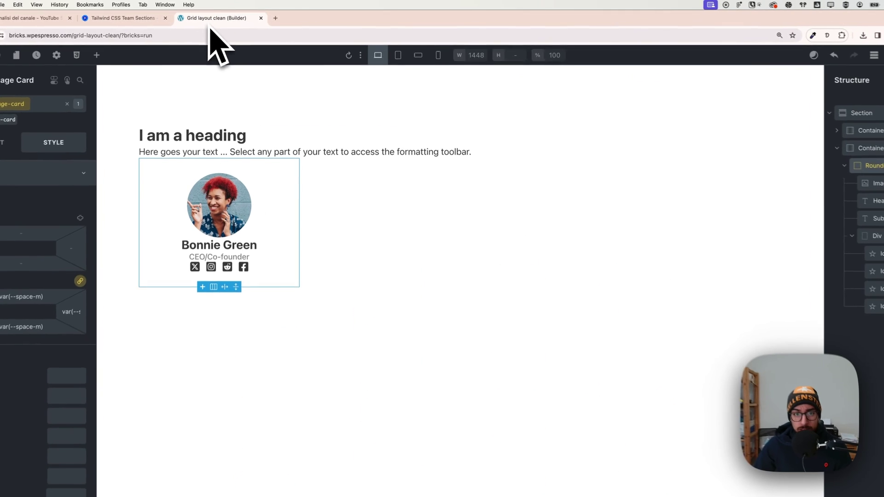
# Wrap the card's Heading in a div named "headings wrap" and move the Subheading into it
pyautogui.click(236, 258)
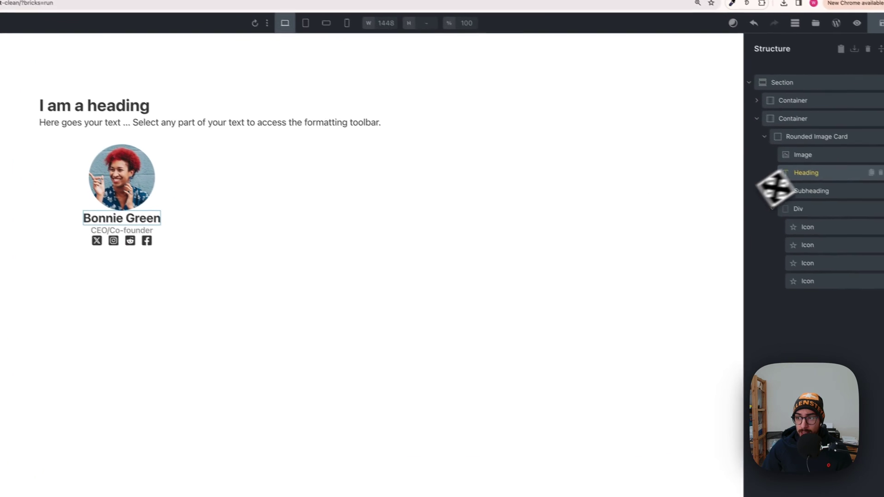
pyautogui.rightClick(880, 207)
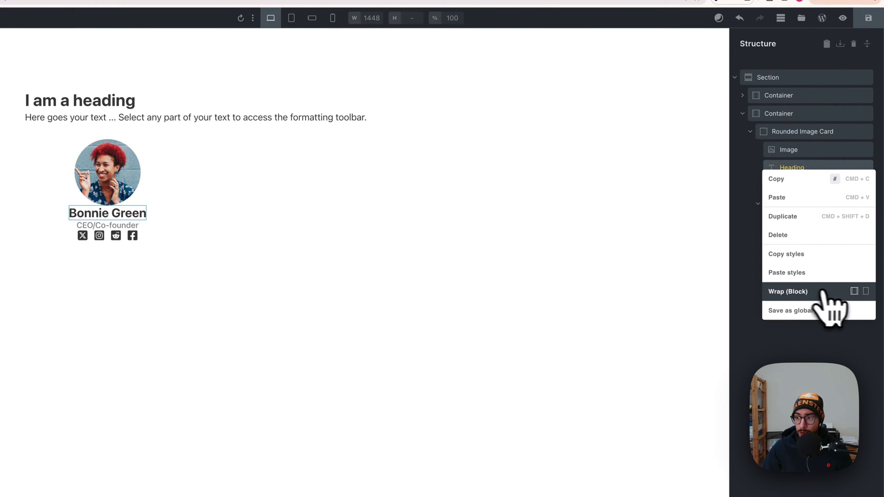
pyautogui.click(866, 291)
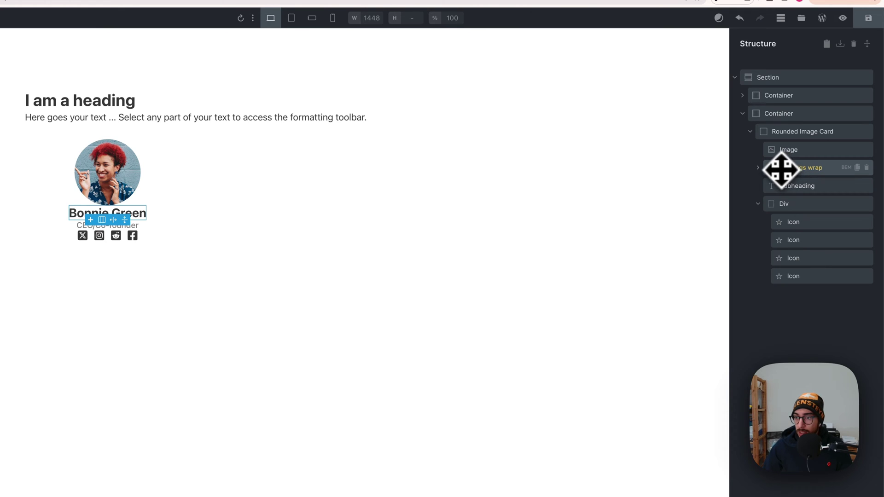
pyautogui.click(758, 168)
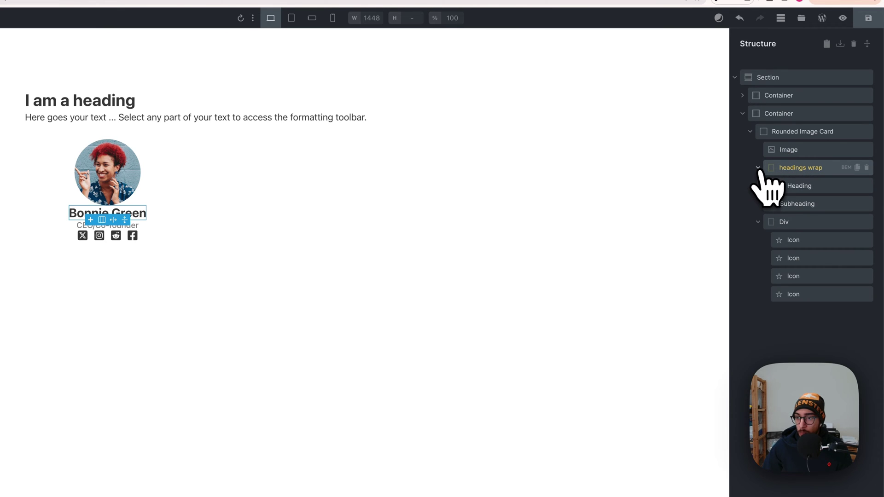
pyautogui.moveTo(783, 203); pyautogui.dragTo(795, 203)
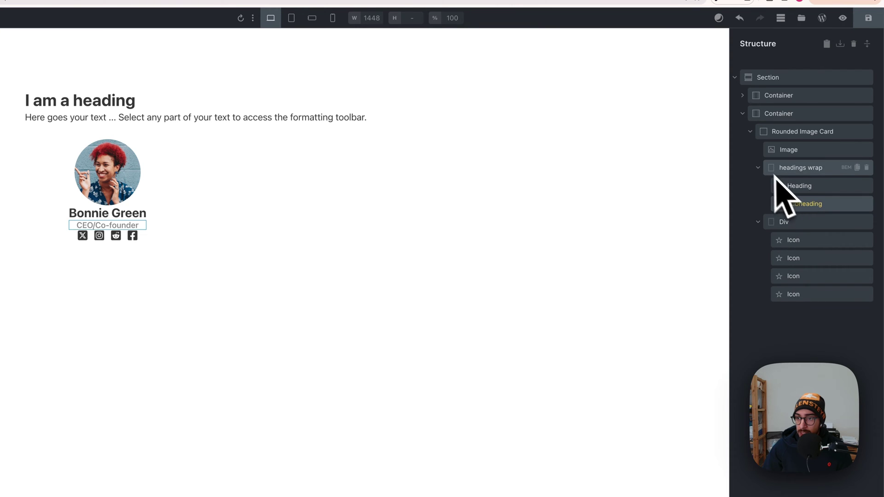
pyautogui.click(758, 168)
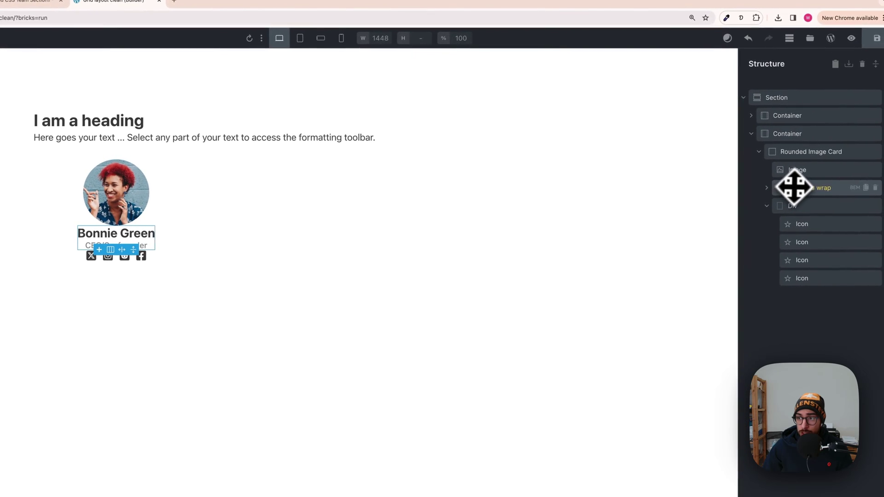
# Set the row gap of the .rounded-image-card class to the Automatic.css XS space variable
pyautogui.click(794, 156)
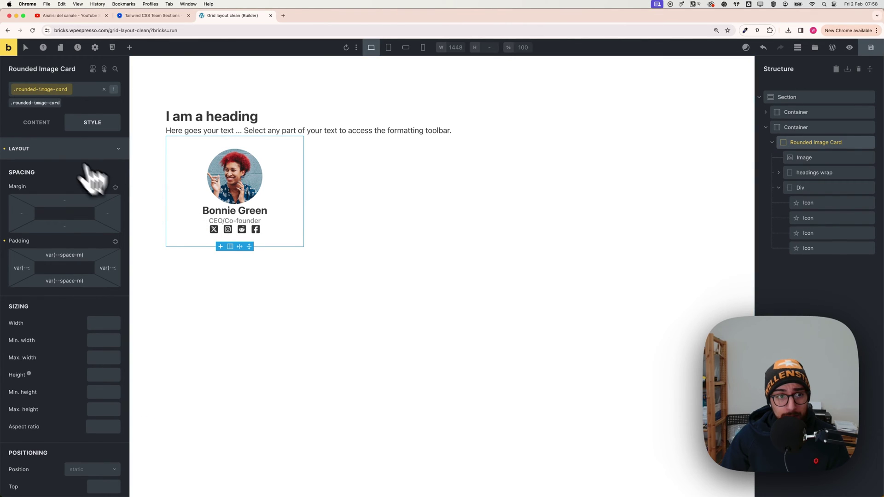
pyautogui.click(37, 122)
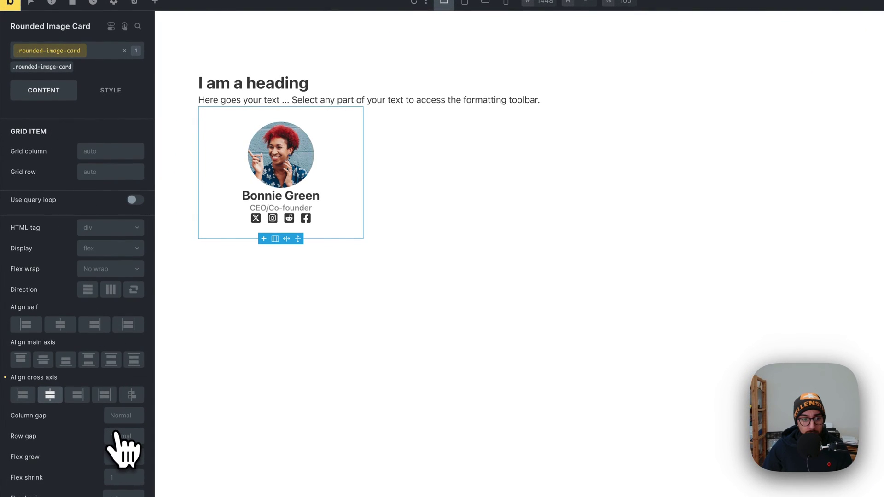
pyautogui.rightClick(119, 435)
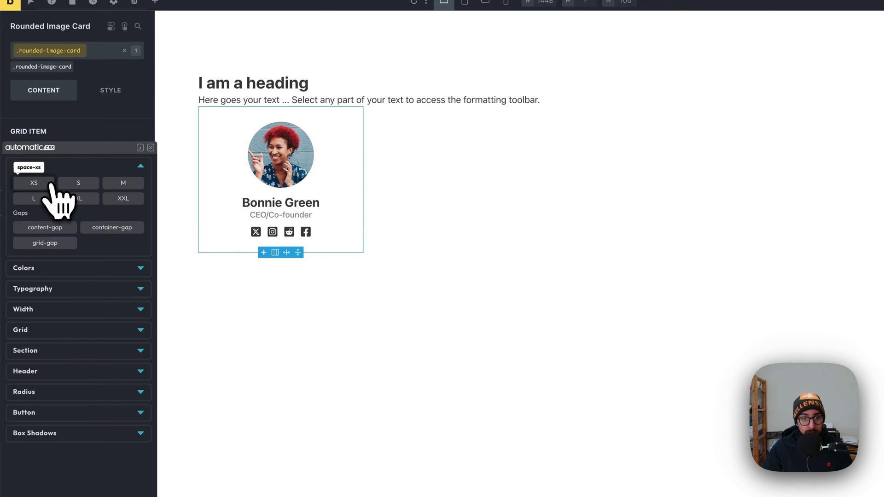
pyautogui.click(50, 184)
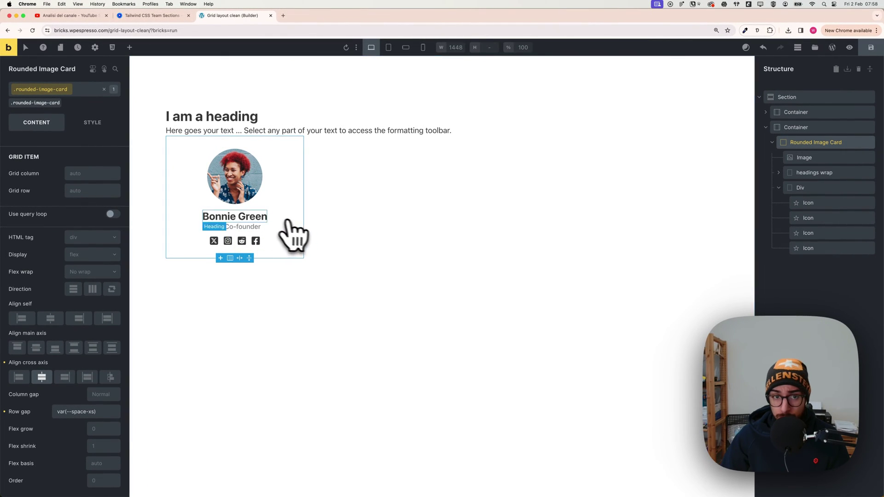
# Apply BEM classes to the Rounded Image Card's elements in Rename Classes mode, including rounded-image-card__headings-wrap for the new wrapper
pyautogui.click(772, 142)
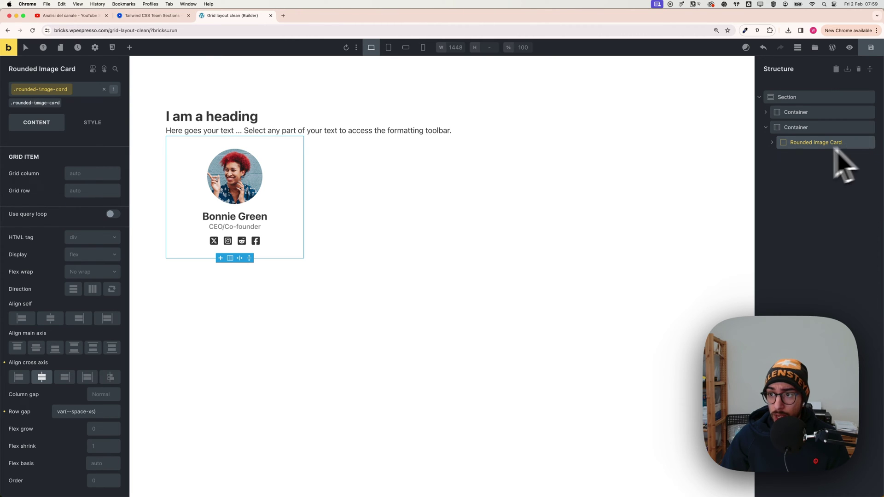
pyautogui.click(772, 143)
pyautogui.click(803, 175)
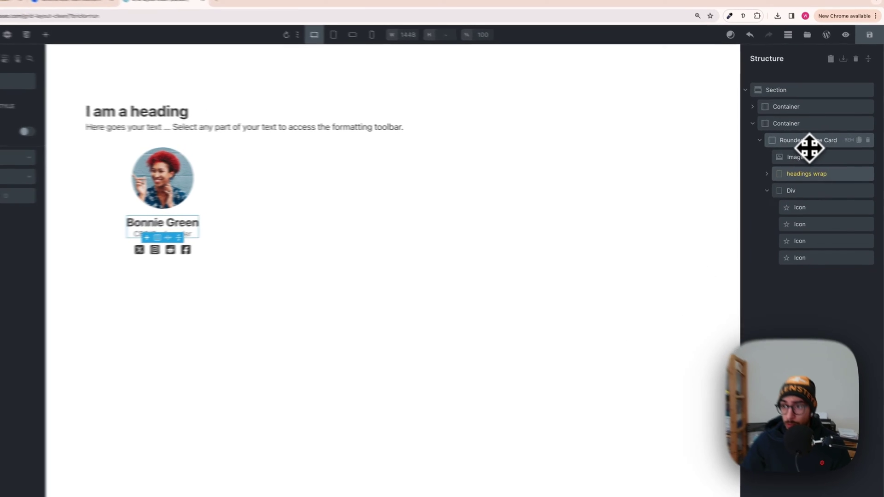
pyautogui.click(806, 141)
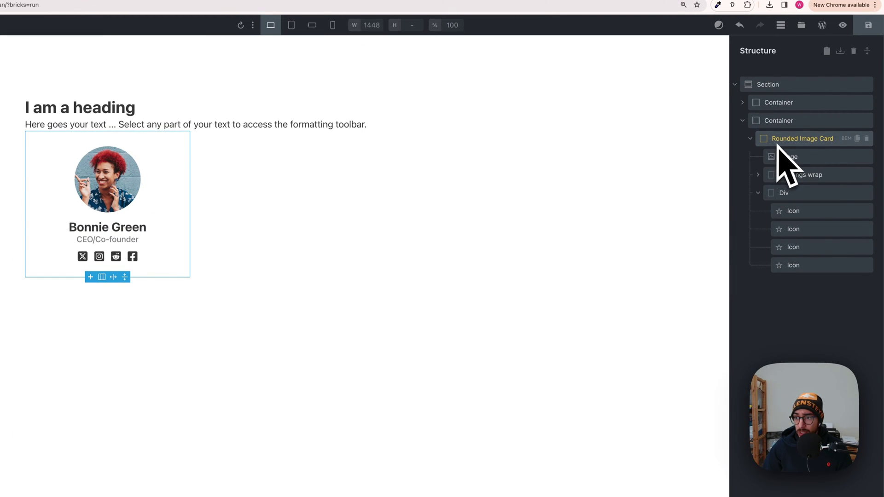
pyautogui.click(846, 139)
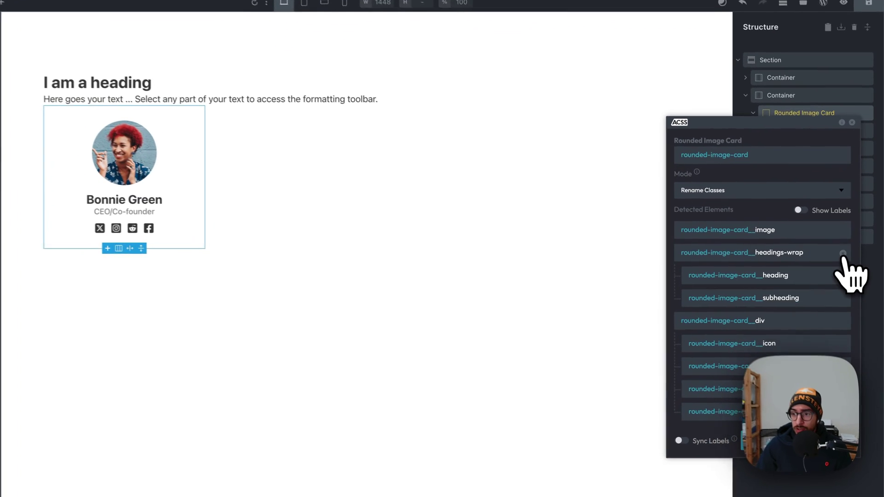
pyautogui.click(741, 445)
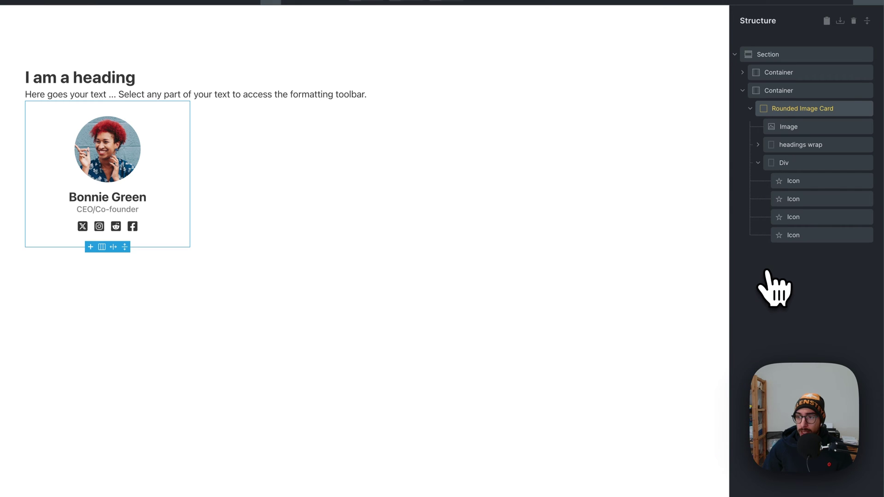
# Inspect the headings wrap and its Heading and Subheading in the structure
pyautogui.click(799, 147)
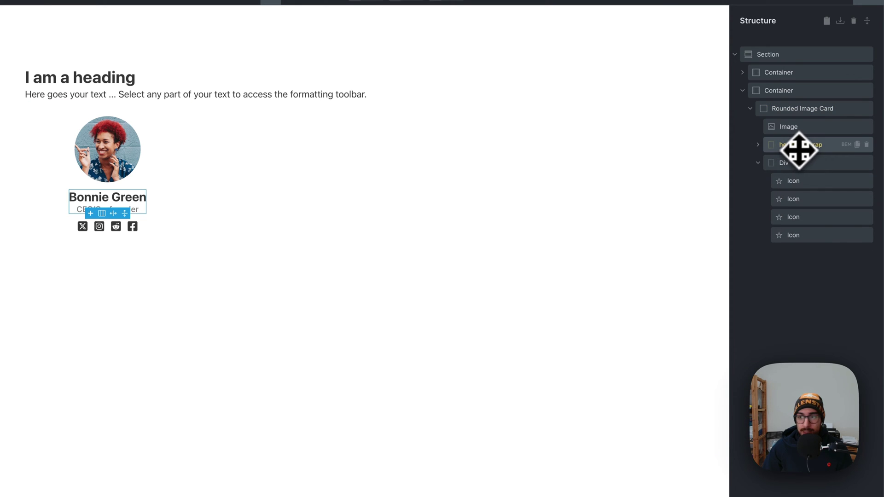
pyautogui.click(757, 144)
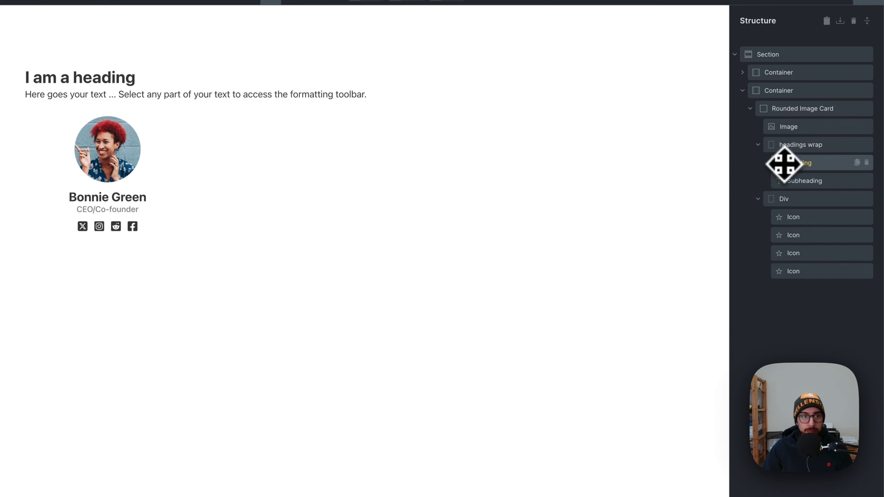
pyautogui.click(795, 179)
pyautogui.click(793, 148)
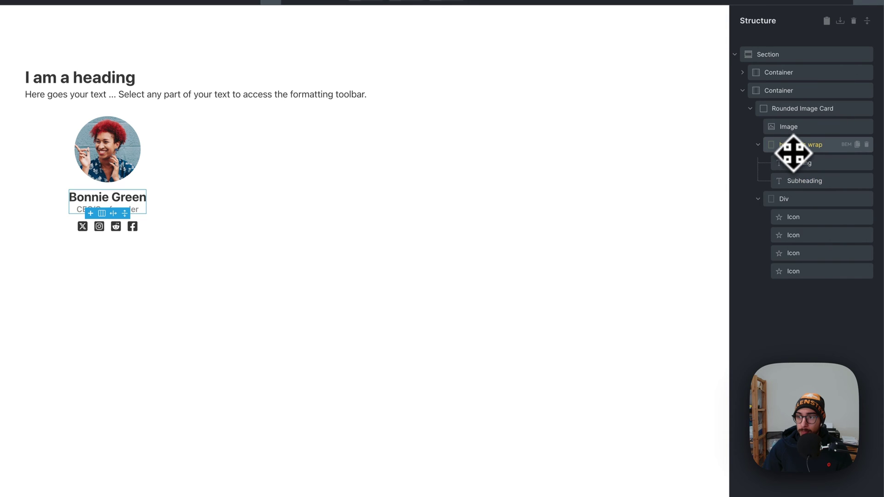
pyautogui.click(758, 144)
# Duplicate the Rounded Image Card seven times inside its container to make eight cards in the grid
pyautogui.click(759, 111)
pyautogui.click(752, 108)
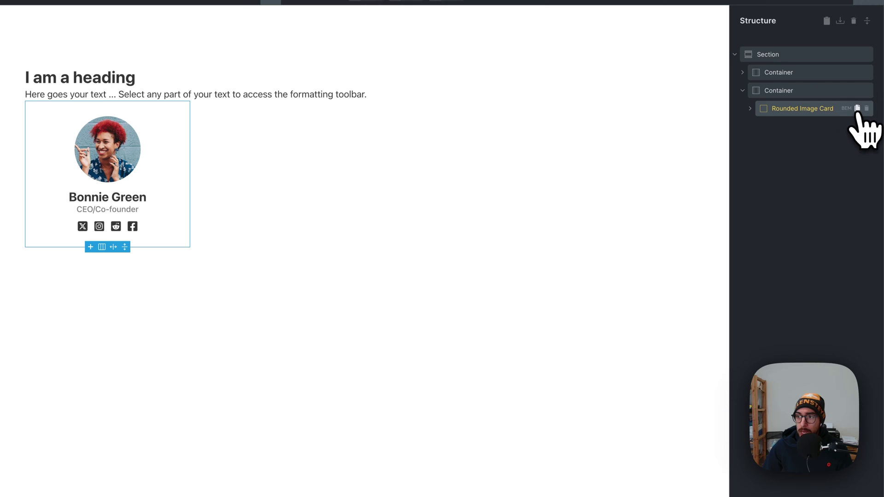
pyautogui.click(857, 109)
pyautogui.click(857, 109)
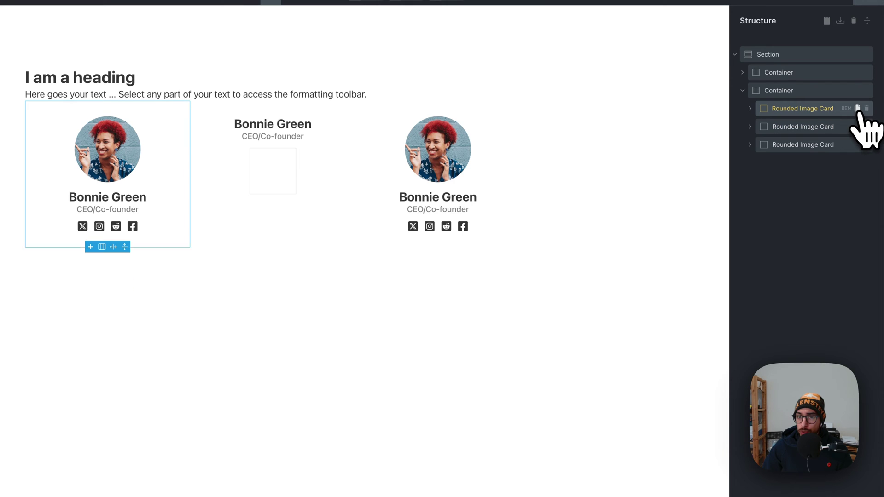
pyautogui.click(857, 109)
pyautogui.click(856, 109)
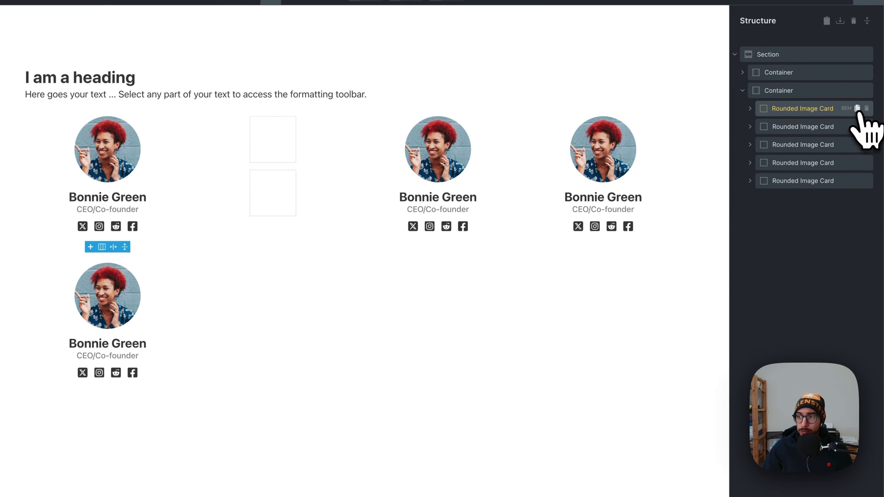
pyautogui.click(857, 109)
pyautogui.click(857, 109)
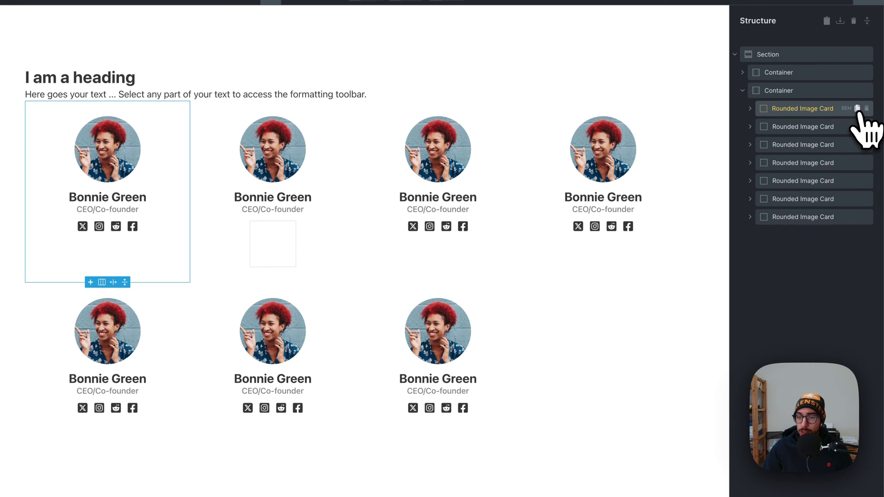
pyautogui.click(857, 109)
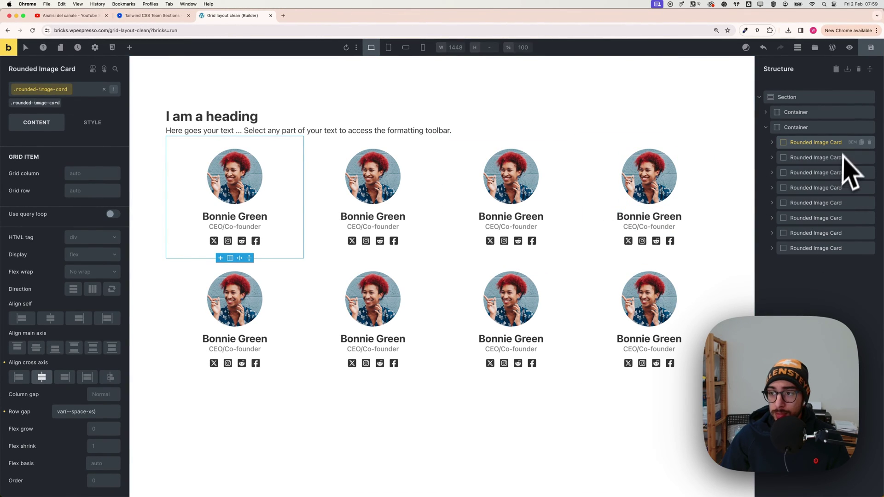
# Replace the section heading's text with "Our team", copied from the Flowbite Grid layout clean example
pyautogui.moveTo(819, 186); pyautogui.dragTo(230, 142)
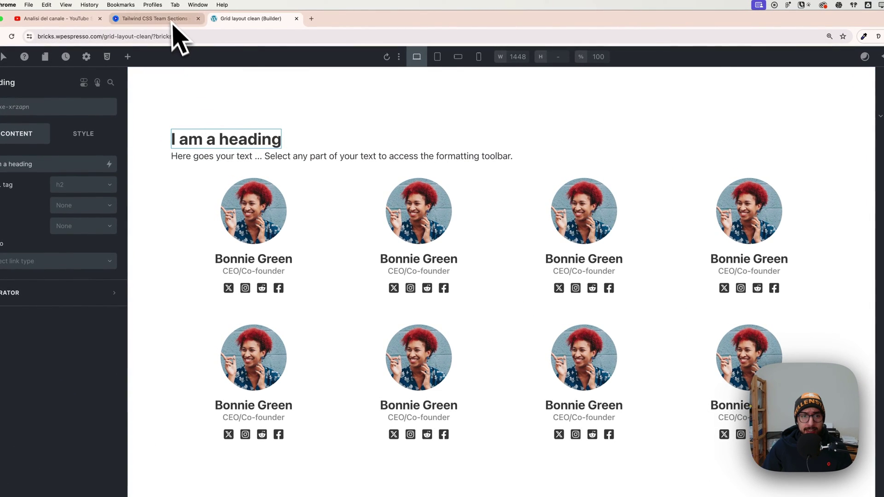
pyautogui.click(154, 17)
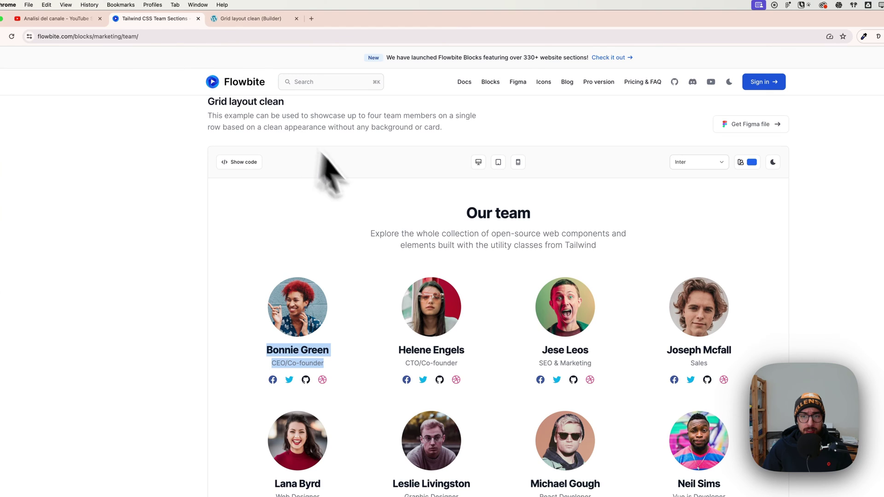
pyautogui.moveTo(466, 211); pyautogui.dragTo(542, 222)
pyautogui.press('super+c')
pyautogui.click(250, 19)
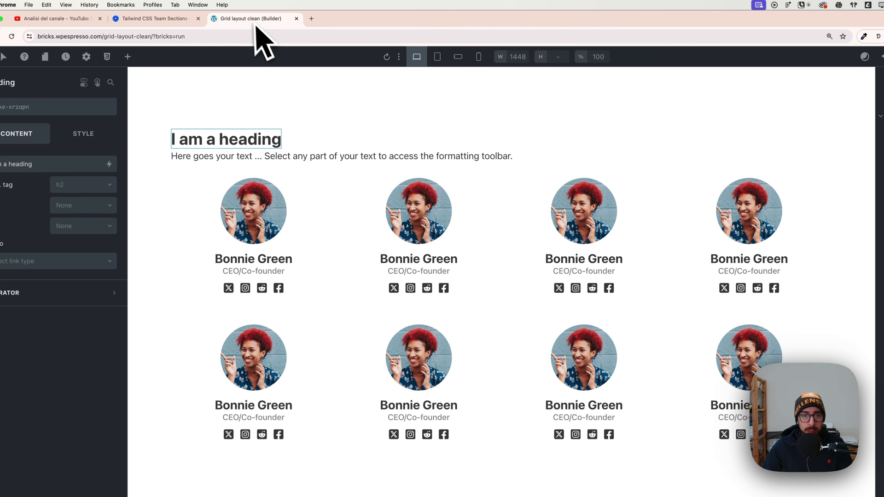
pyautogui.moveTo(53, 165); pyautogui.dragTo(1, 164)
pyautogui.press('super+v')
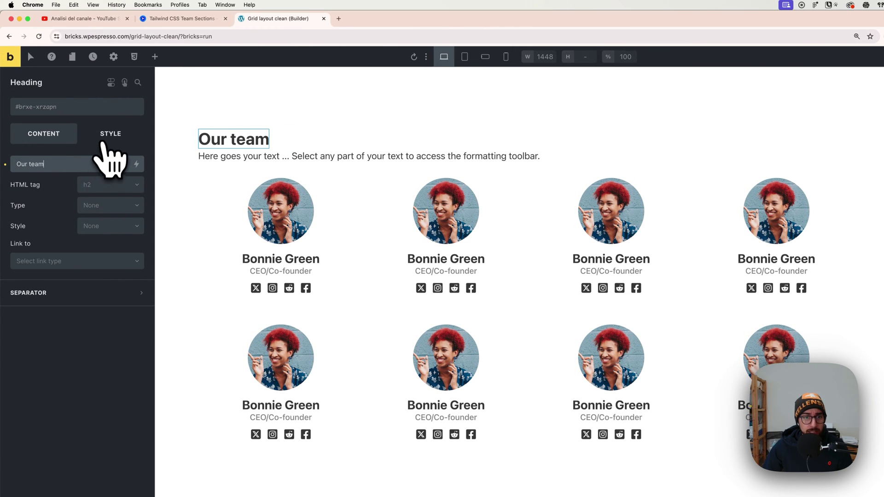
# Set the "Our team" heading's font size to var(--text-xxl) and its text alignment to center
pyautogui.click(103, 144)
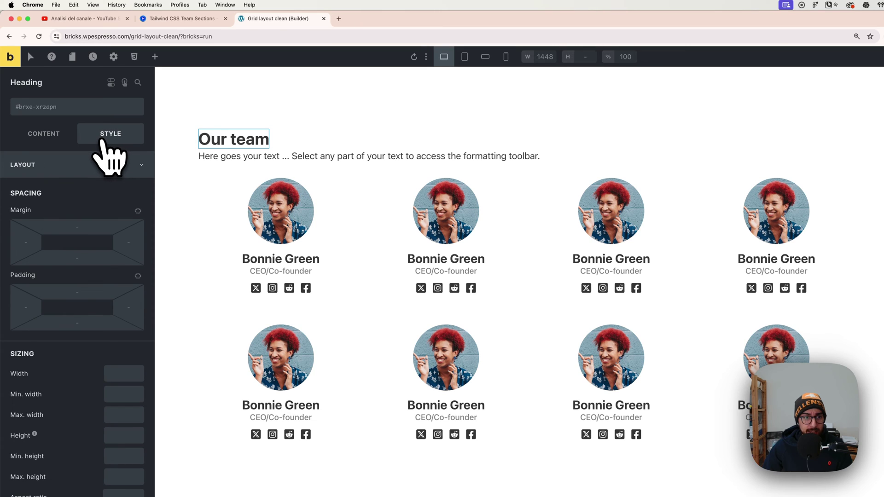
pyautogui.click(79, 191)
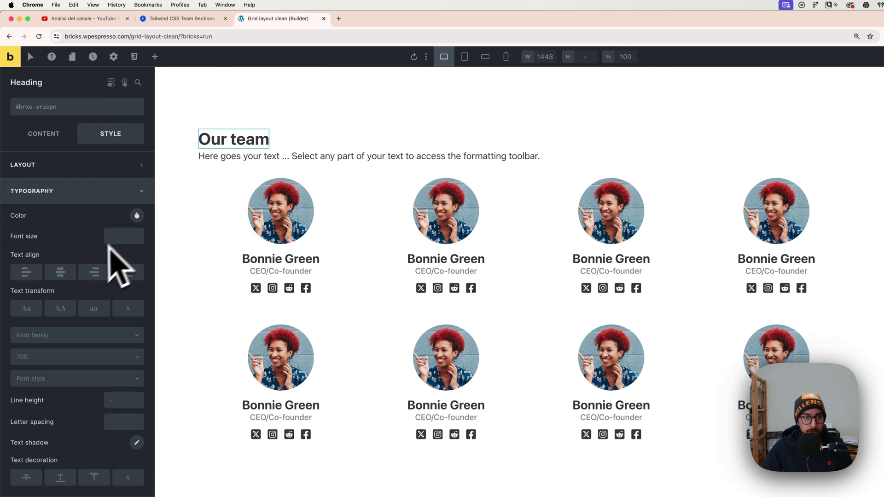
pyautogui.click(119, 241)
pyautogui.click(131, 262)
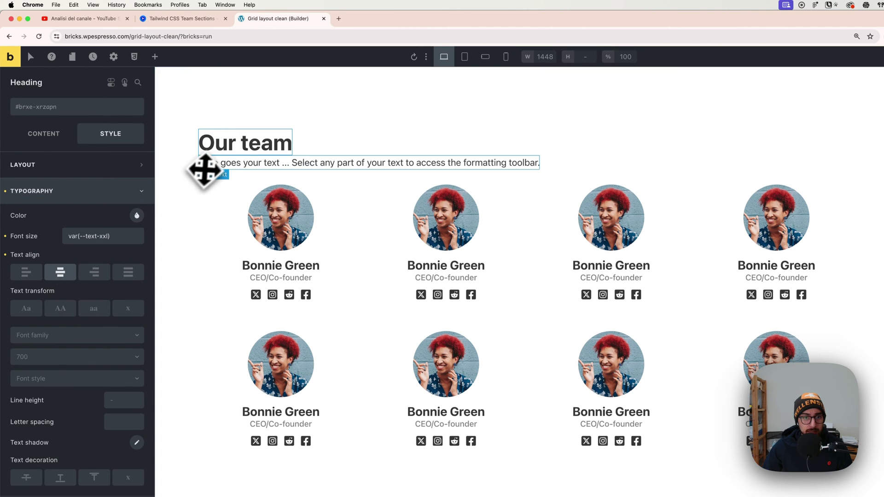
# Replace the Rich Text content under the heading with Flowbite's sentence "Explore the whole collection of open-source web components and elements built with the utility classes from Tailwind"
pyautogui.click(220, 166)
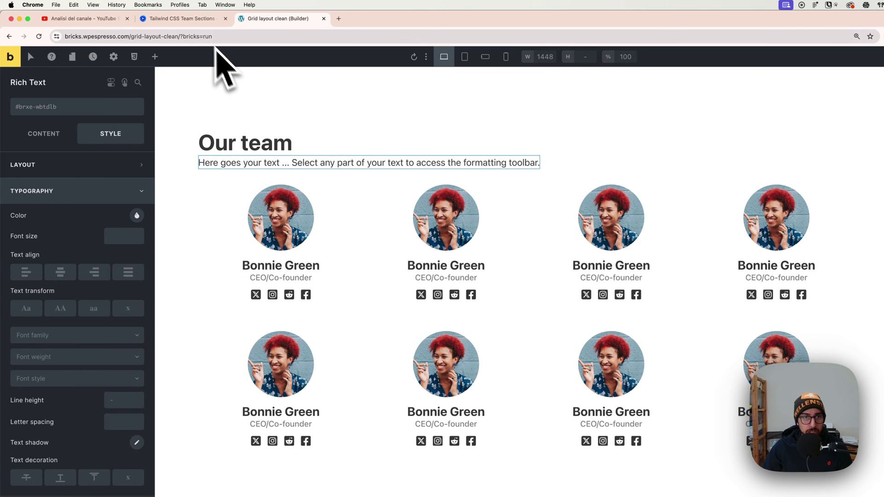
pyautogui.click(191, 18)
pyautogui.moveTo(395, 233); pyautogui.dragTo(507, 244)
pyautogui.moveTo(433, 234); pyautogui.dragTo(632, 266)
pyautogui.hotkey('ctrl', 'c')
pyautogui.hotkey('ctrl', 'Tab')
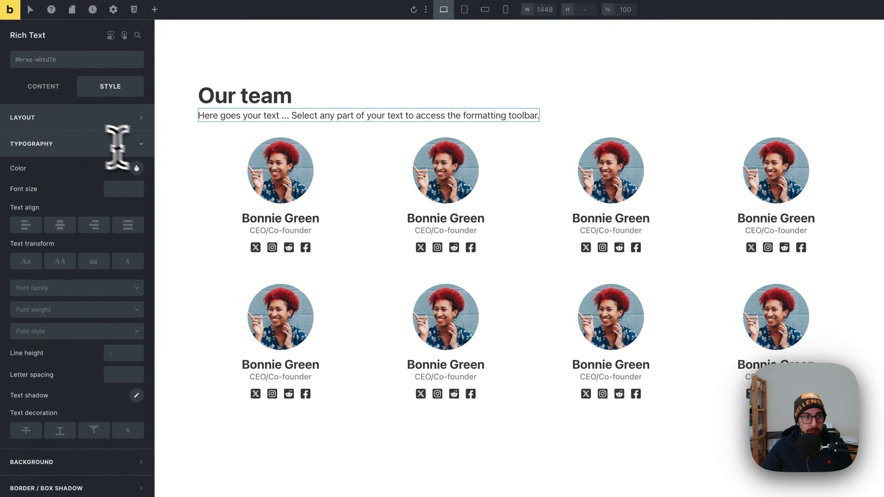
pyautogui.click(44, 92)
pyautogui.hotkey('ctrl', 'a')
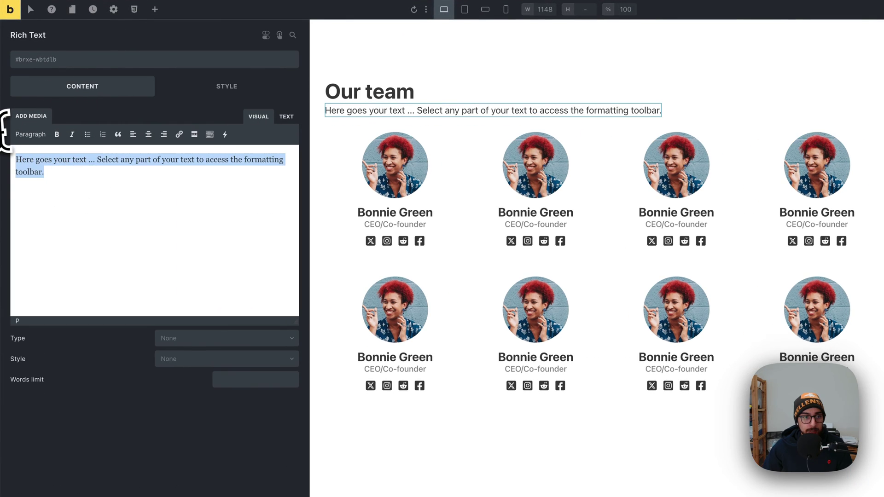
pyautogui.hotkey('ctrl', 'v')
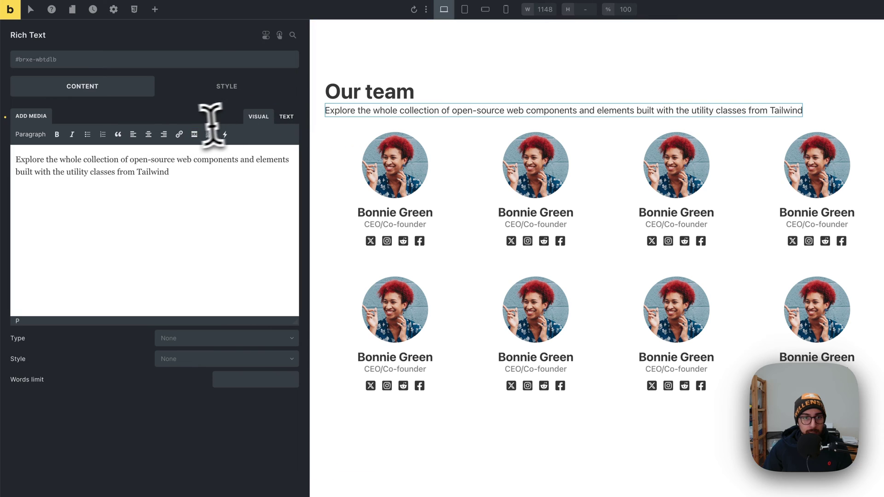
# Set the Rich Text's color to the medium gray Neutral shade from the Automatic.css palette
pyautogui.click(221, 87)
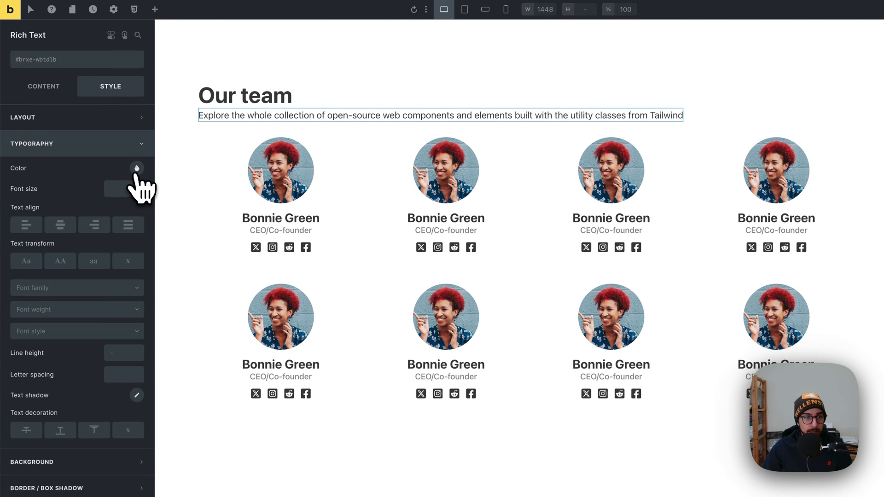
pyautogui.click(137, 168)
pyautogui.click(101, 401)
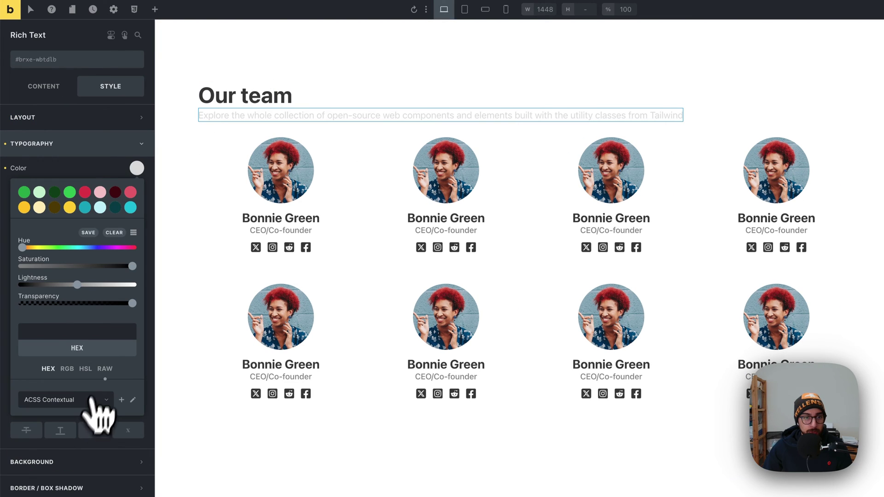
pyautogui.rightClick(137, 168)
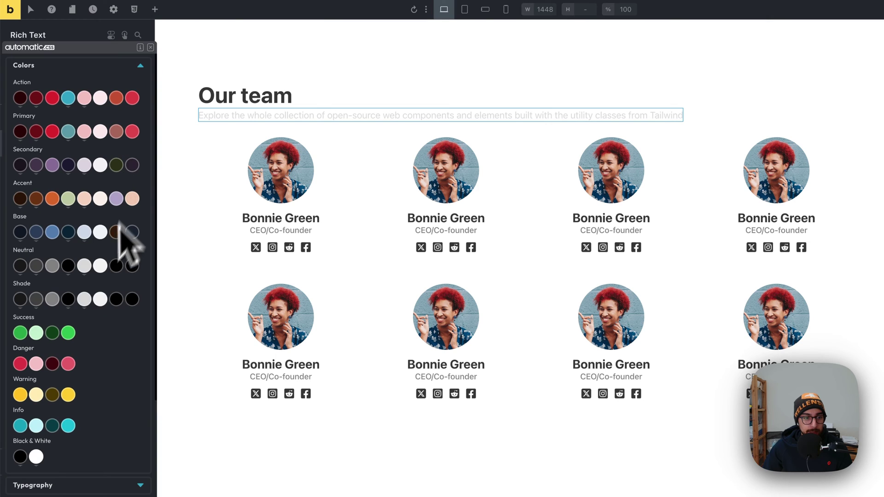
pyautogui.click(52, 265)
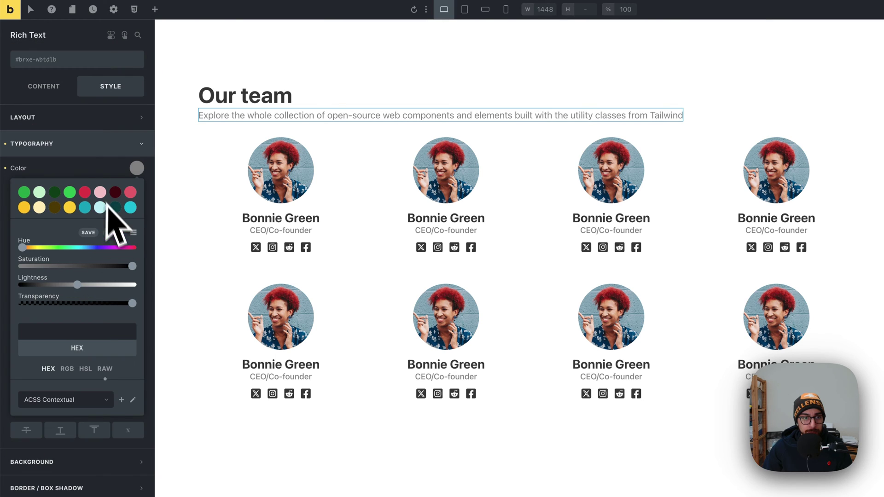
pyautogui.click(98, 169)
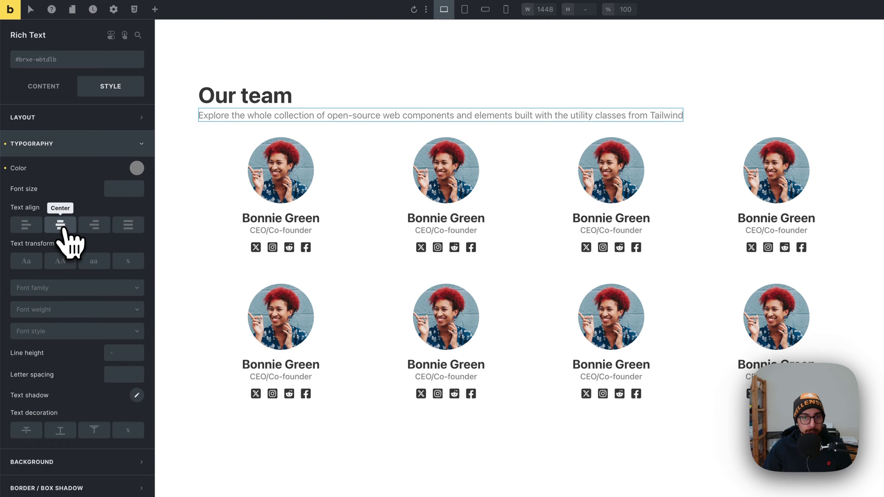
# Center-align the Rich Text and set its font size to var(--text-m)
pyautogui.rightClick(129, 188)
pyautogui.click(122, 207)
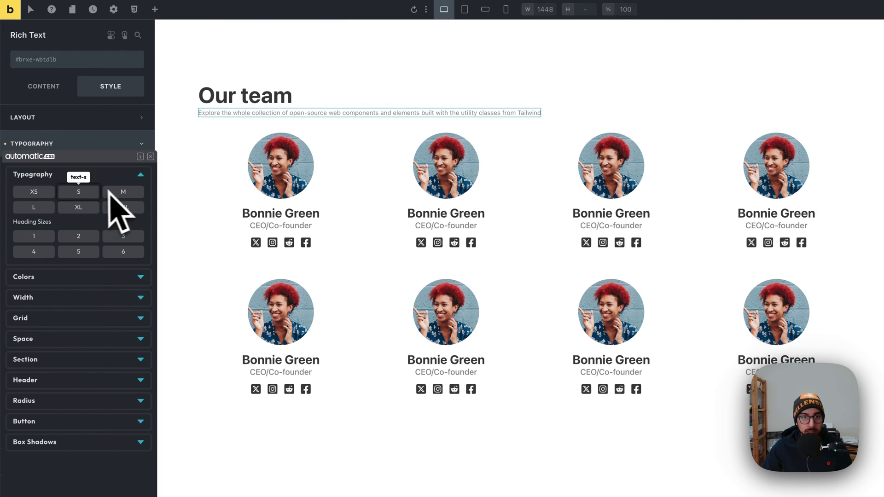
pyautogui.click(128, 193)
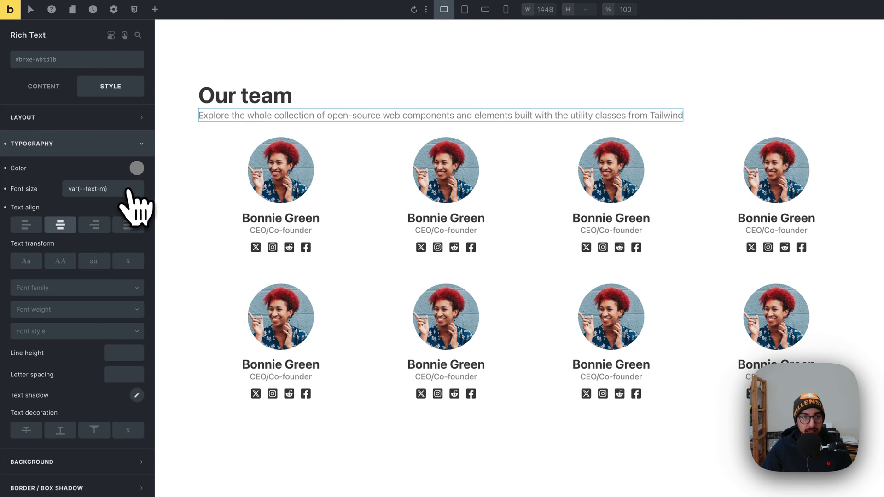
pyautogui.click(101, 148)
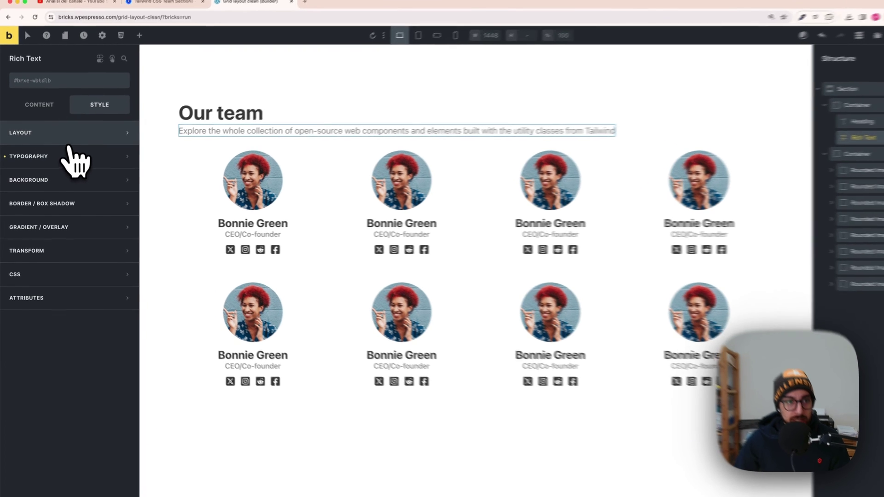
# Set the Rich Text's width to the Automatic.css L width variable and center its parent container's items on the cross axis
pyautogui.click(60, 138)
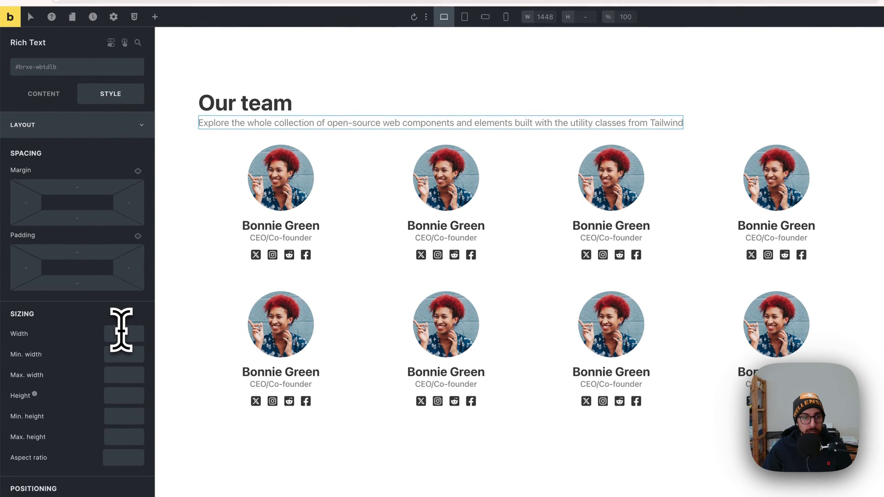
pyautogui.rightClick(121, 330)
pyautogui.click(123, 214)
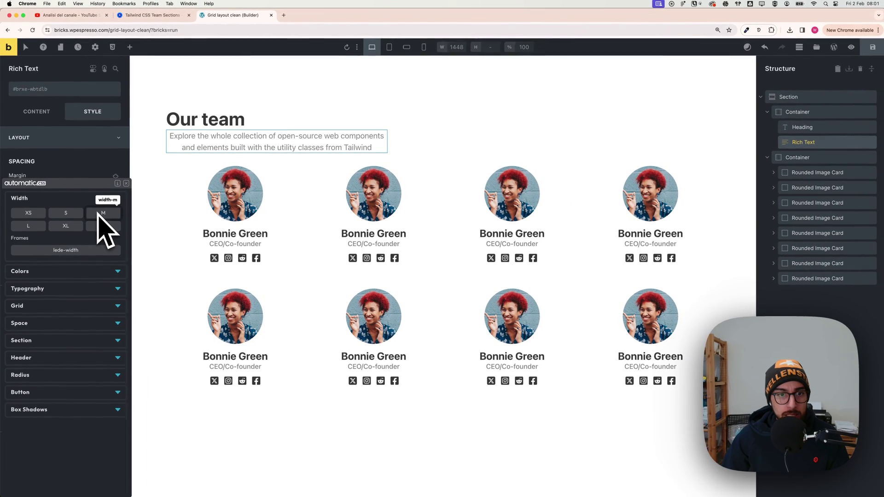
pyautogui.click(36, 227)
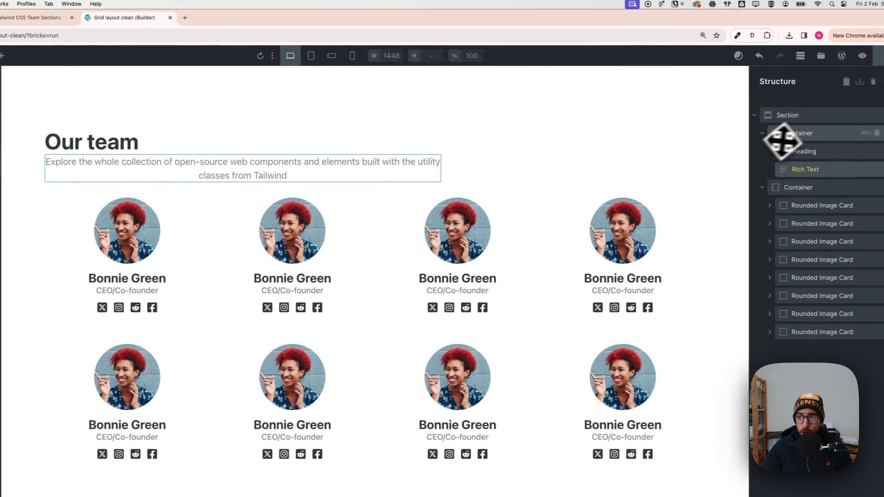
pyautogui.click(874, 125)
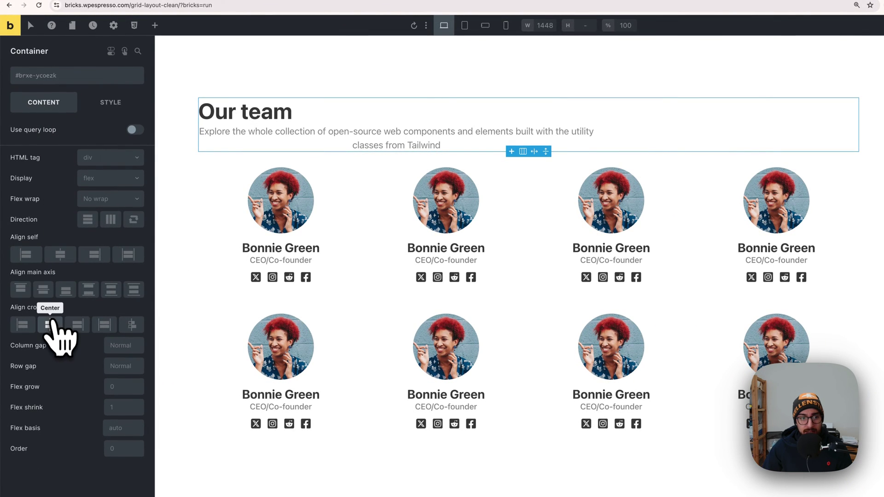
pyautogui.click(50, 324)
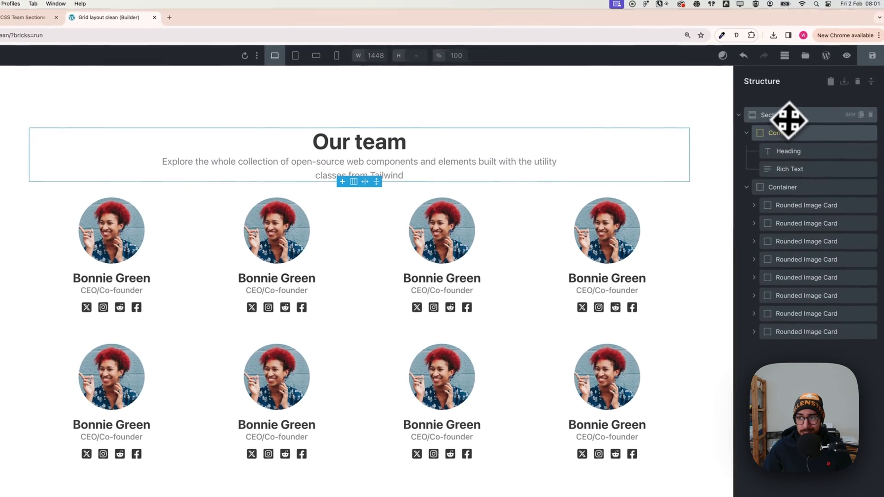
# Set the Section's row gap to the Automatic.css variable var(--space-xl)
pyautogui.click(784, 117)
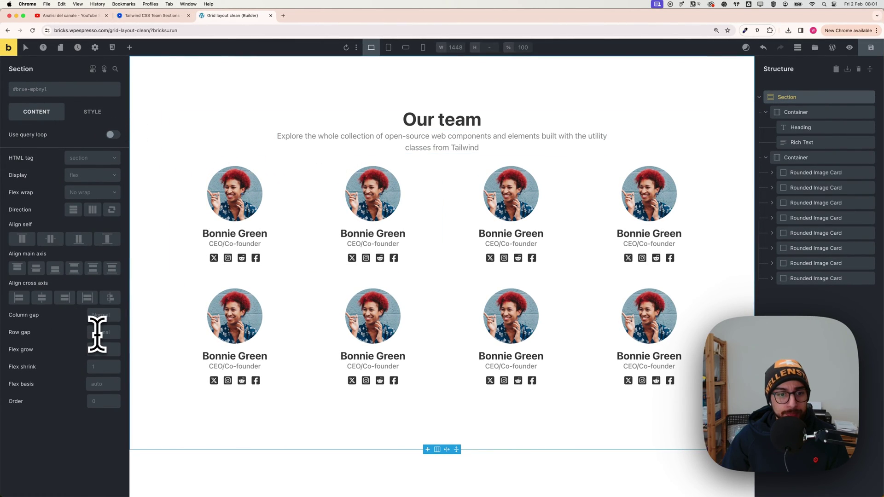
pyautogui.rightClick(97, 333)
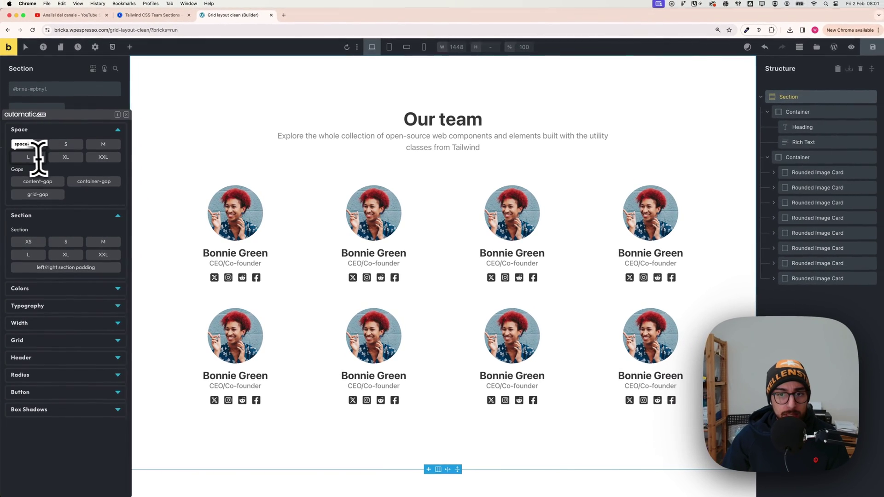
pyautogui.click(39, 158)
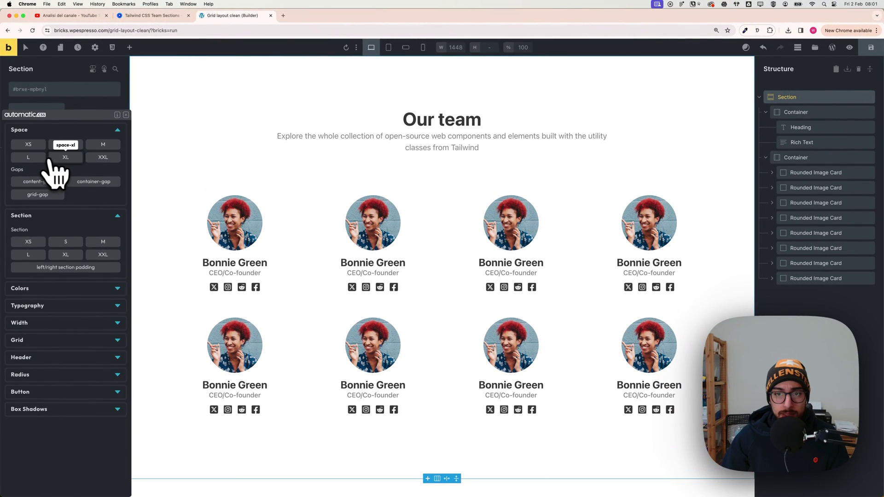
pyautogui.click(54, 160)
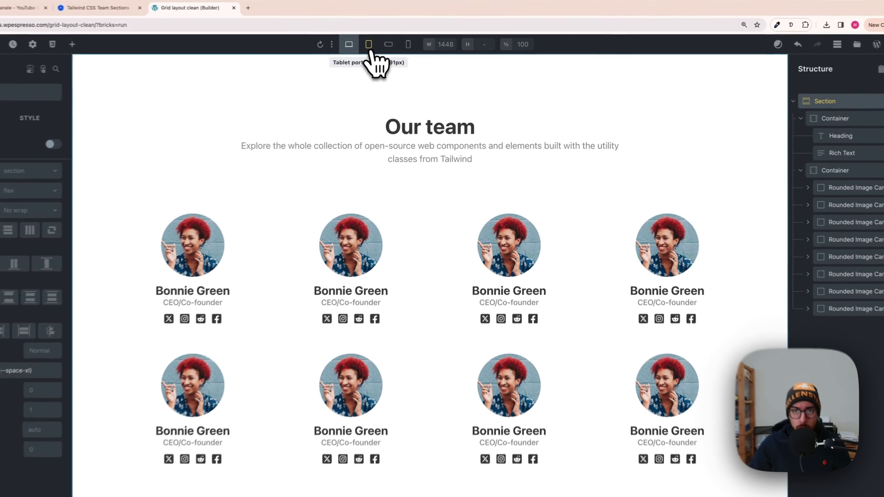
# Preview the section at the tablet portrait, mobile landscape and mobile portrait breakpoints
pyautogui.click(389, 50)
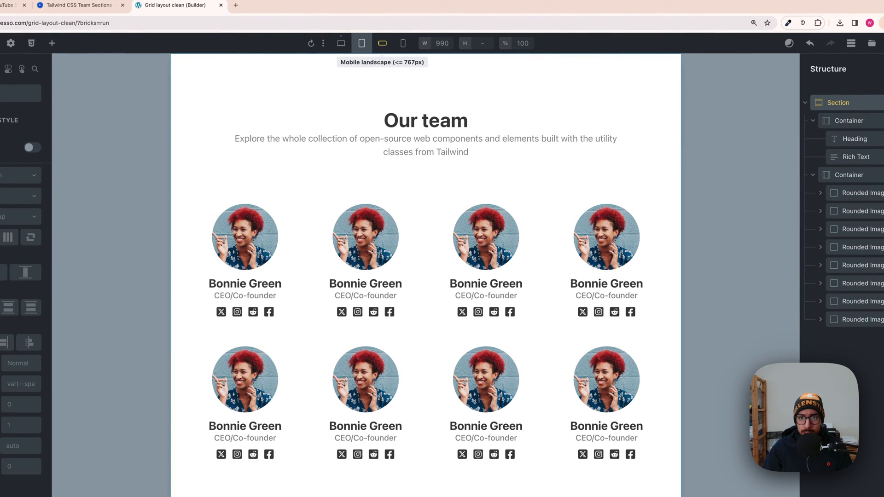
pyautogui.click(381, 46)
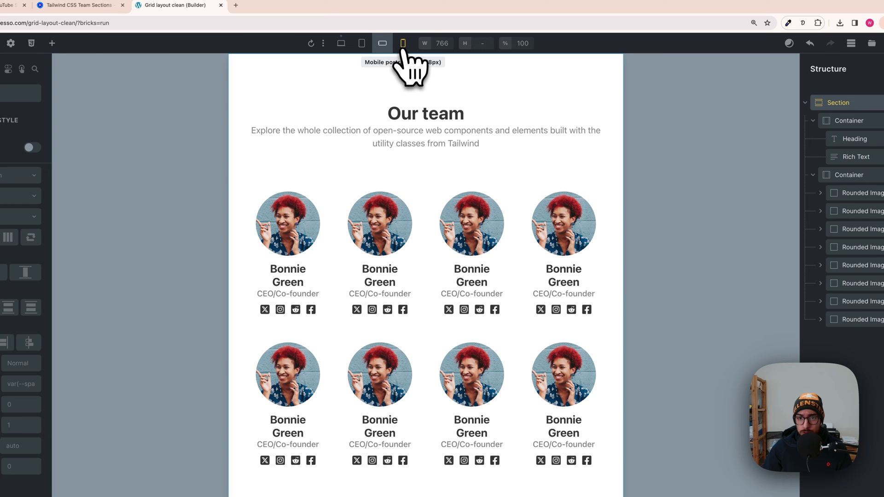
pyautogui.click(402, 48)
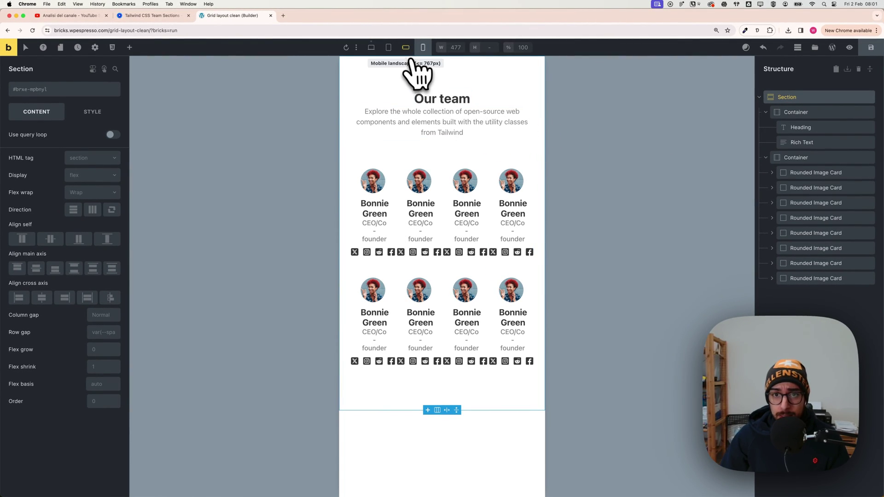
# At the mobile landscape breakpoint, set the card Container's grid template columns to var(--grid-2) and compare the layout with tablet portrait
pyautogui.click(406, 50)
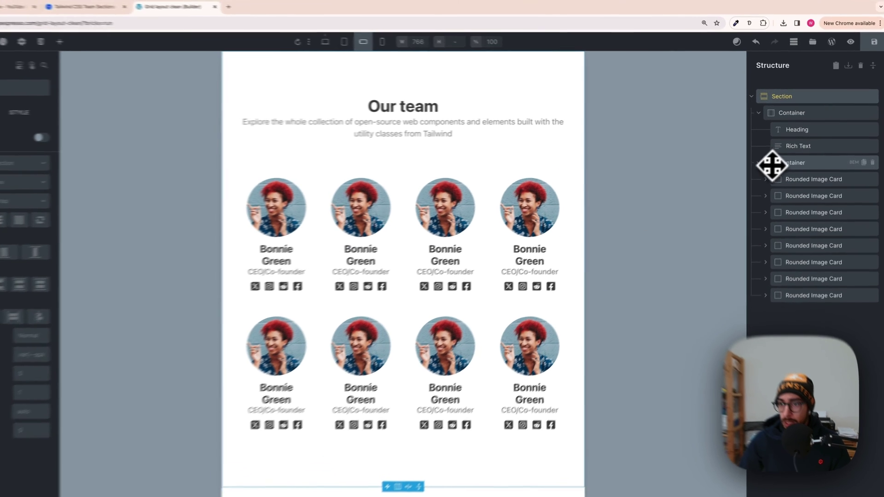
pyautogui.click(783, 165)
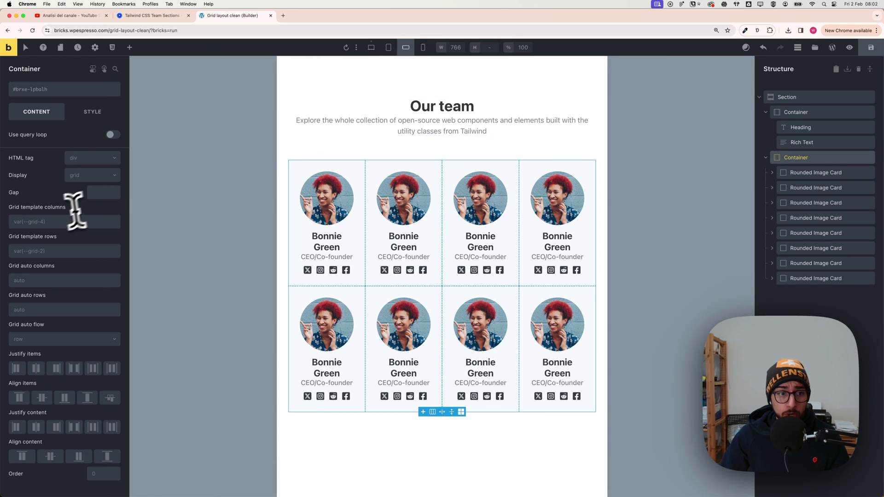
pyautogui.rightClick(36, 222)
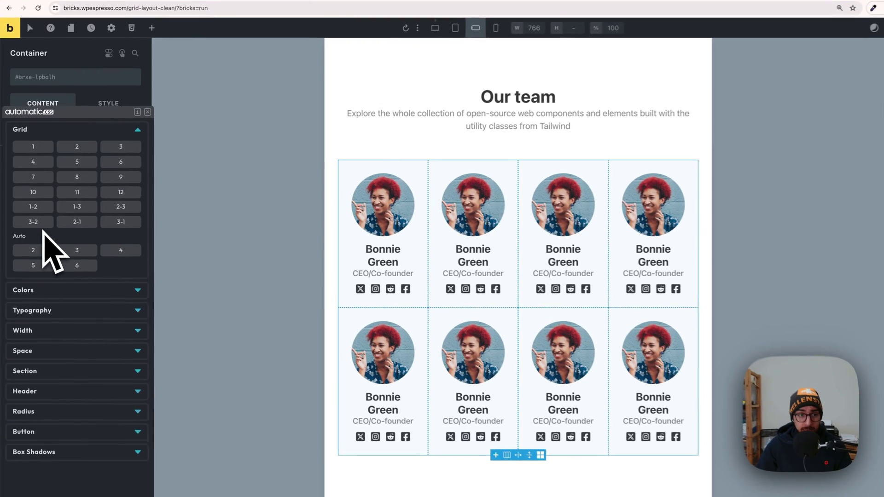
pyautogui.click(71, 150)
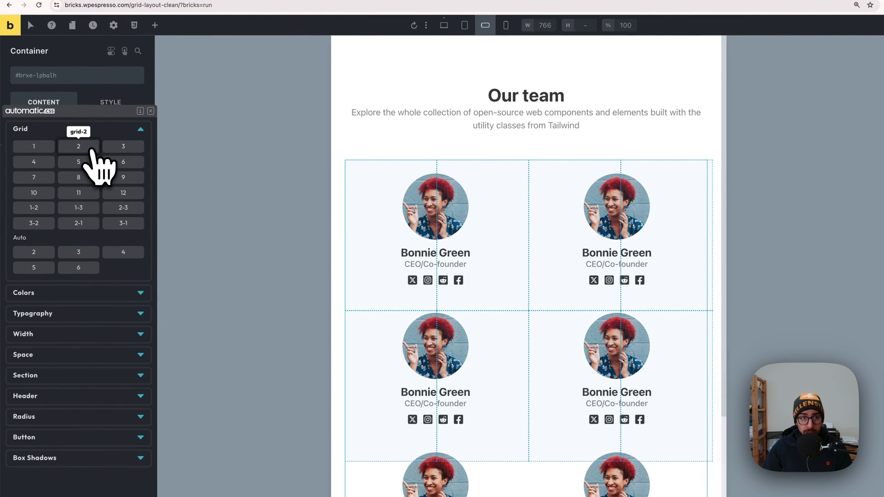
pyautogui.click(89, 150)
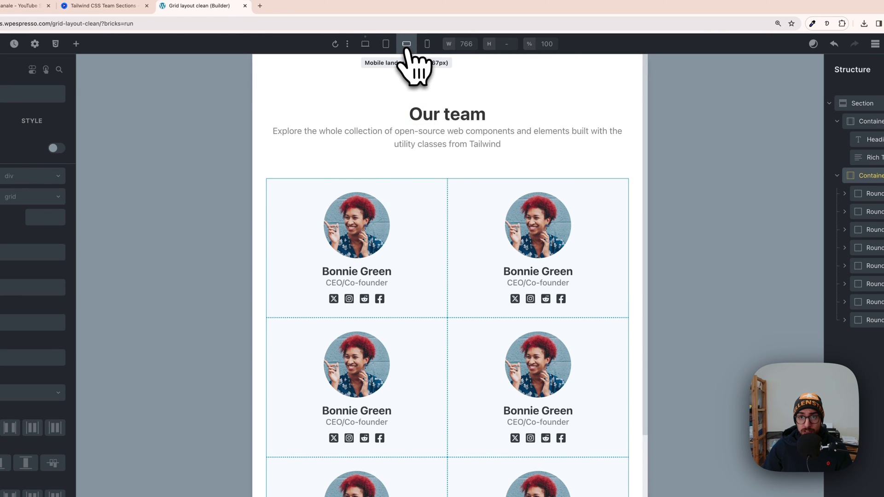
pyautogui.click(389, 46)
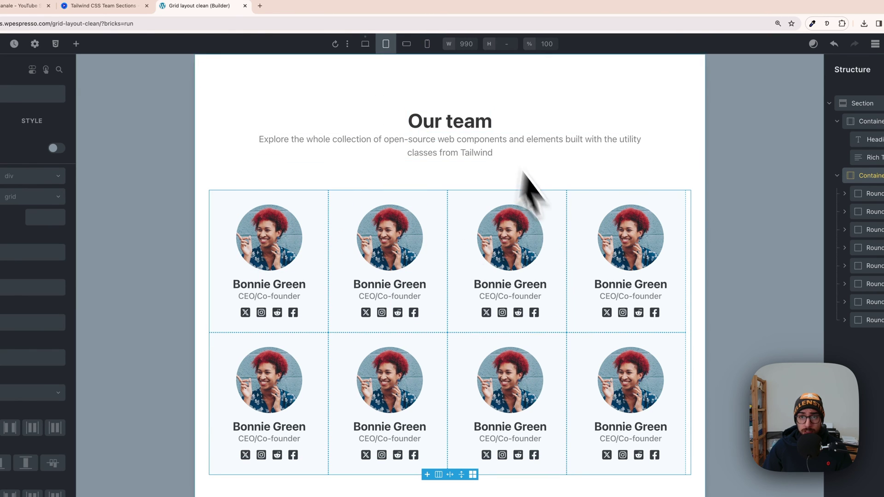
pyautogui.click(406, 43)
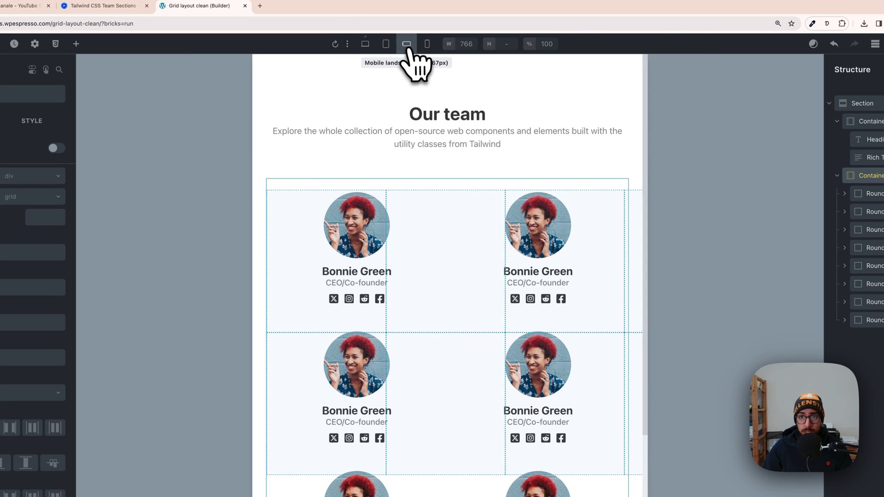
# At the mobile portrait breakpoint, set the card Container's grid template columns to var(--grid-1) and check the layout against mobile landscape
pyautogui.click(427, 44)
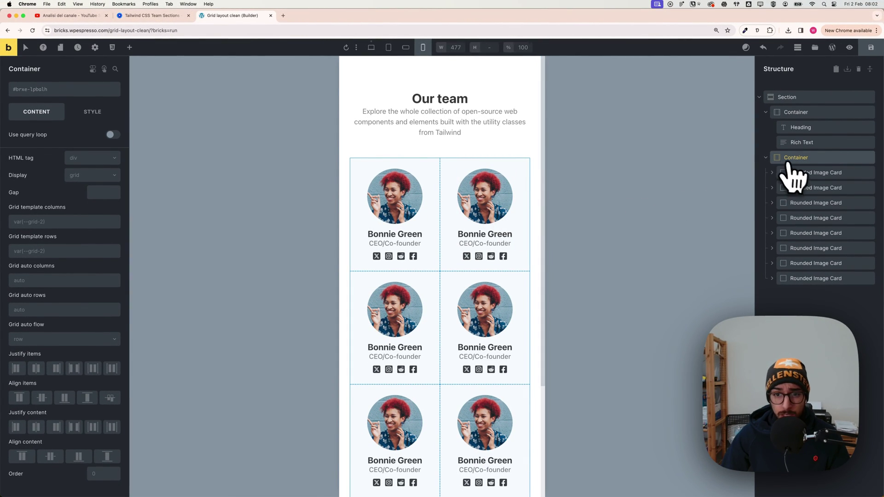
pyautogui.click(52, 226)
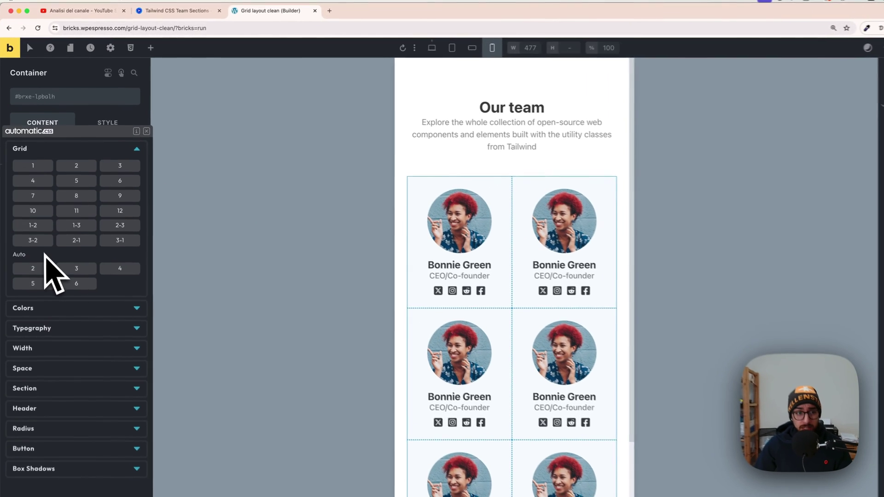
pyautogui.click(37, 151)
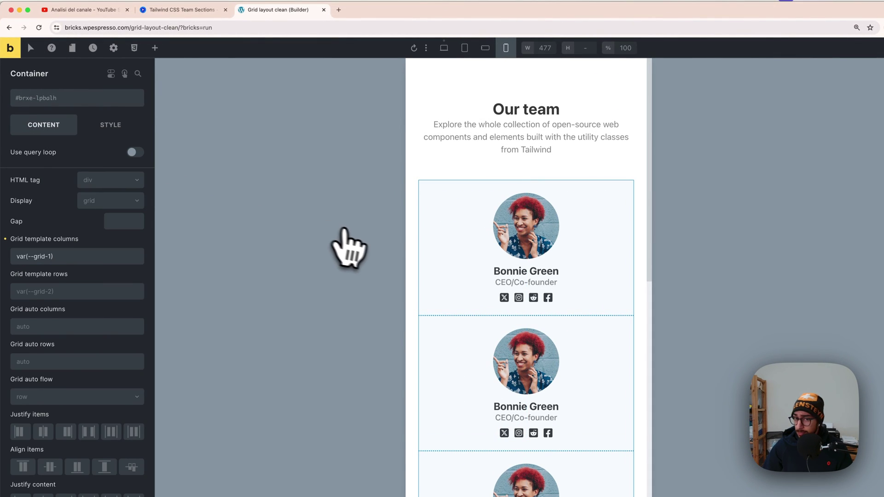
pyautogui.click(486, 52)
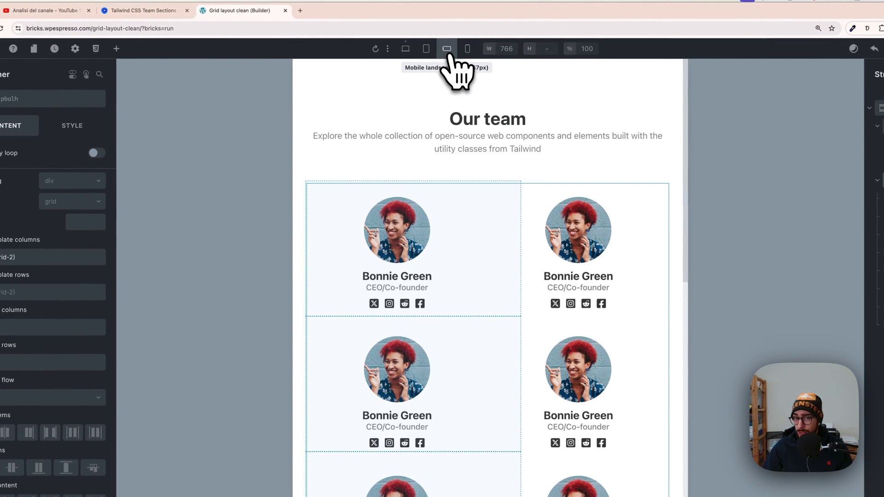
# At the desktop breakpoint, replace the second card's image with the green-background portrait and the third card's with the man in sunglasses
pyautogui.click(405, 48)
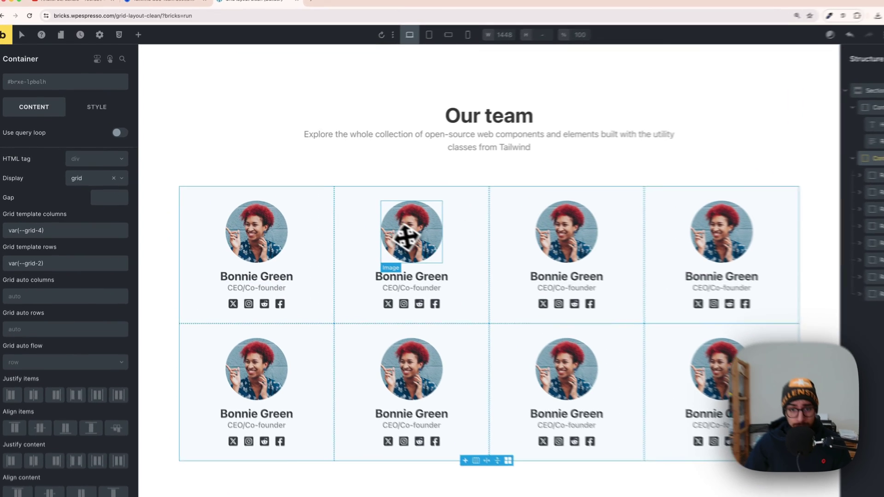
pyautogui.click(373, 223)
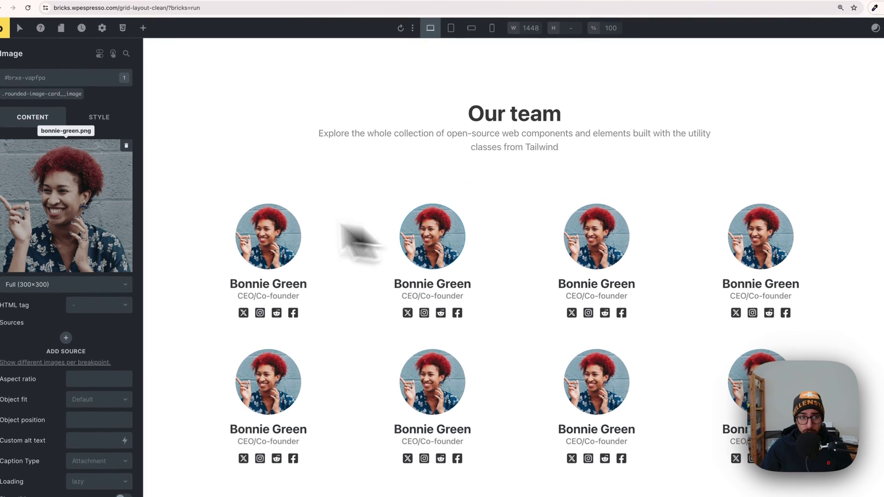
pyautogui.click(59, 184)
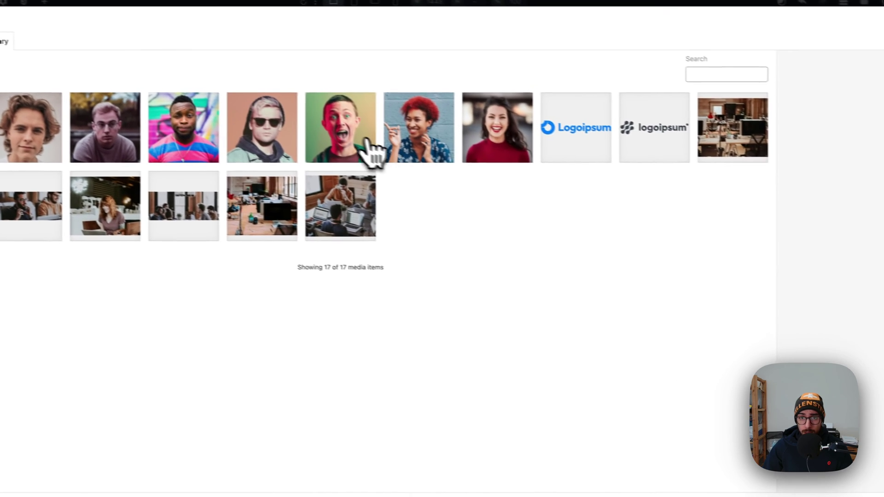
pyautogui.click(462, 163)
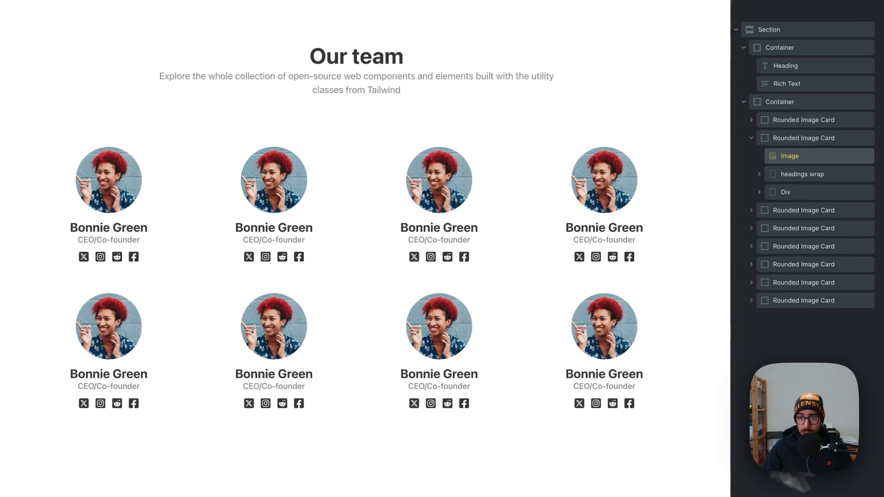
pyautogui.click(450, 198)
pyautogui.click(9, 134)
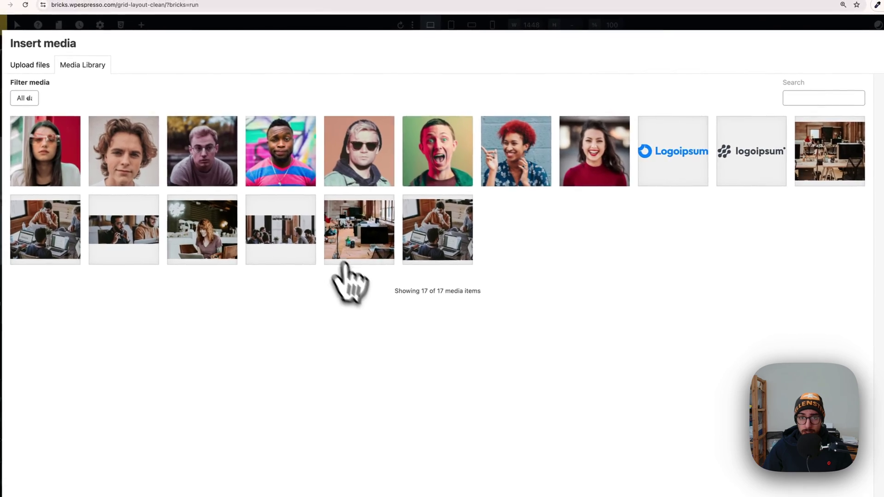
pyautogui.click(363, 163)
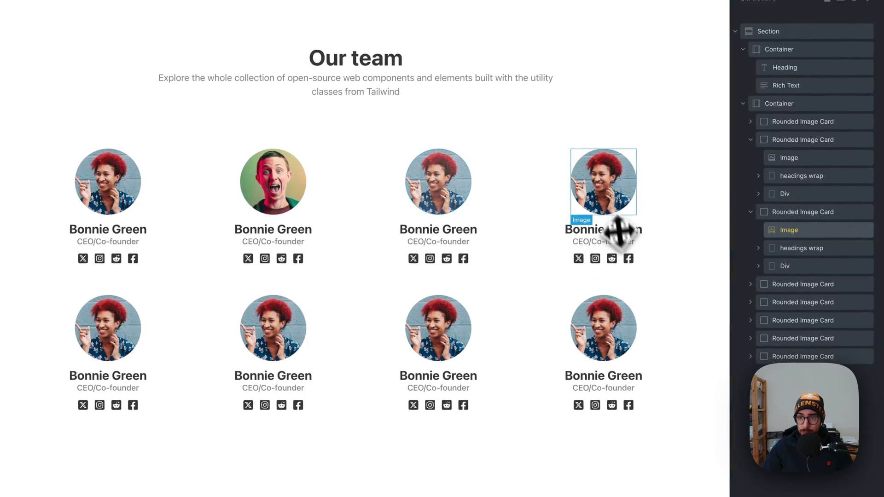
# Replace the fourth card's image with the man in the striped shirt and the fifth card's with the man in clear glasses
pyautogui.click(615, 187)
pyautogui.click(41, 184)
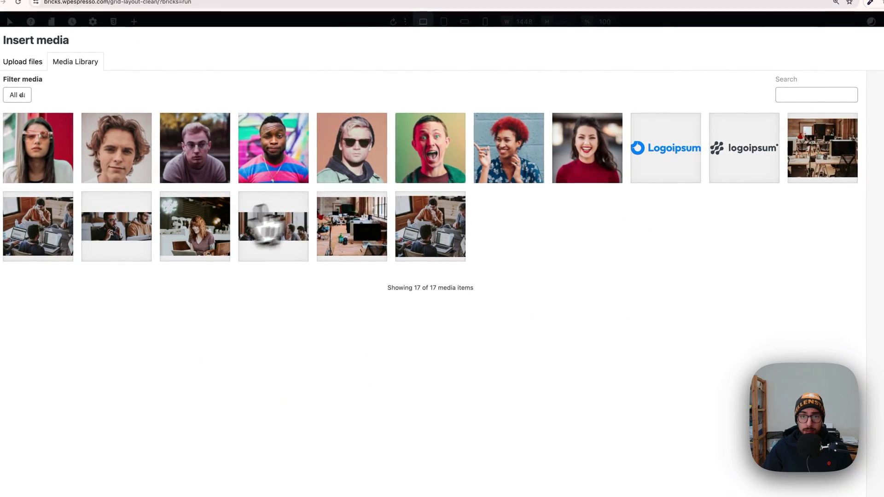
pyautogui.click(284, 182)
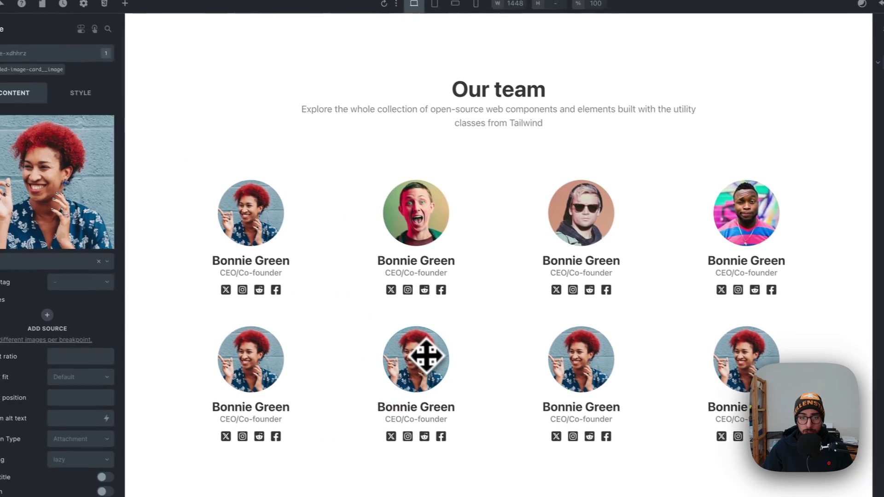
pyautogui.click(269, 355)
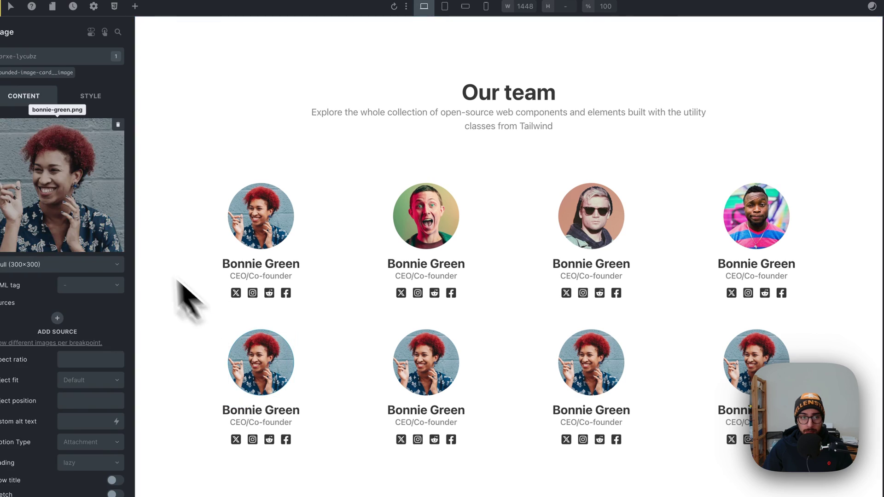
pyautogui.click(115, 216)
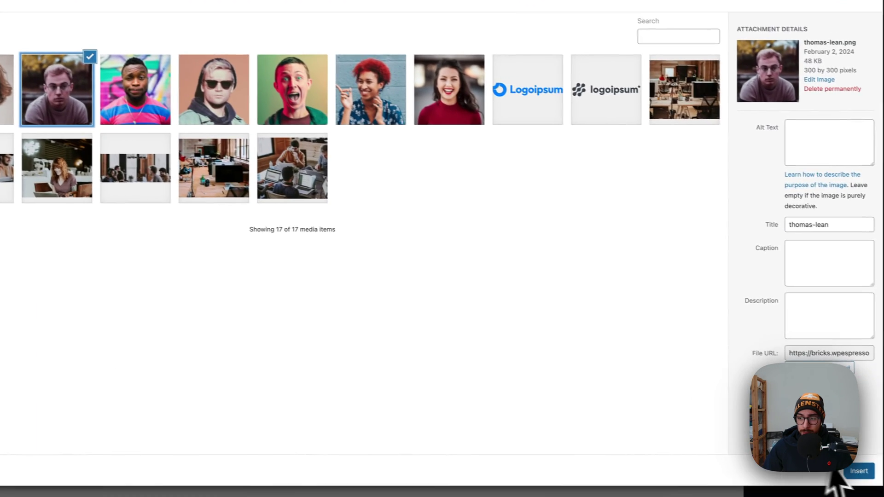
pyautogui.click(856, 471)
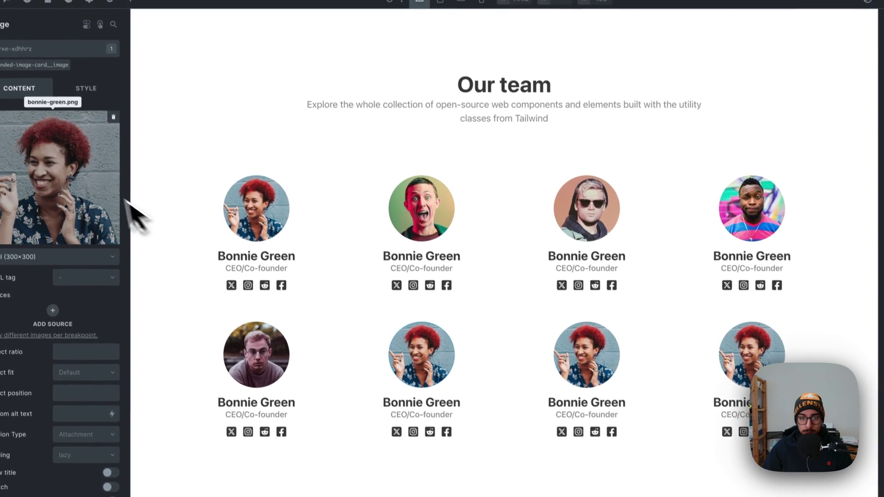
# Replace the sixth card's image with the curly-haired man and the seventh card's with the long-haired woman in tinted glasses
pyautogui.click(110, 198)
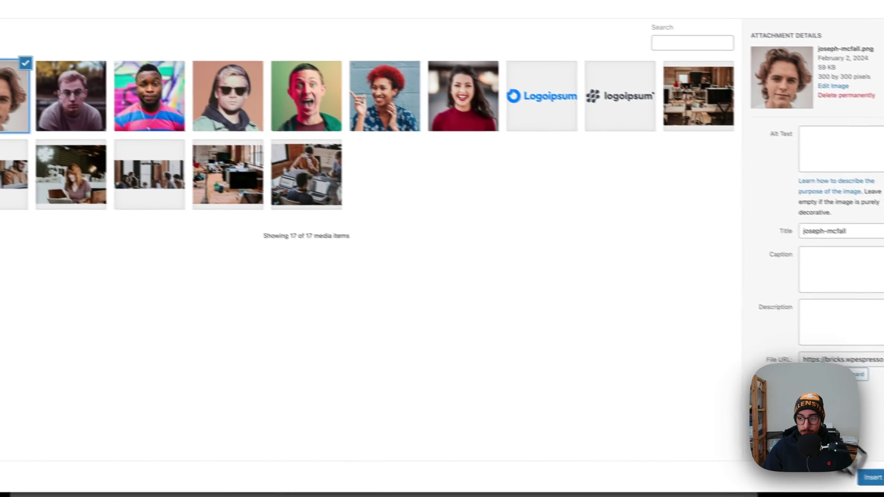
pyautogui.click(862, 479)
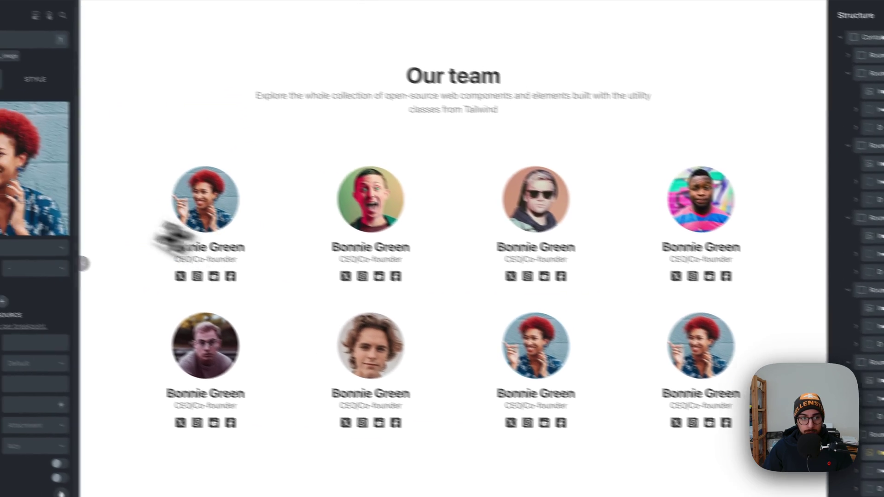
pyautogui.click(37, 165)
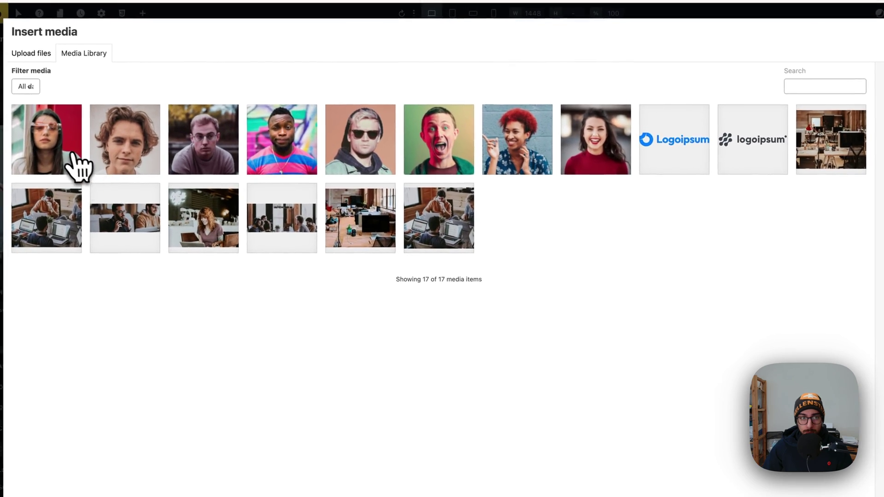
pyautogui.click(61, 157)
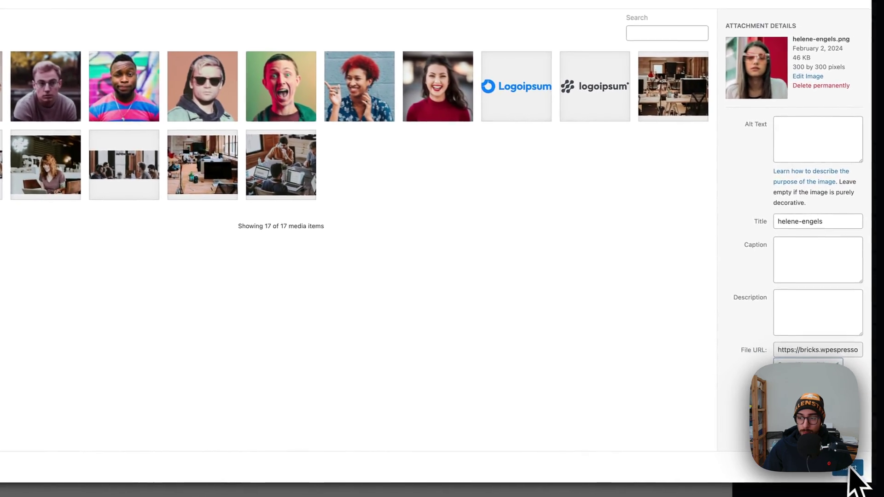
pyautogui.click(856, 483)
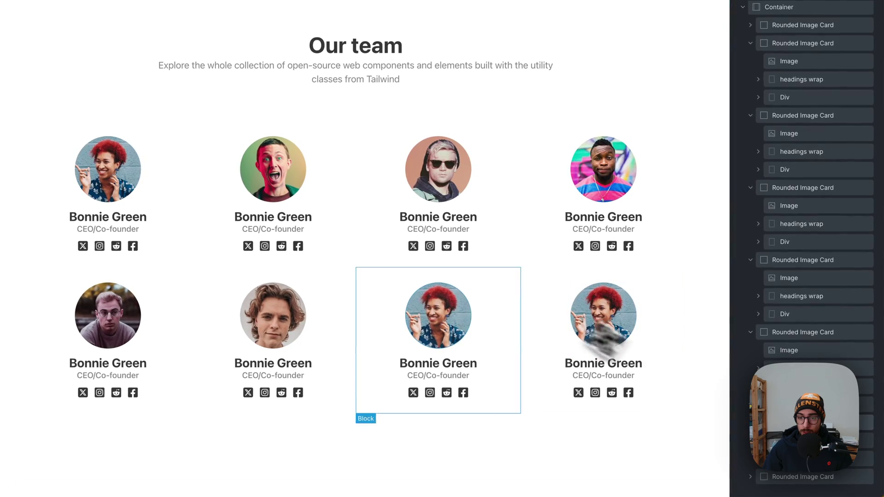
# Replace the eighth card's image with the smiling woman in the red sweater from the media library
pyautogui.click(109, 167)
pyautogui.click(27, 166)
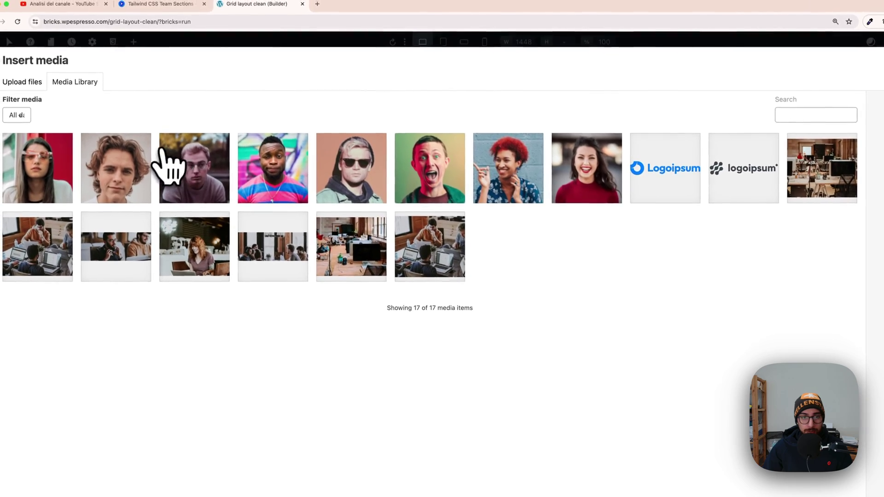
pyautogui.click(578, 159)
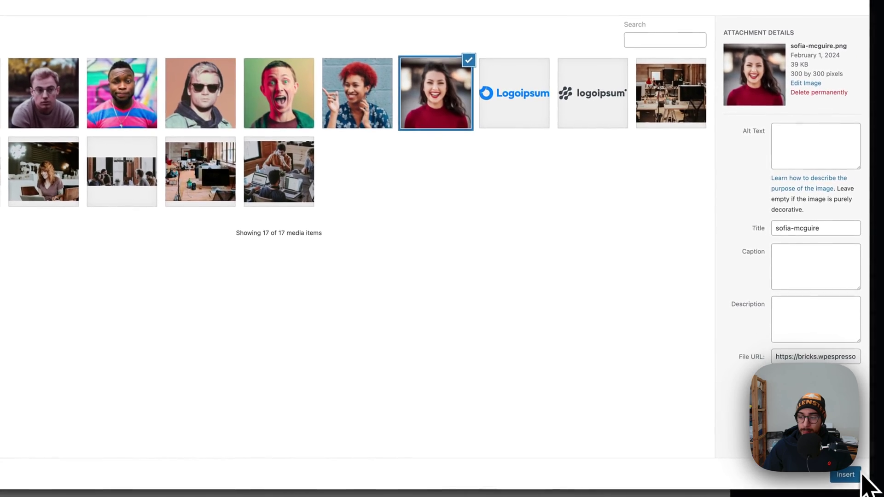
pyautogui.click(854, 494)
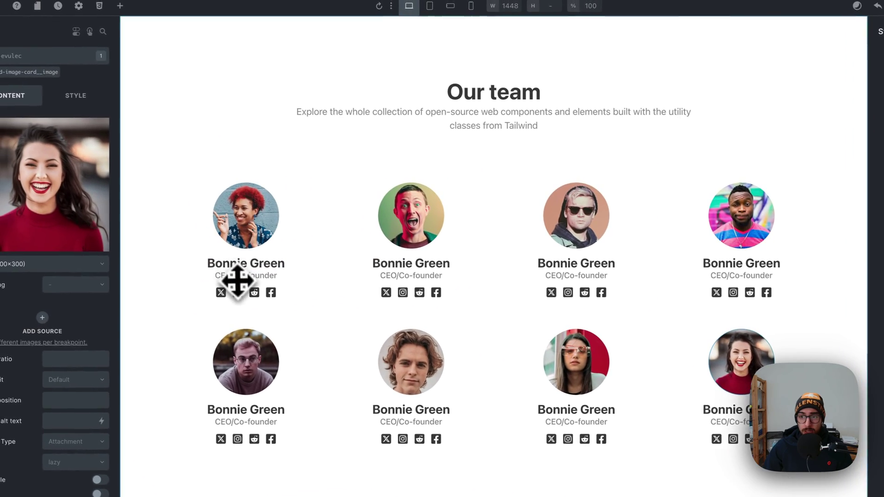
# Review the link types available for the first card's X icon without choosing one
pyautogui.click(193, 286)
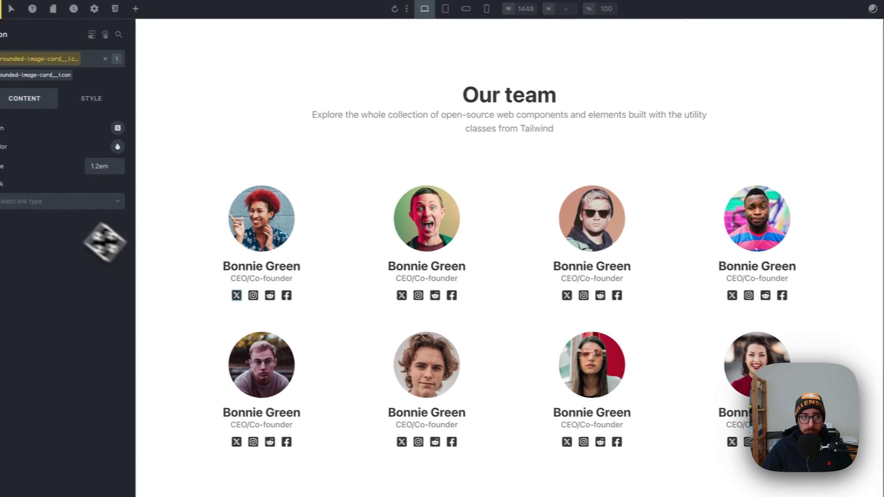
pyautogui.click(5, 199)
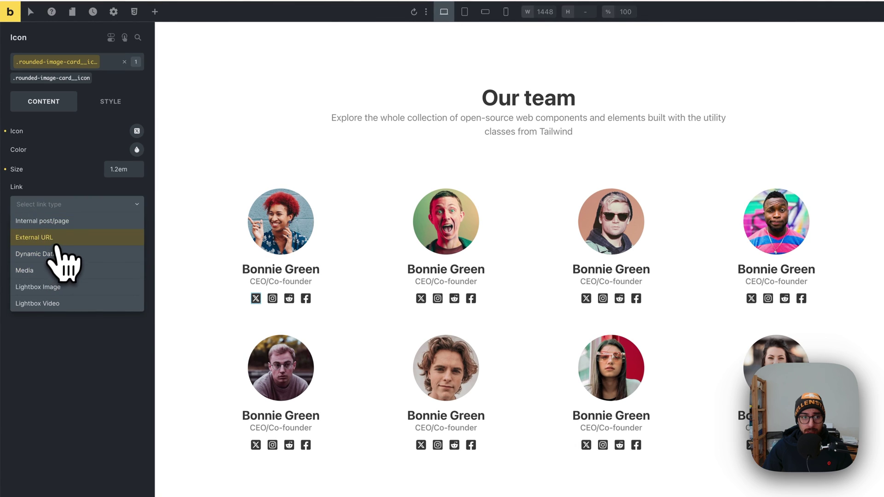
pyautogui.click(35, 193)
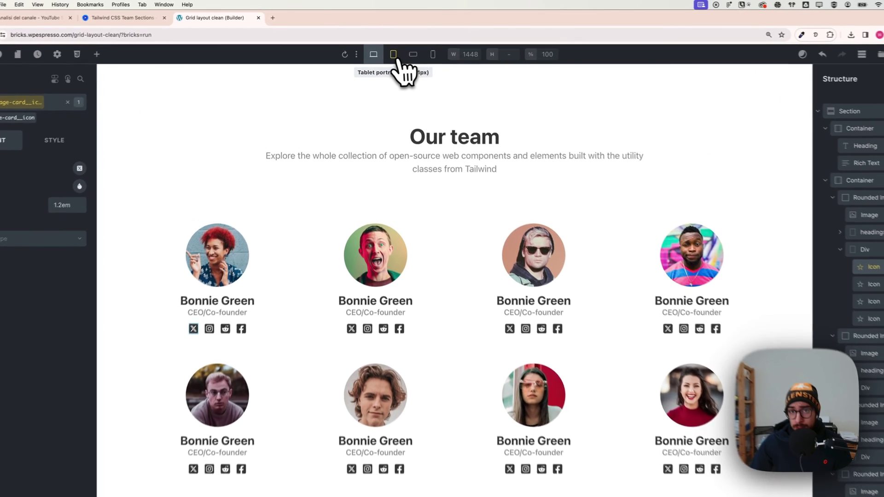
# Check the section with its new portraits at the mobile landscape and mobile portrait breakpoints, and return to desktop
pyautogui.click(405, 47)
pyautogui.click(423, 48)
pyautogui.click(371, 47)
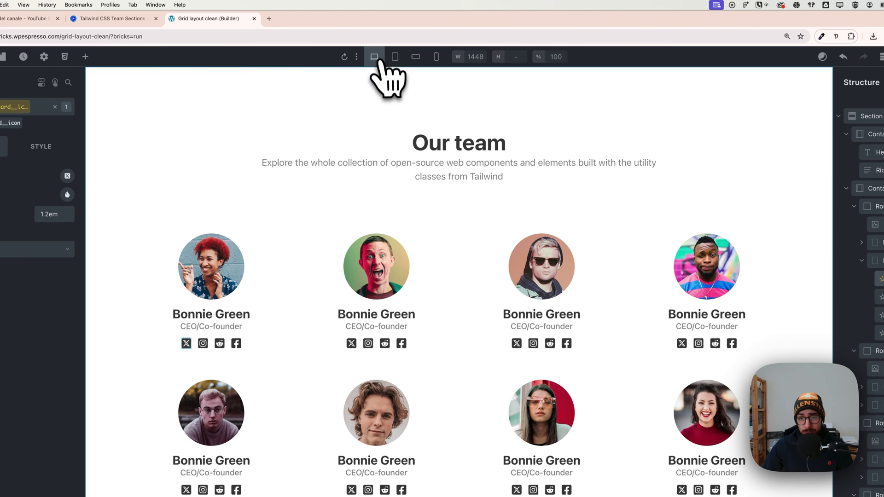